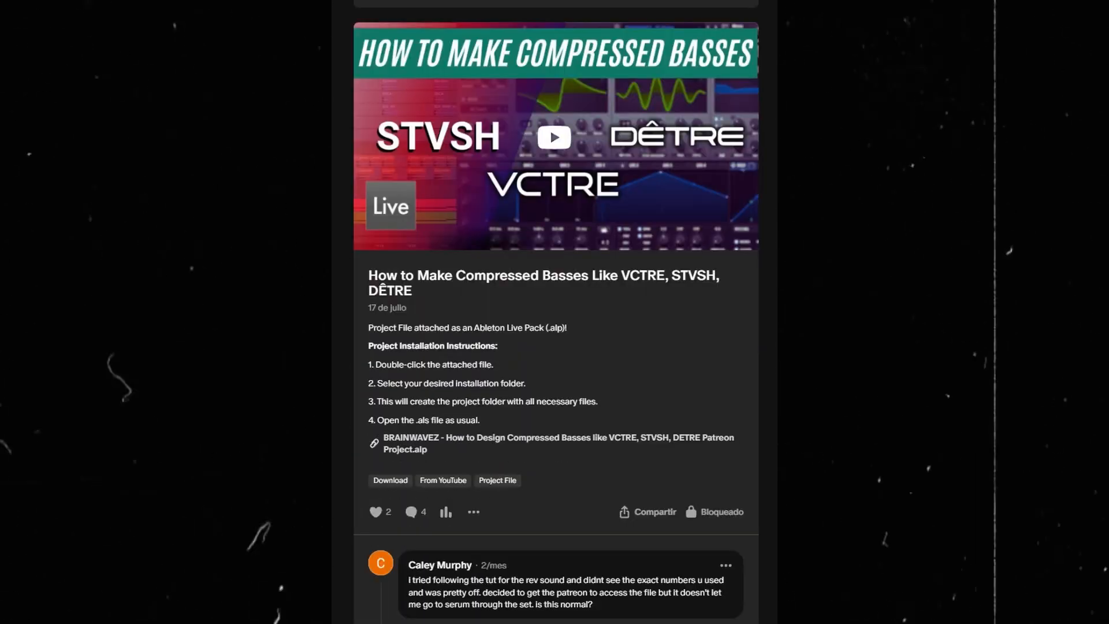
scroll(557, 312, "down", 15)
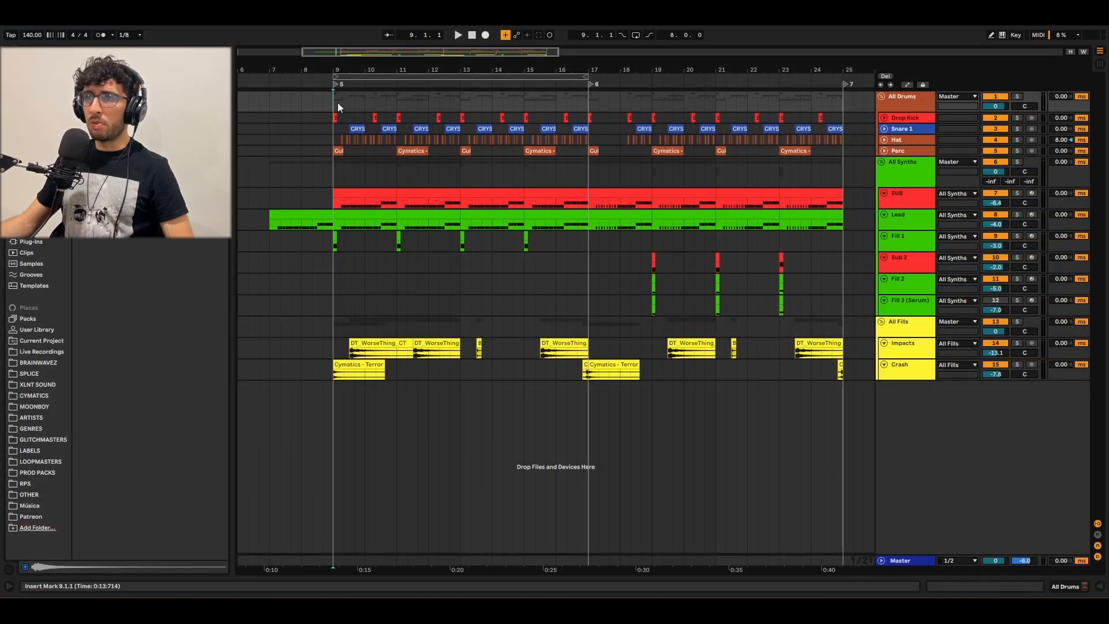
Step: Play the soloed All Drums group from bar 9 and unfold the drum tracks
left_click(324, 110)
key("space")
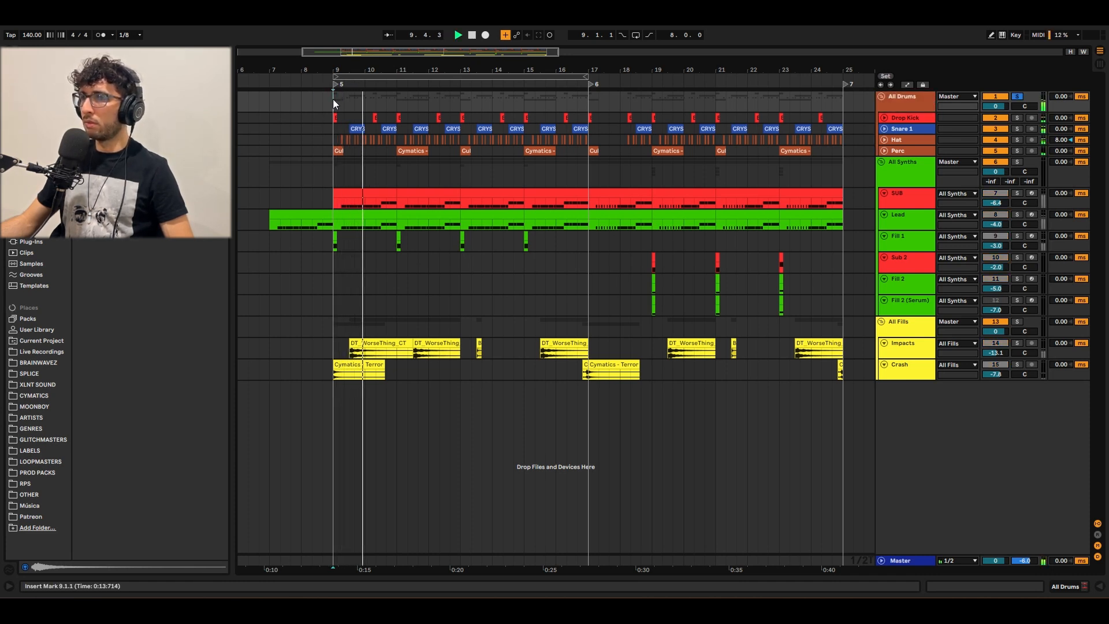
left_click(885, 150, "alt")
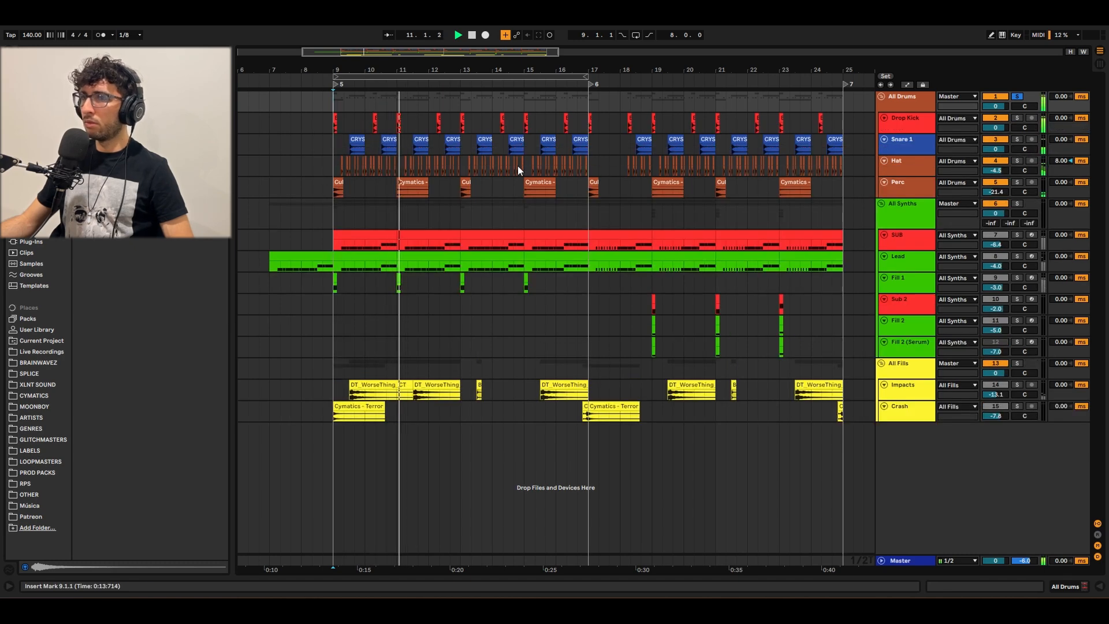
Step: Enlarge the Hat track and examine the pattern of its clips across the arrangement
left_click_drag(930, 176, 930, 235)
scroll(491, 178, "up", 5)
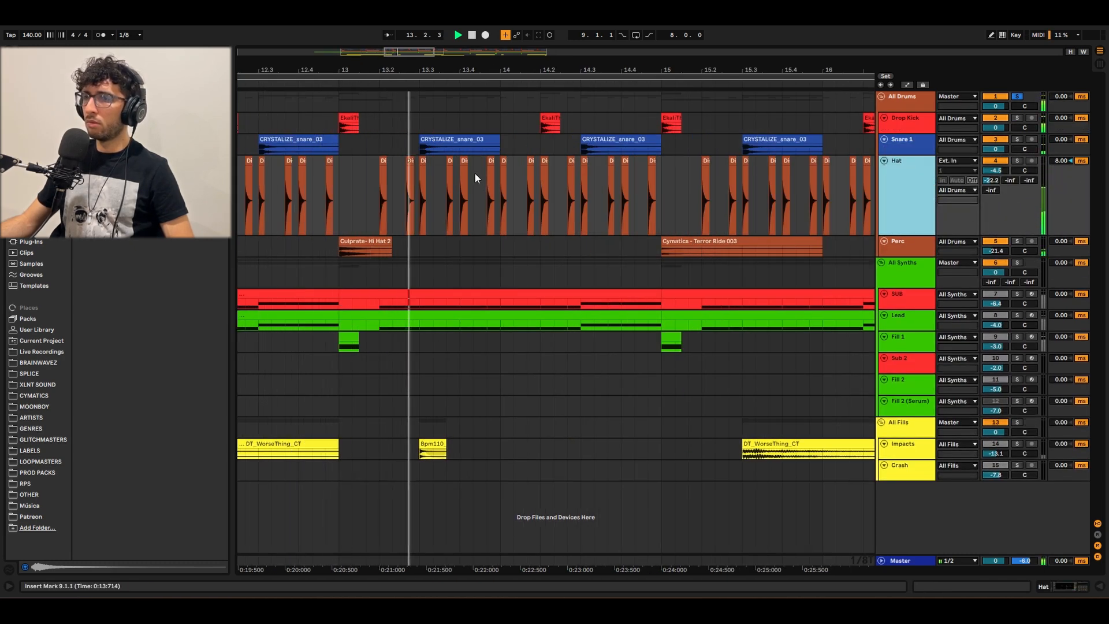
scroll(477, 172, "down", 3)
scroll(476, 172, "down", 3)
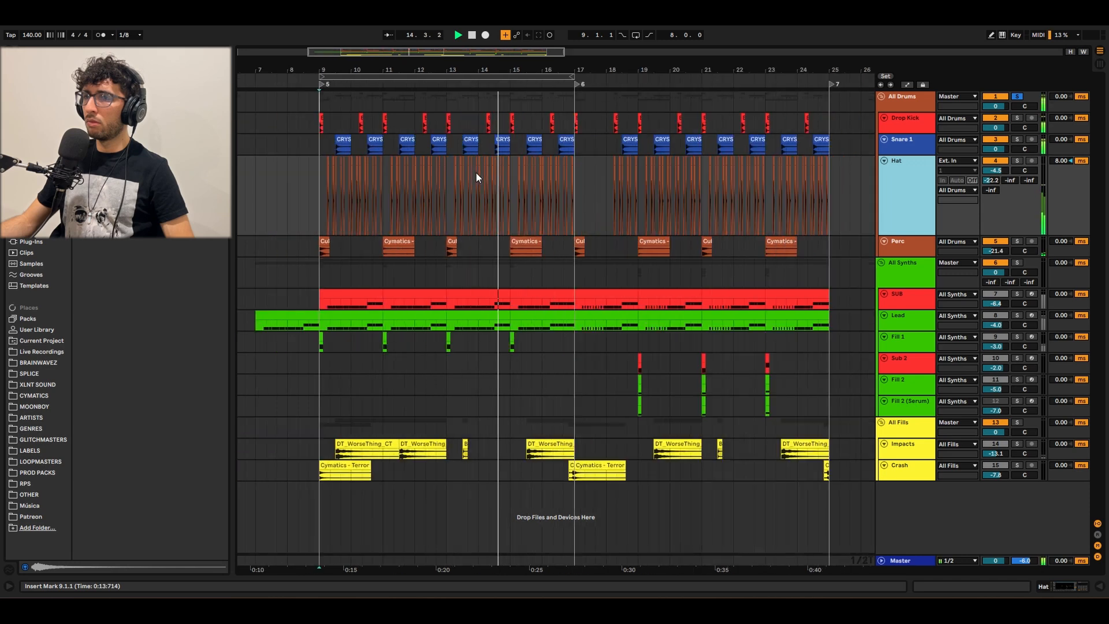
left_click(310, 165)
scroll(321, 165, "up", 6)
left_click(320, 165)
scroll(321, 165, "down", 3)
scroll(321, 166, "down", 3)
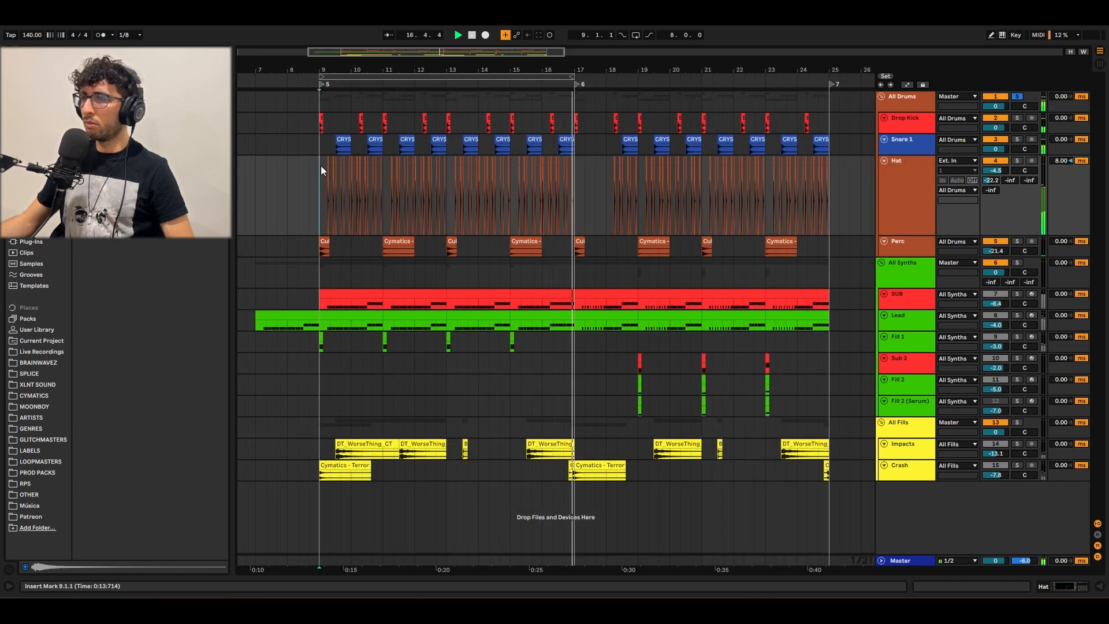
Step: Show the device chain of the Drop Kick track and select the Snare 1 track
left_click(910, 126)
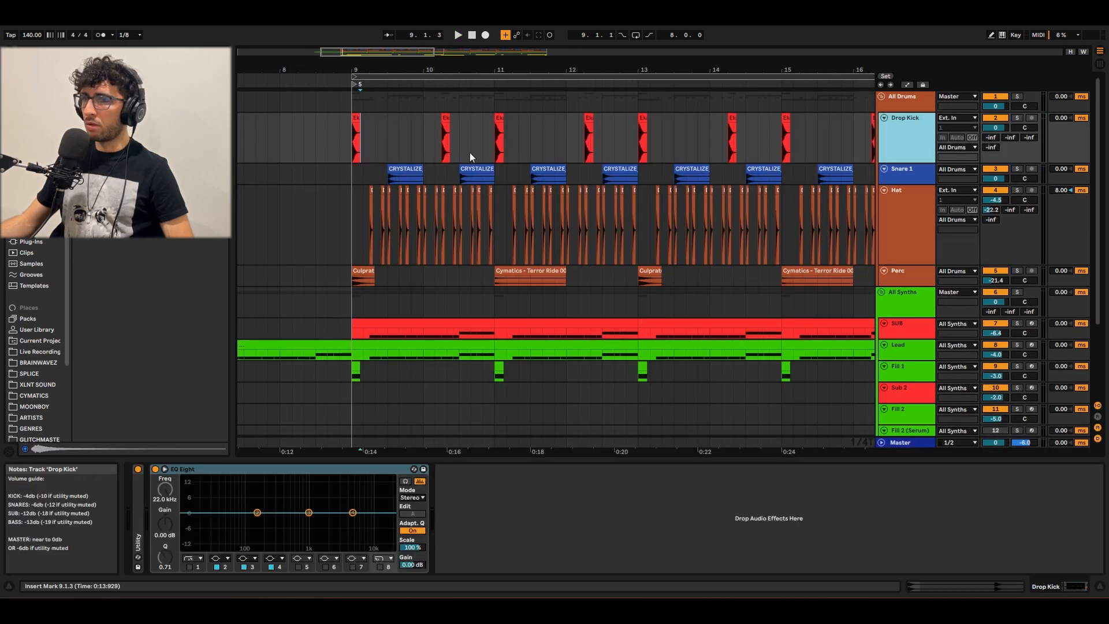
left_click(913, 177)
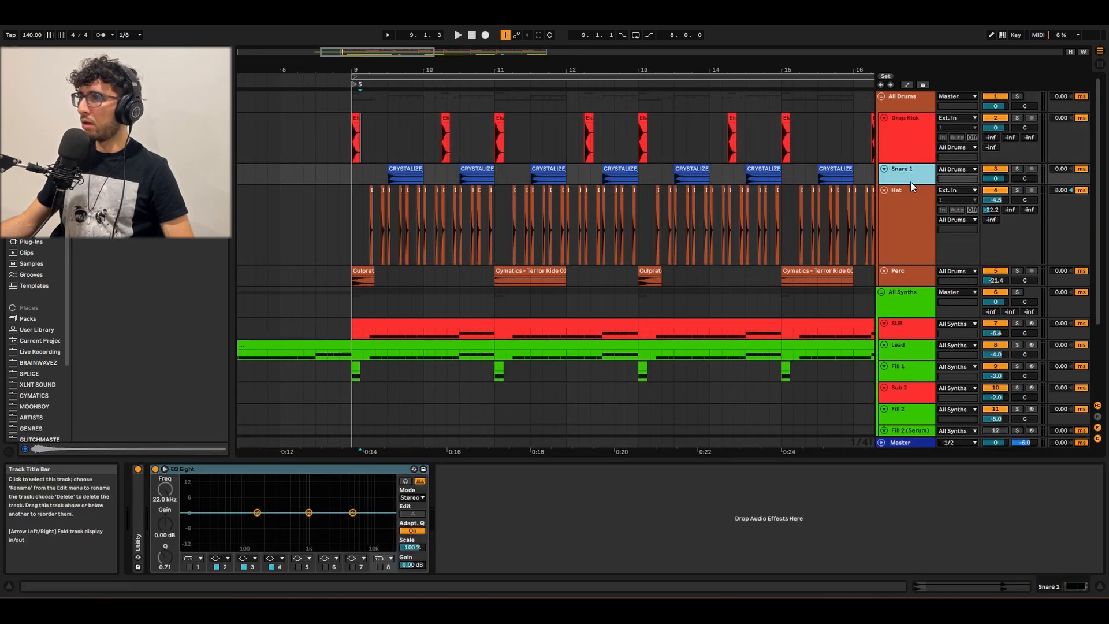
Step: Examine the Hat pattern from bar 9 to bar 10 and the Auto Pan device in the Hat track's chain
left_click(359, 205)
key("plus")
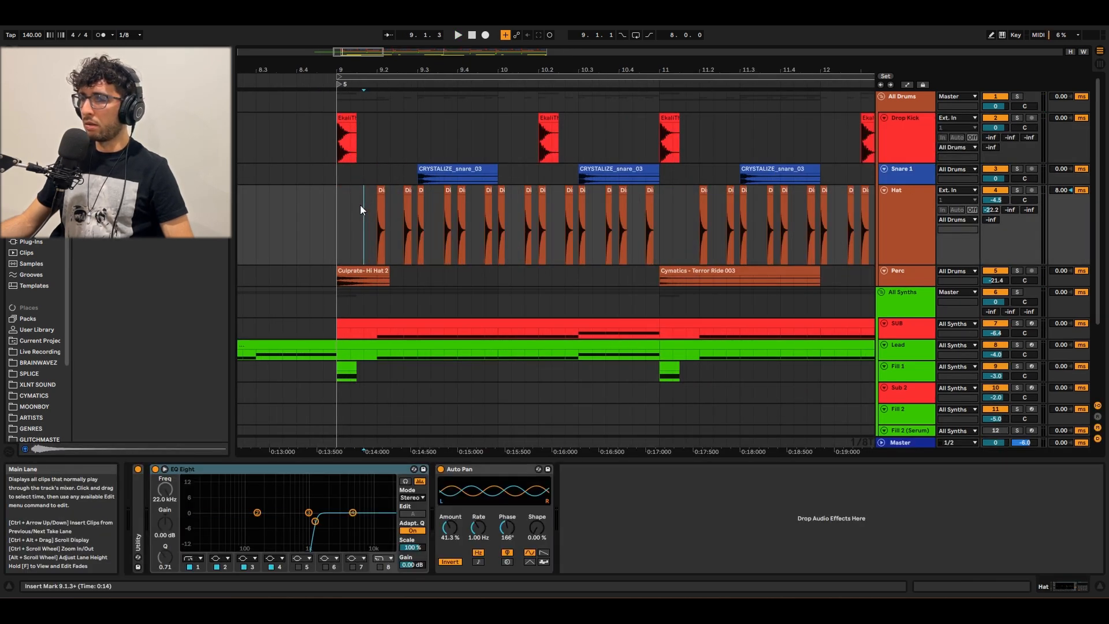
key("plus")
key("minus")
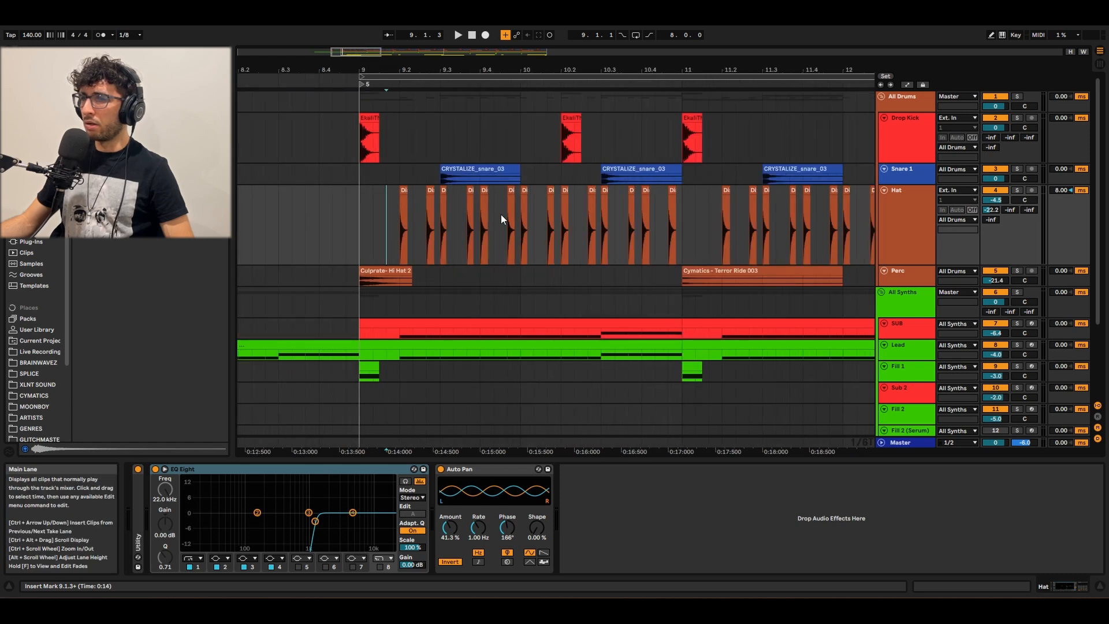
mouse_move(519, 218)
left_mouse_down()
mouse_move(363, 214)
mouse_move(522, 216)
left_mouse_up()
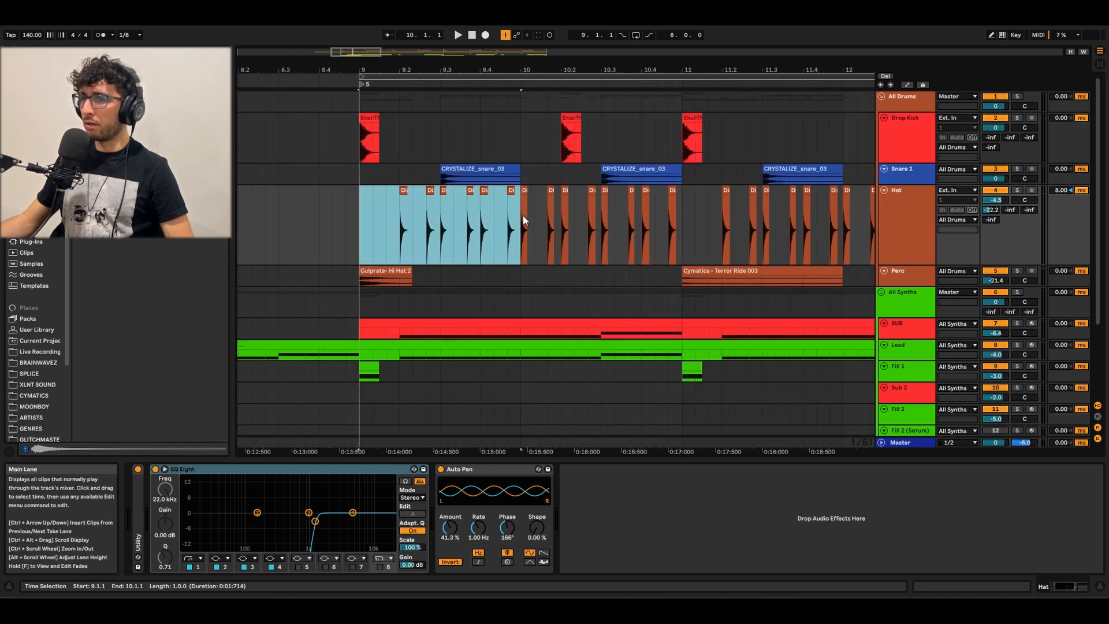
scroll(471, 233, "down", 3)
scroll(471, 234, "up", 3)
left_click(372, 222)
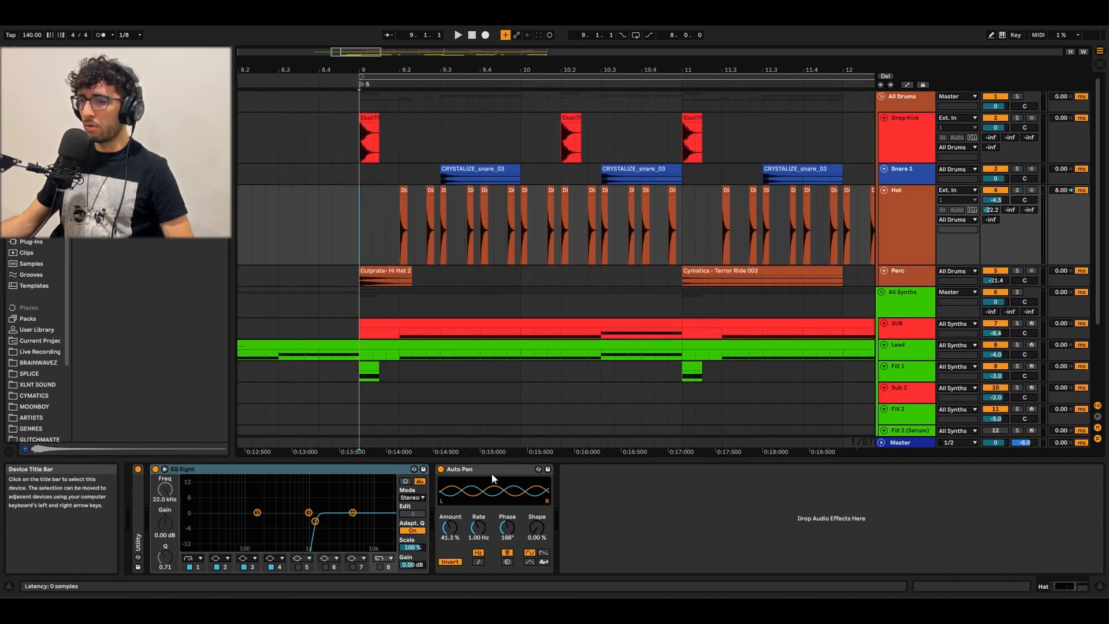
left_click(500, 540)
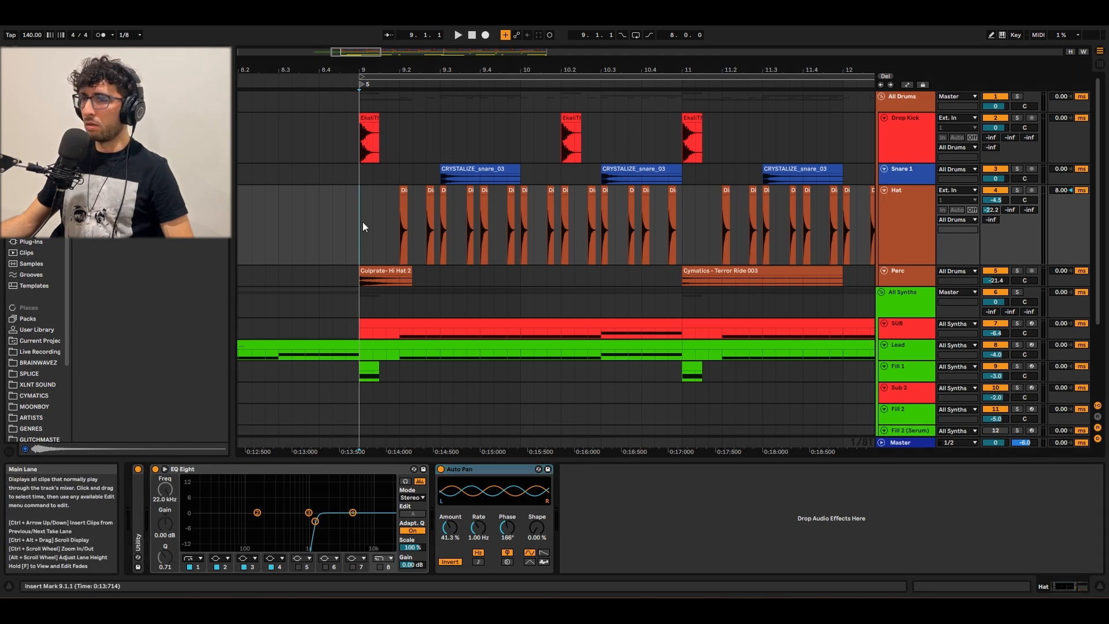
Step: Enlarge the Snare 1 track and show the Drop Kick track's devices again
left_click_drag(912, 184, 907, 216)
left_click(902, 150)
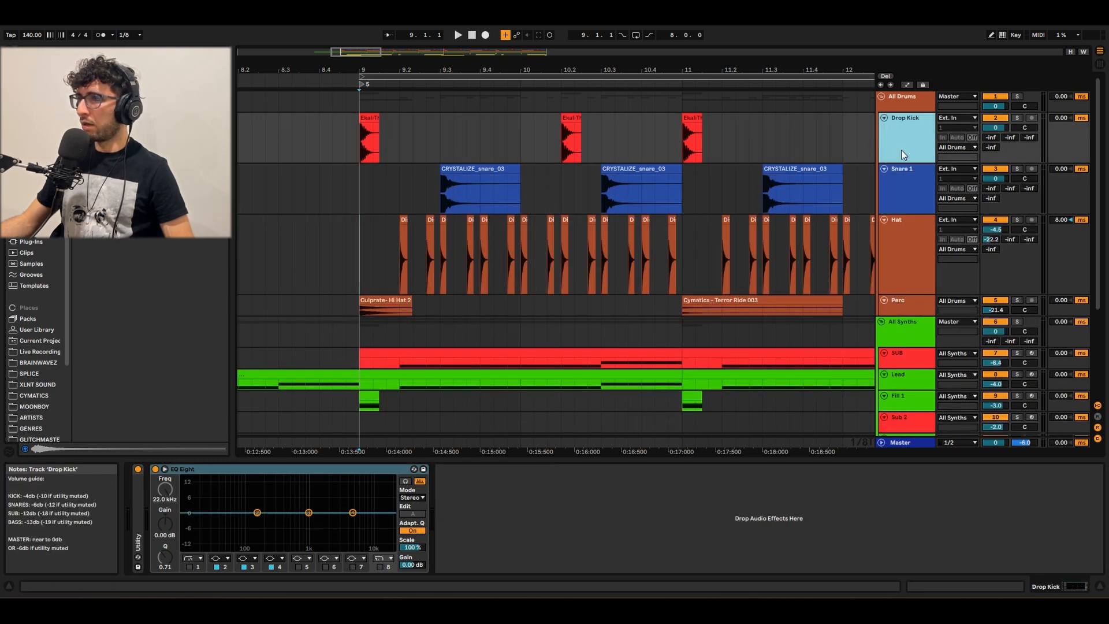
Step: Enlarge the Perc track and examine its Hi Hat 2 and Terror Ride 003 clips together with its effects
scroll(346, 173, "down", 5)
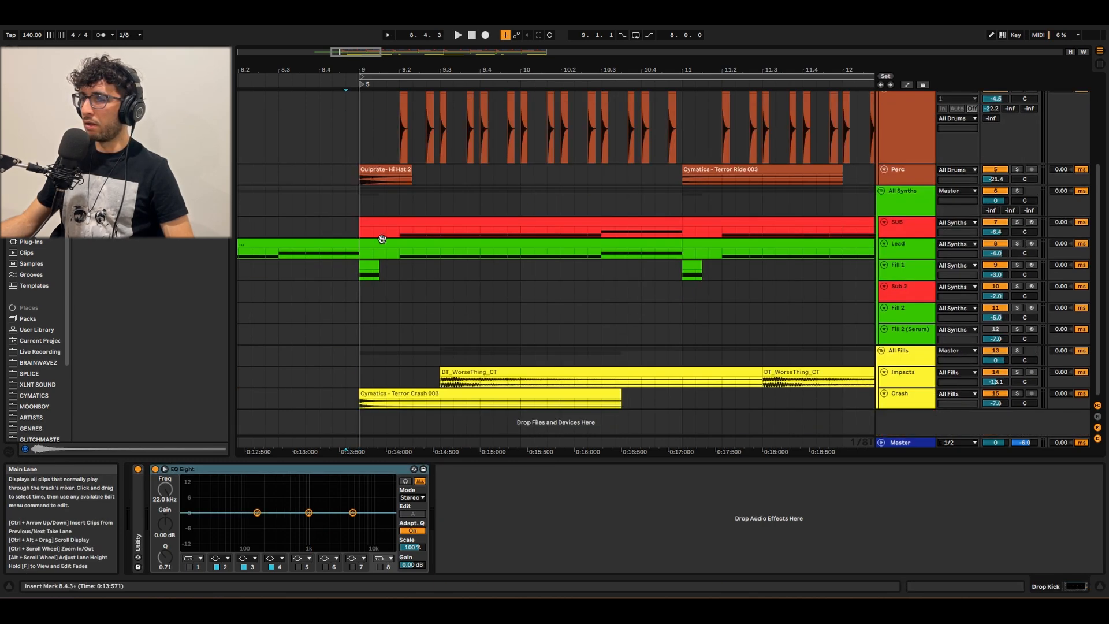
left_click(384, 173)
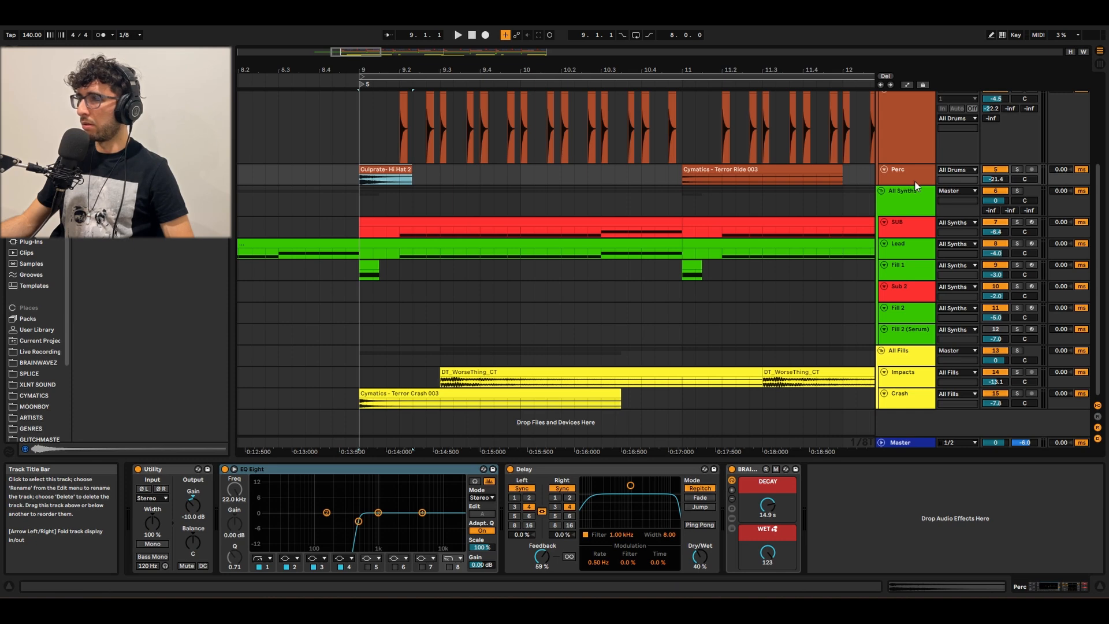
left_click_drag(915, 183, 916, 212)
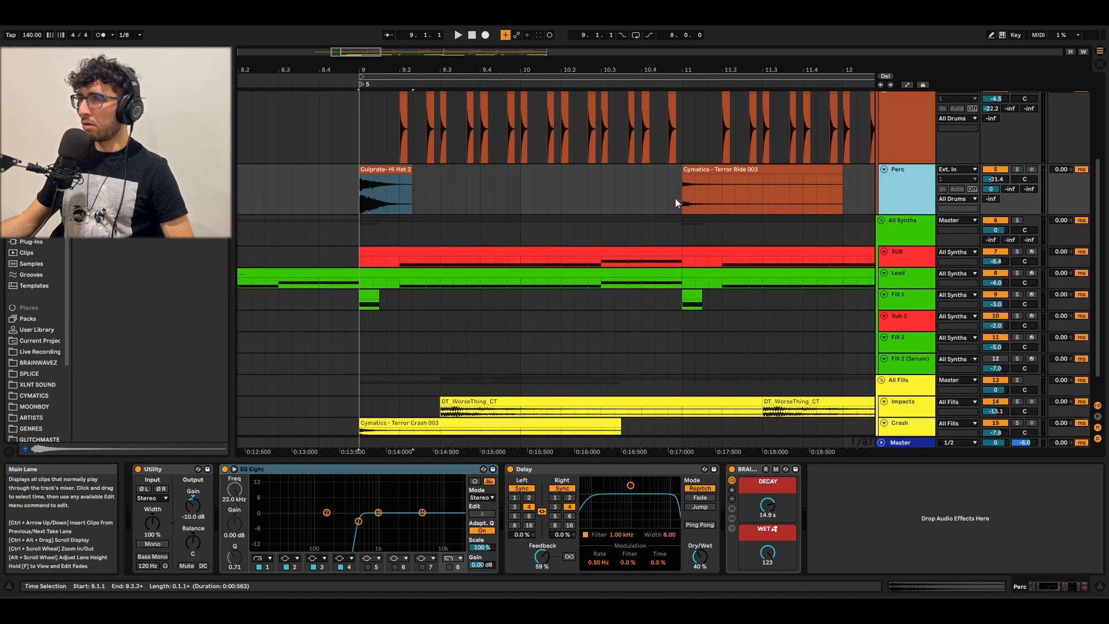
scroll(675, 200, "down", 3)
left_click_drag(743, 192, 361, 278)
left_click(507, 267)
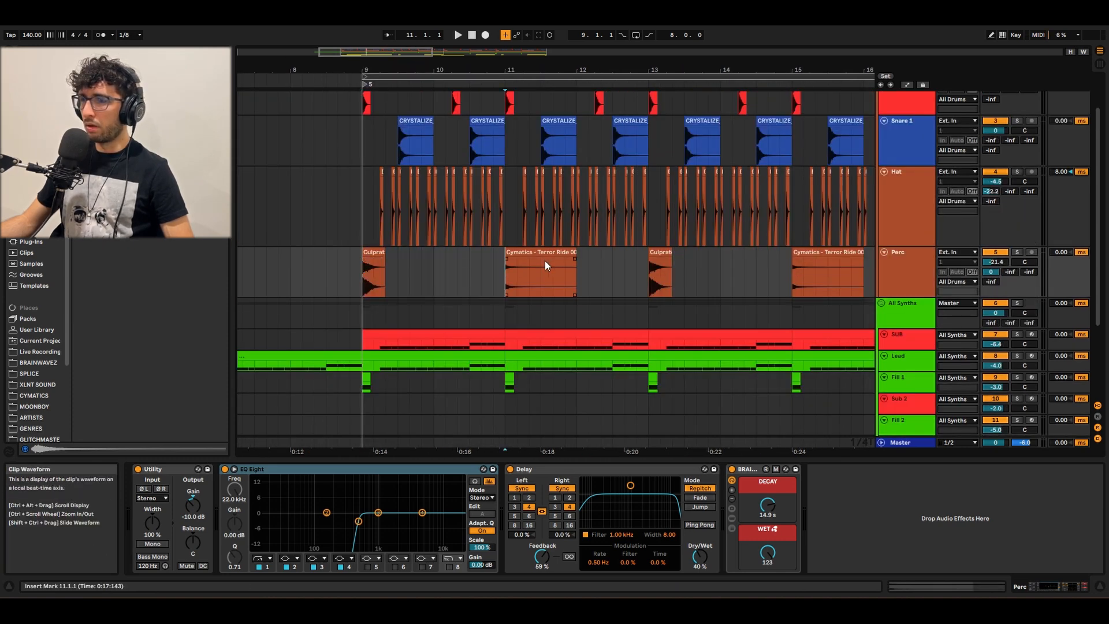
Step: Play the Perc track soloed from bar 9, stop playback and select the Terror Ride 003 clip at bar 11
scroll(540, 262, "down", 2)
left_click(355, 208)
key("space")
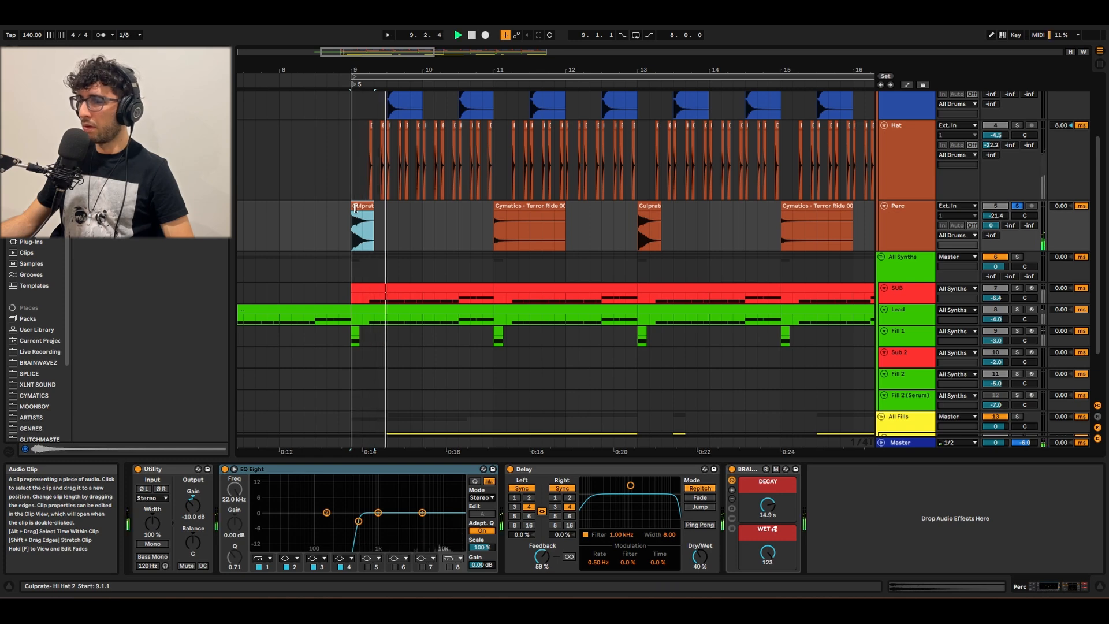
key("space")
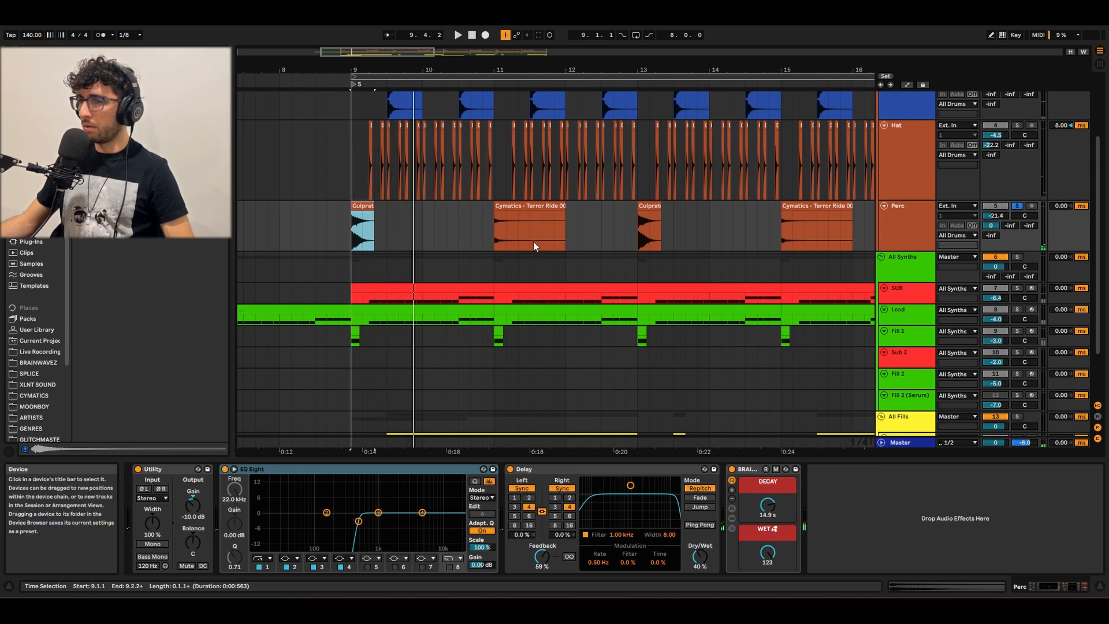
left_click(512, 218)
scroll(604, 223, "down", 5)
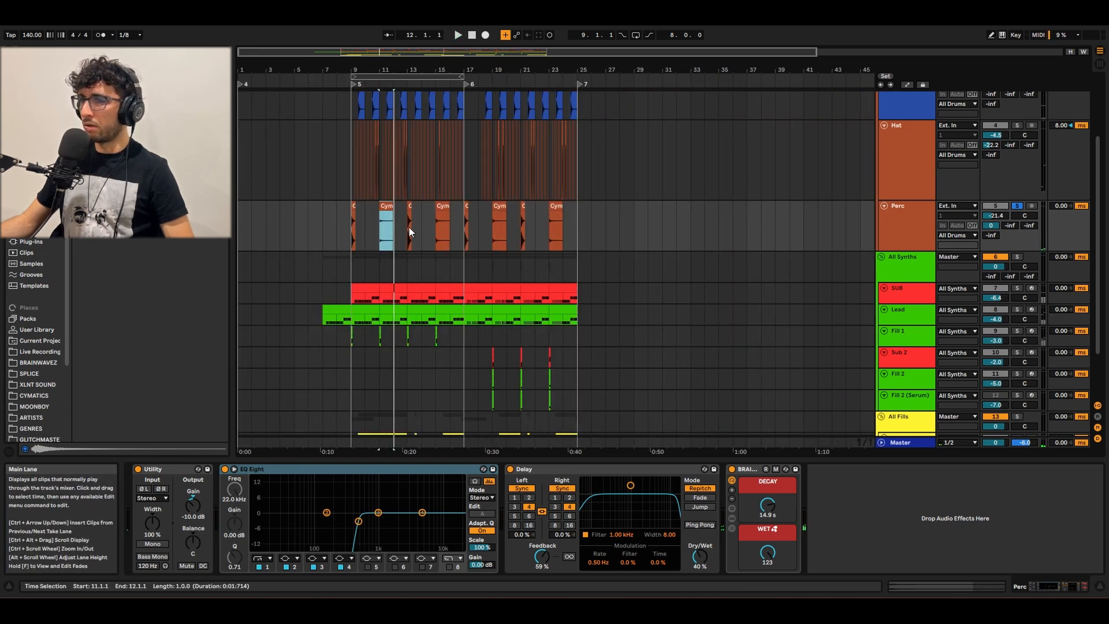
Step: Unsolo the Perc track, fit the arrangement's track heights to the view and select the SUB clip at bar 9
scroll(408, 226, "up", 5)
key("s")
scroll(408, 227, "up", 2)
key("h")
left_click(315, 238)
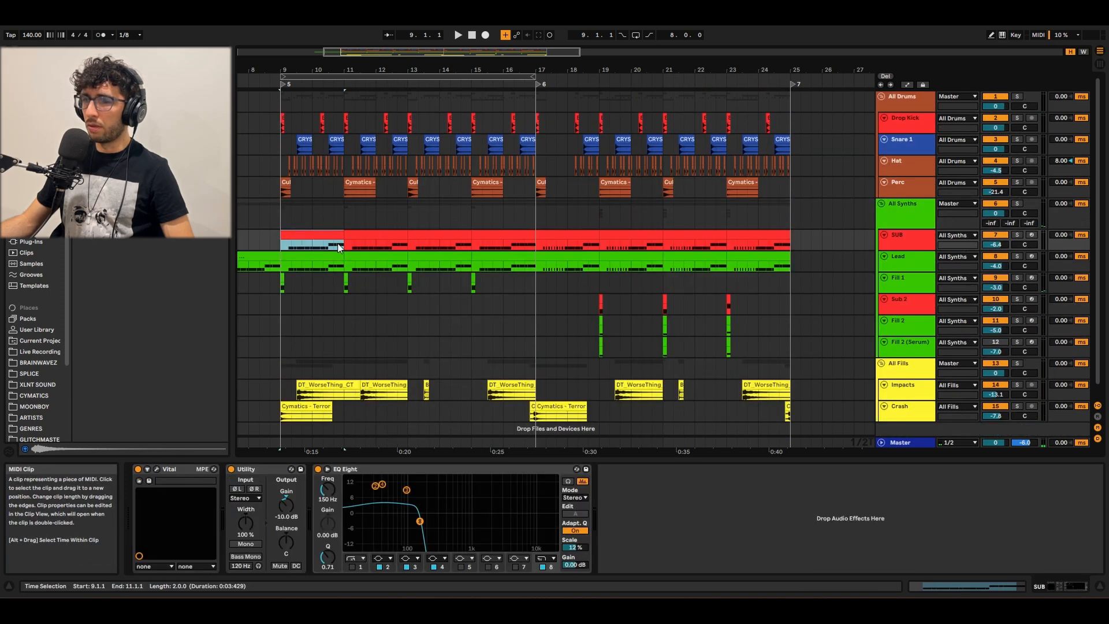
Step: Solo the Lead track and play its MIDI clip from bar 9
scroll(309, 264, "down", 1)
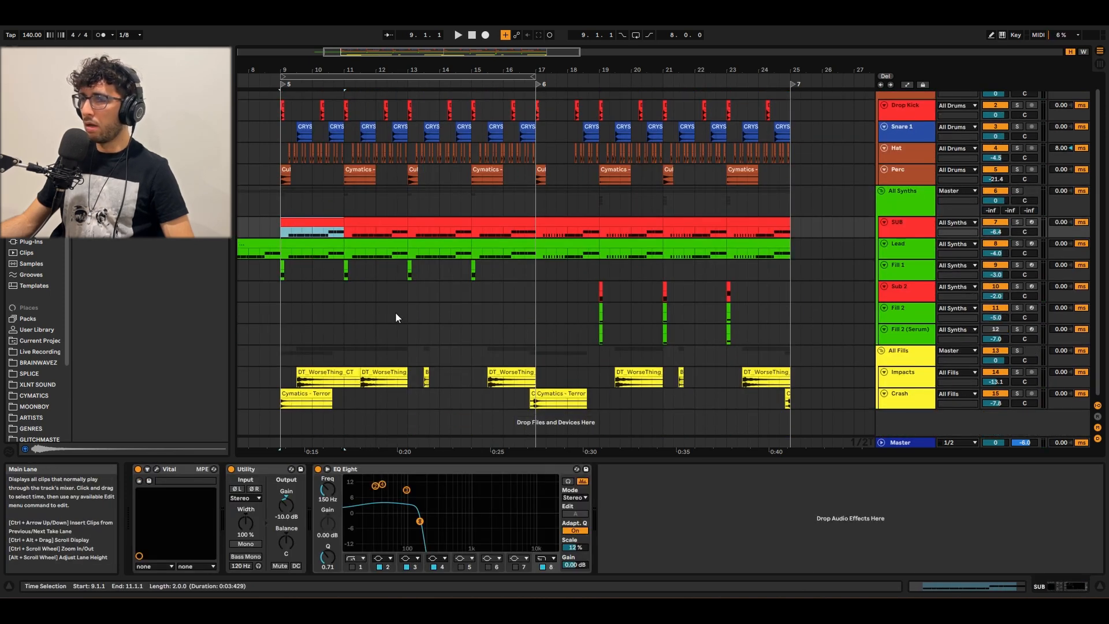
left_click(317, 254)
key("s")
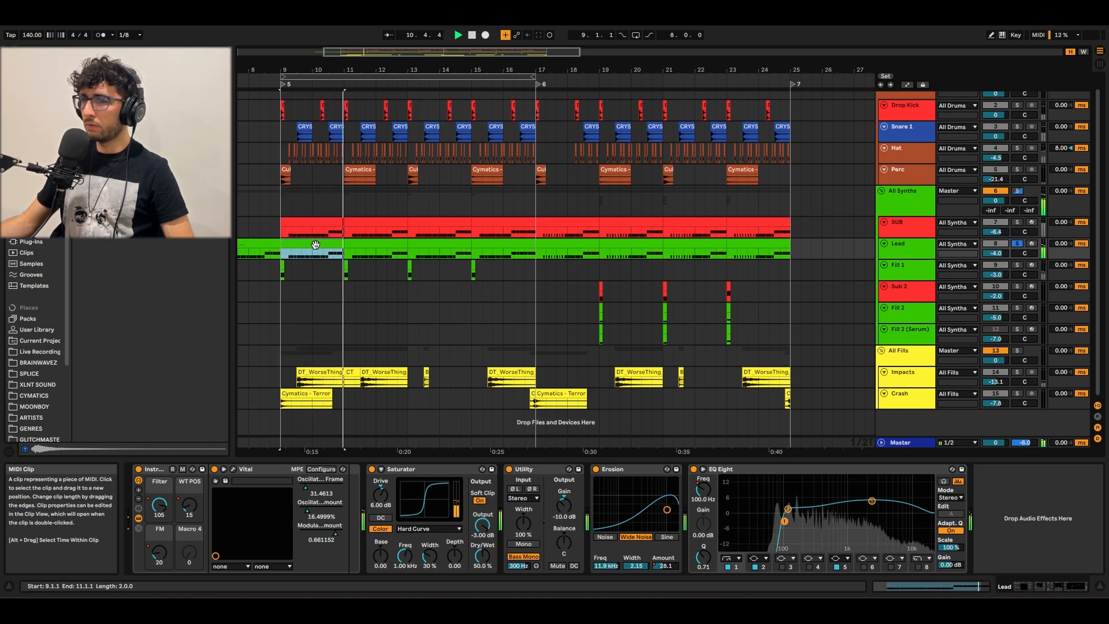
key("space")
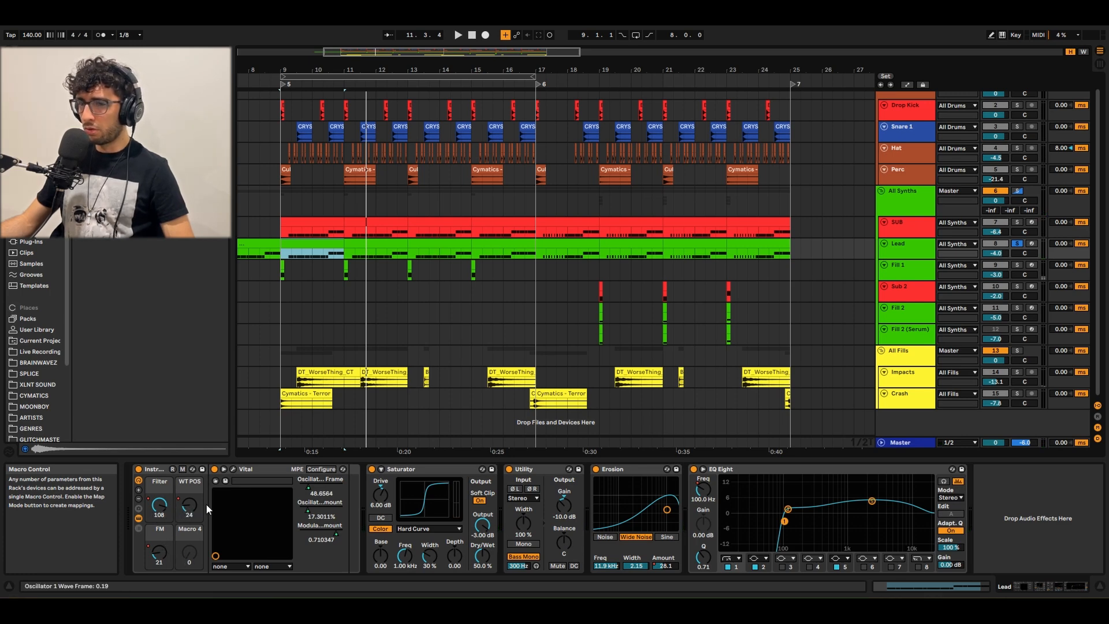
Step: Show the Lead track's Filter and WT POS automation, then hide the automation view
key("a")
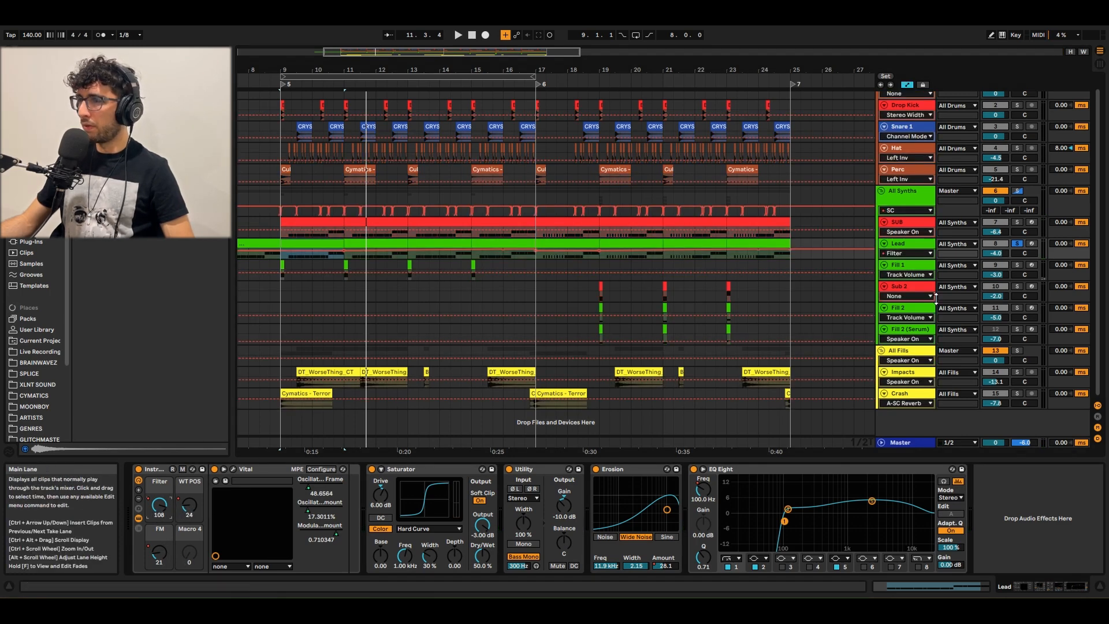
left_click(919, 245)
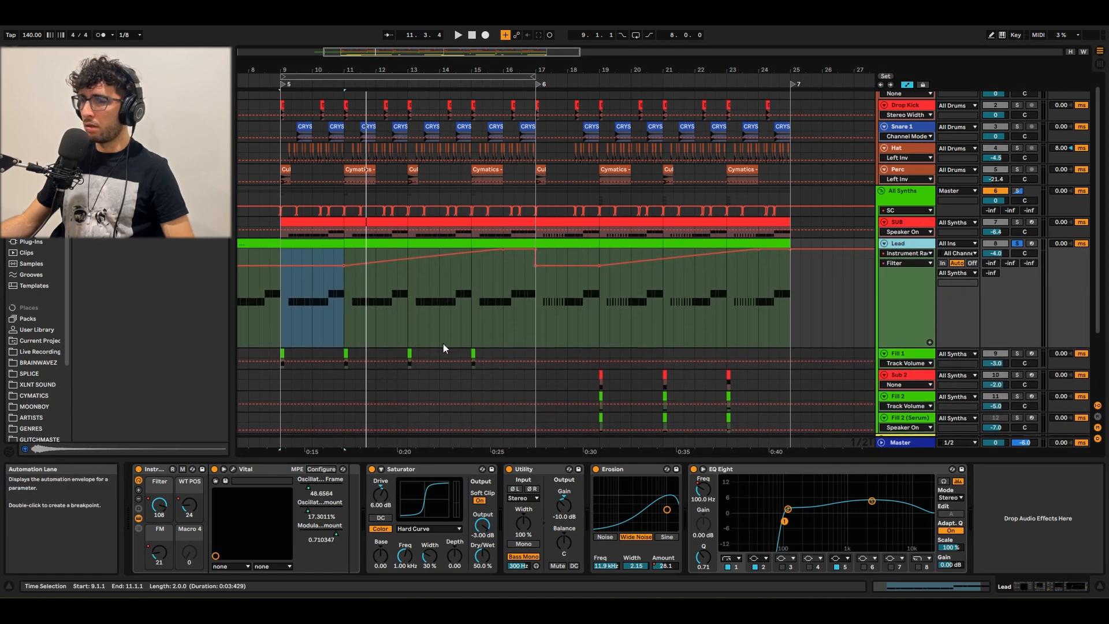
left_click(186, 490)
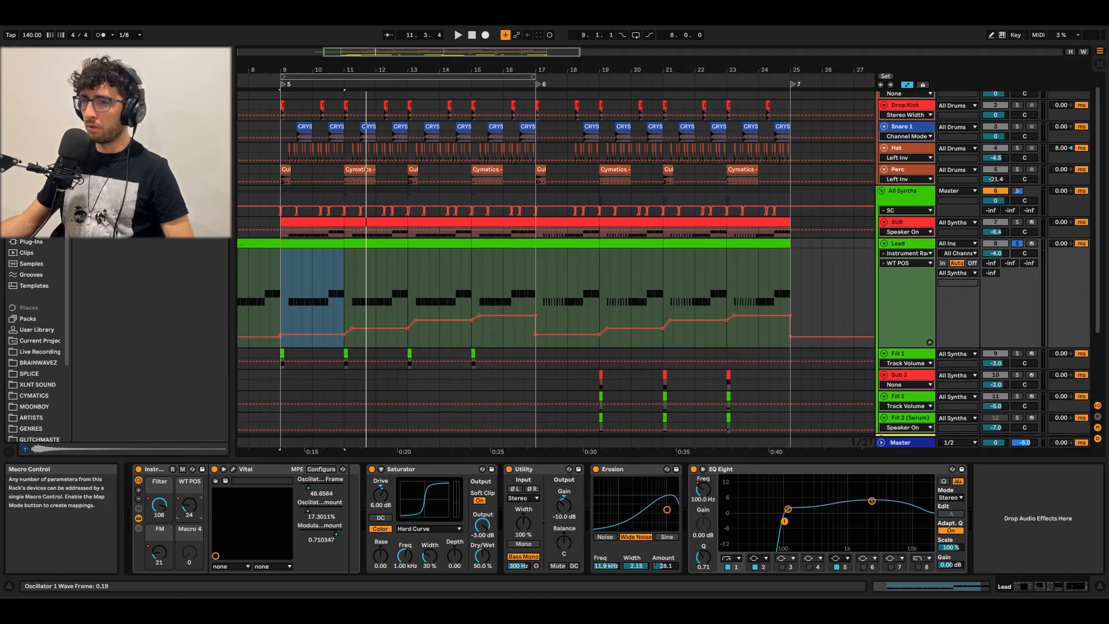
key("a")
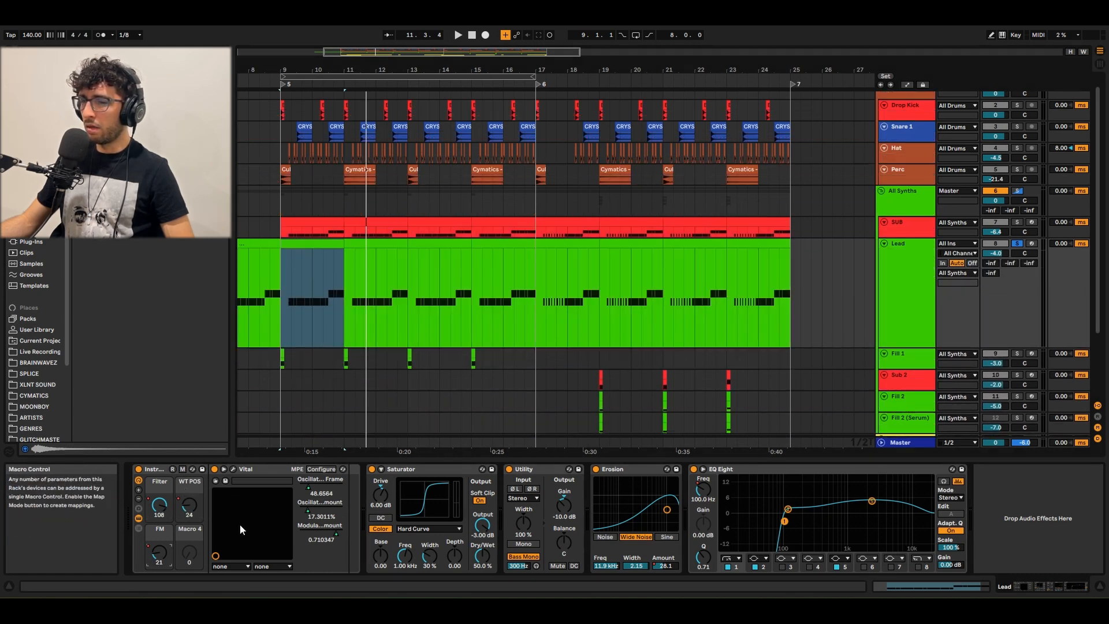
Step: Turn off the Saturator, Utility, Erosion and EQ Eight devices on the Lead track
left_click(372, 469)
left_click(509, 469)
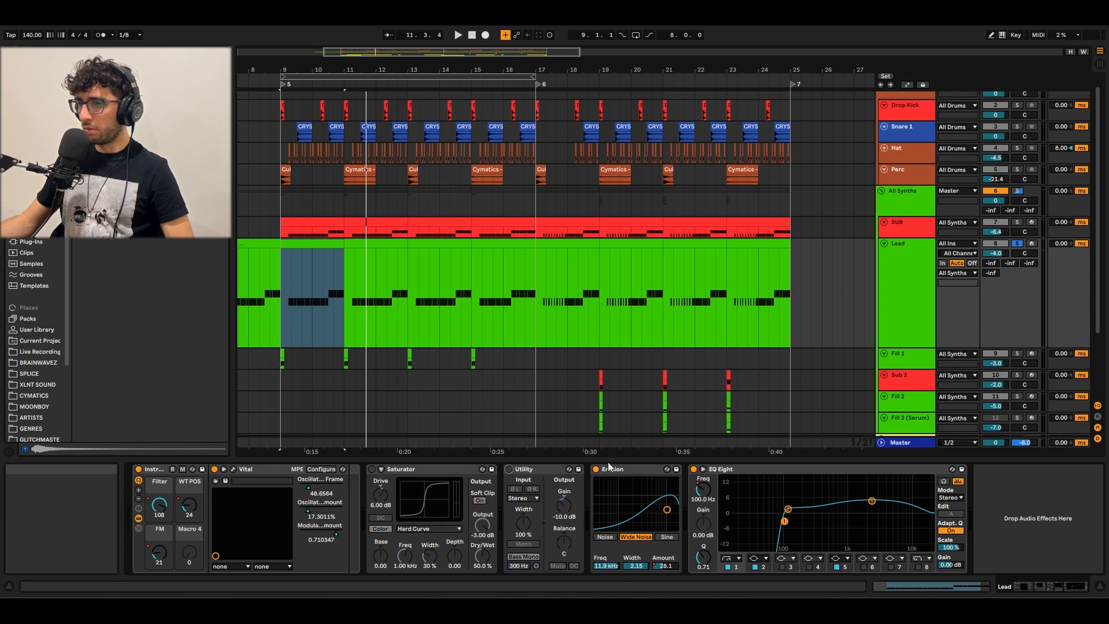
left_click(509, 469)
left_click(596, 469)
left_click(694, 469)
left_click(509, 469)
left_click(509, 469)
Step: Open the Lead track's Vital synth with LFO 2 displayed and turn on oscillator 2
left_click(233, 470)
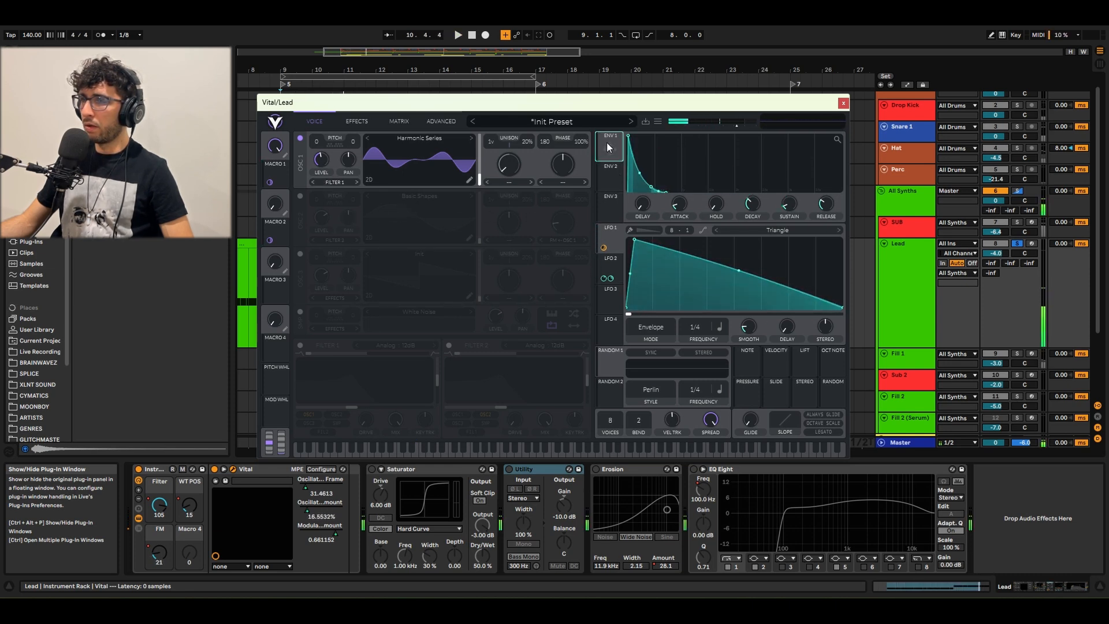
left_click(610, 264)
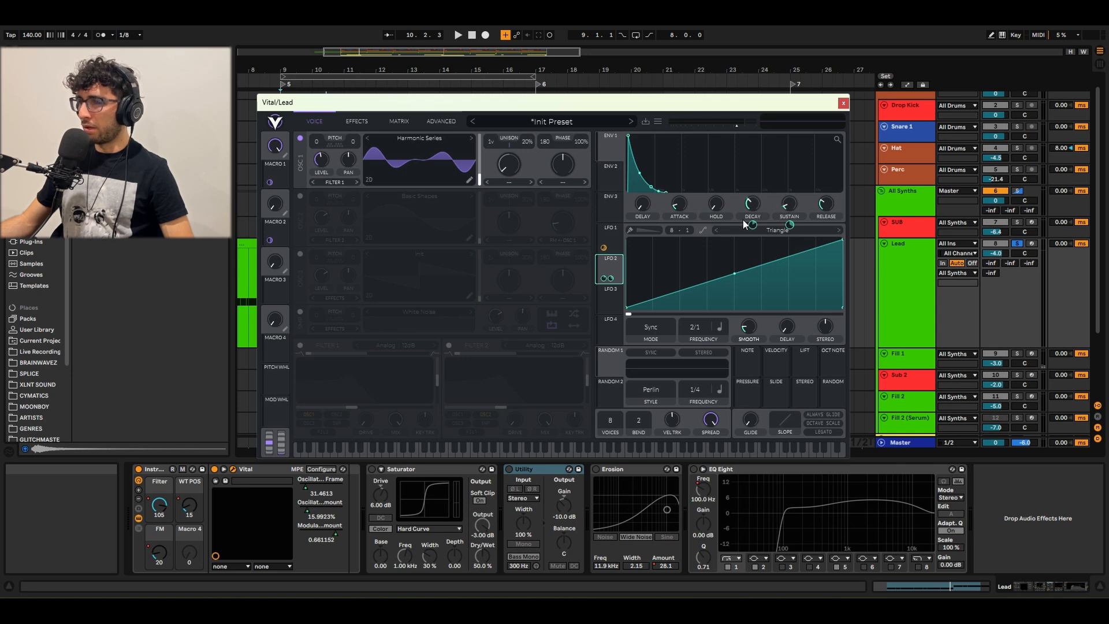
left_click(300, 195)
left_click(300, 195)
left_click(300, 195)
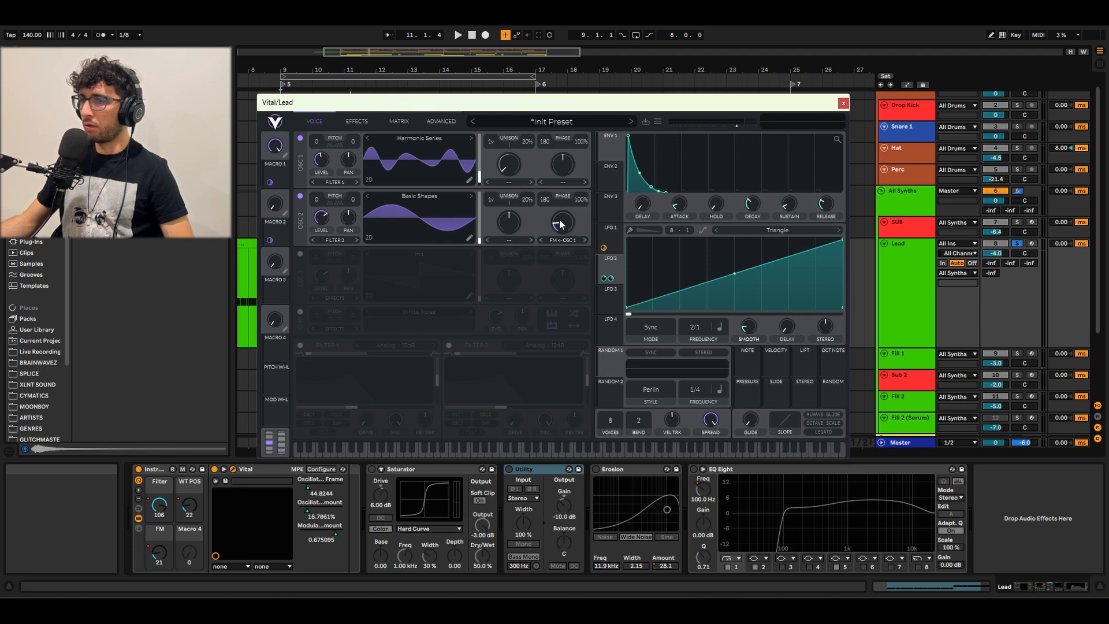
Step: Play the Lead sound without its effects and move the Vital window aside
key("space")
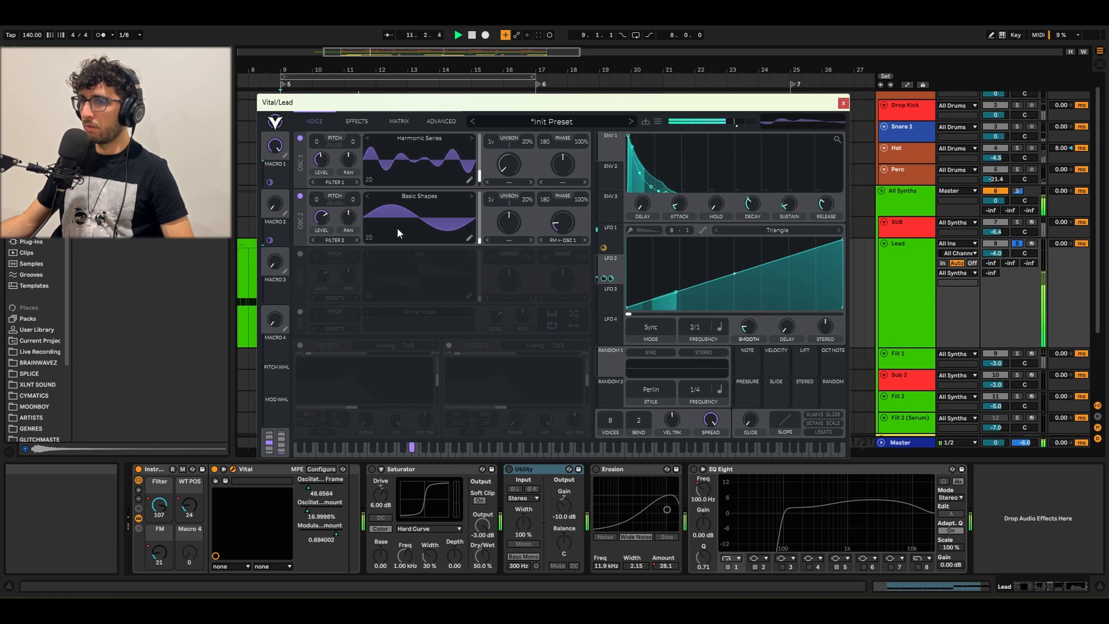
left_click_drag(505, 105, 619, 85)
key("space")
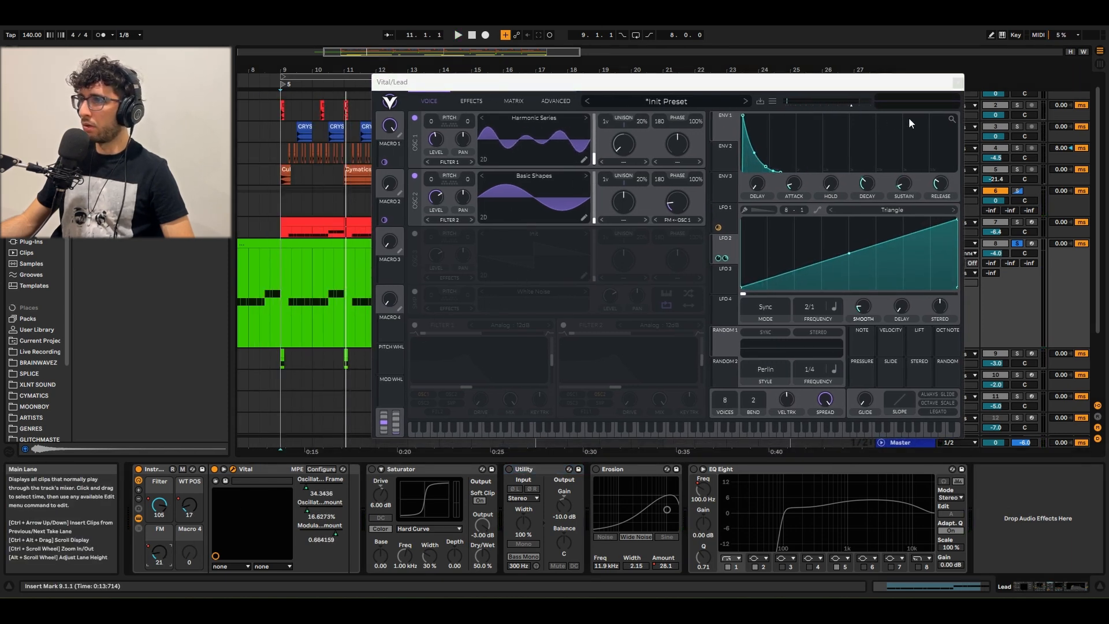
Step: Close the Lead's Vital window and inspect the track's FM and WT POS automation
left_click(956, 83)
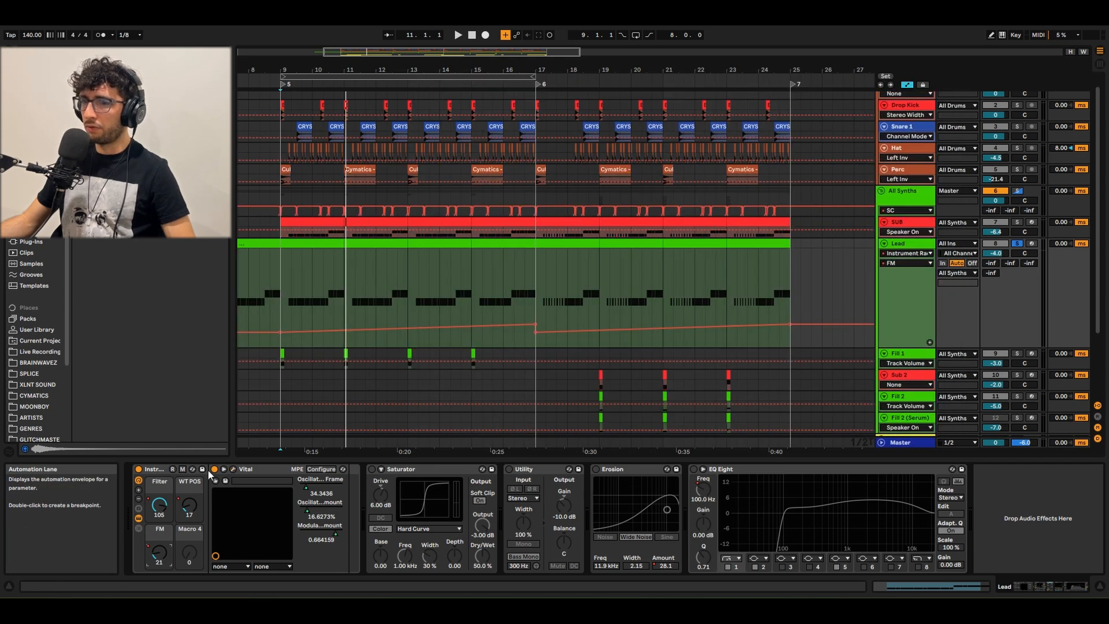
mouse_move(535, 324)
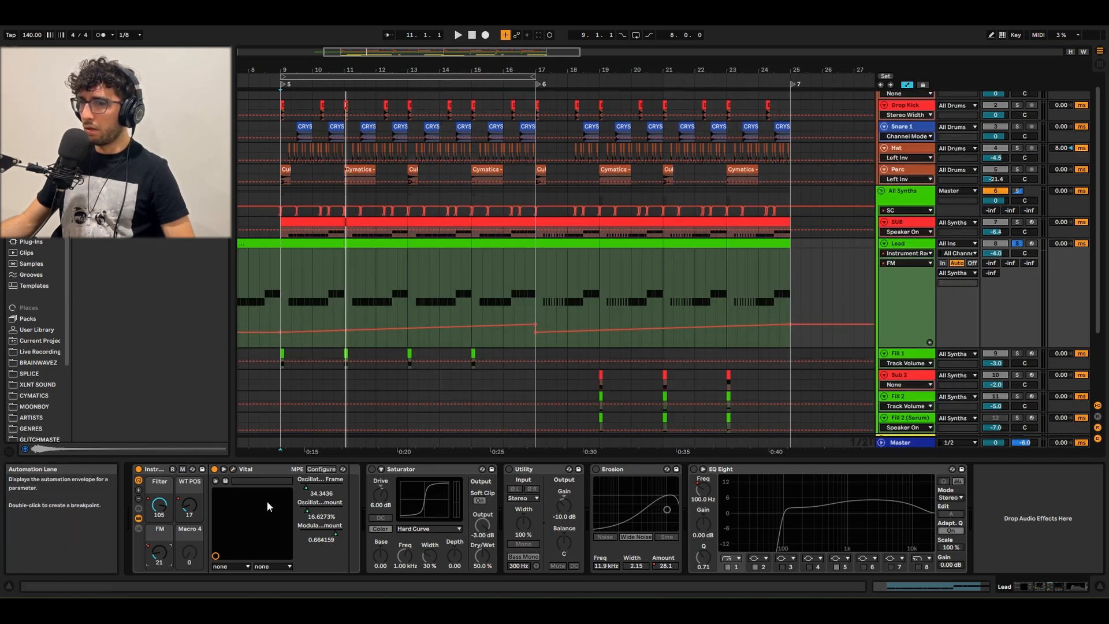
left_click(192, 504)
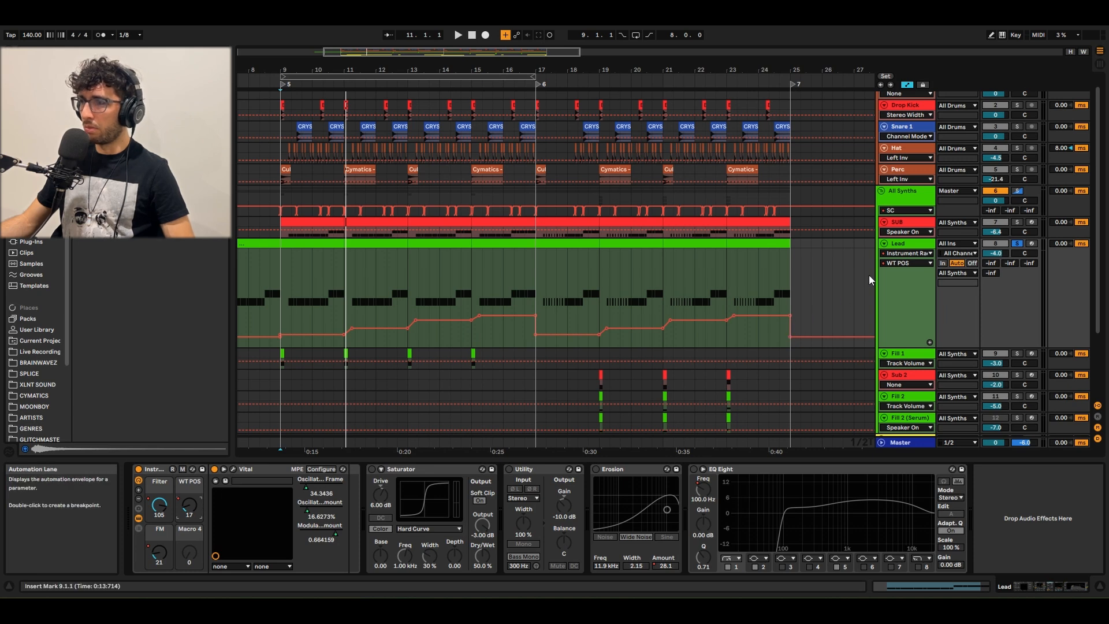
left_click(290, 304)
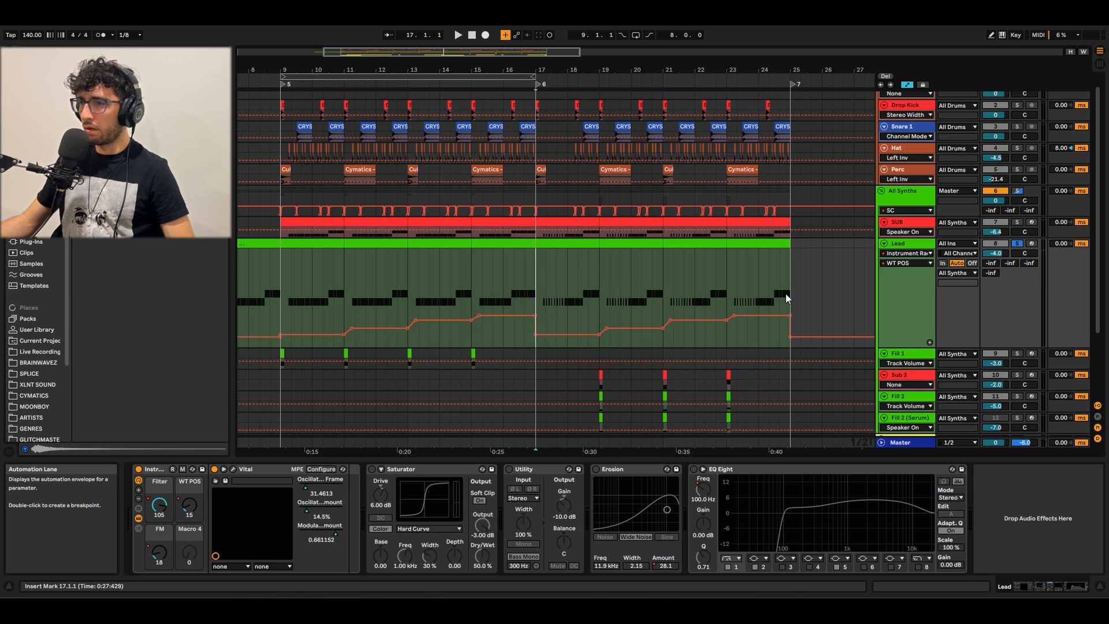
left_click(301, 298)
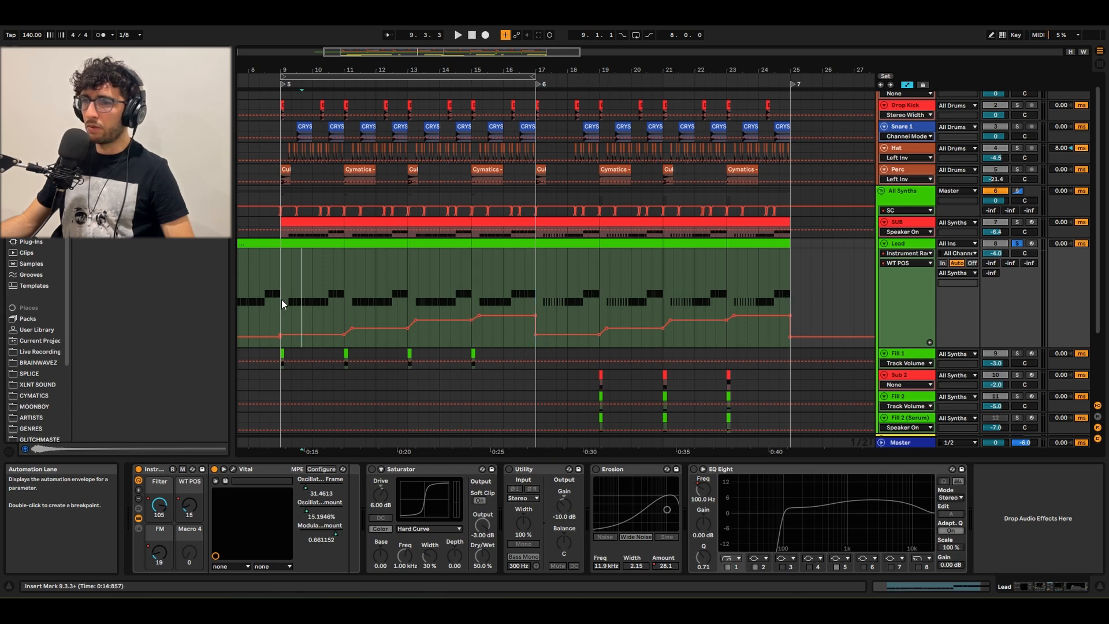
Step: Reopen the Lead's Vital synth and turn on its Hard Clip distortion and Analog 12dB filter effects
left_click(233, 469)
left_click_drag(516, 82, 446, 125)
left_click(400, 147)
left_click(344, 164)
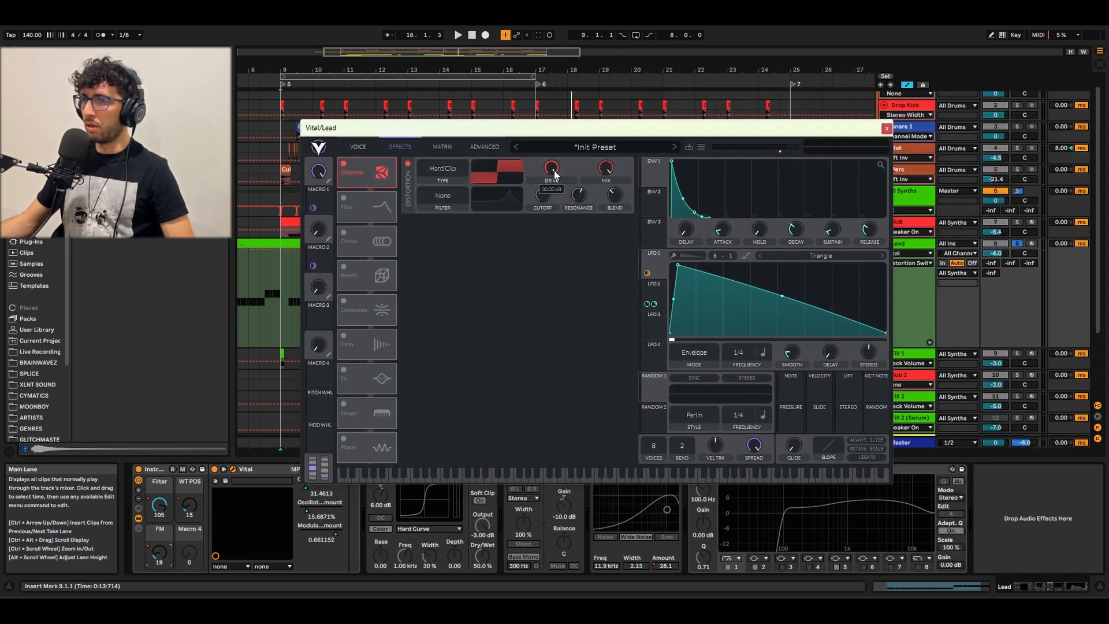
left_click(344, 198)
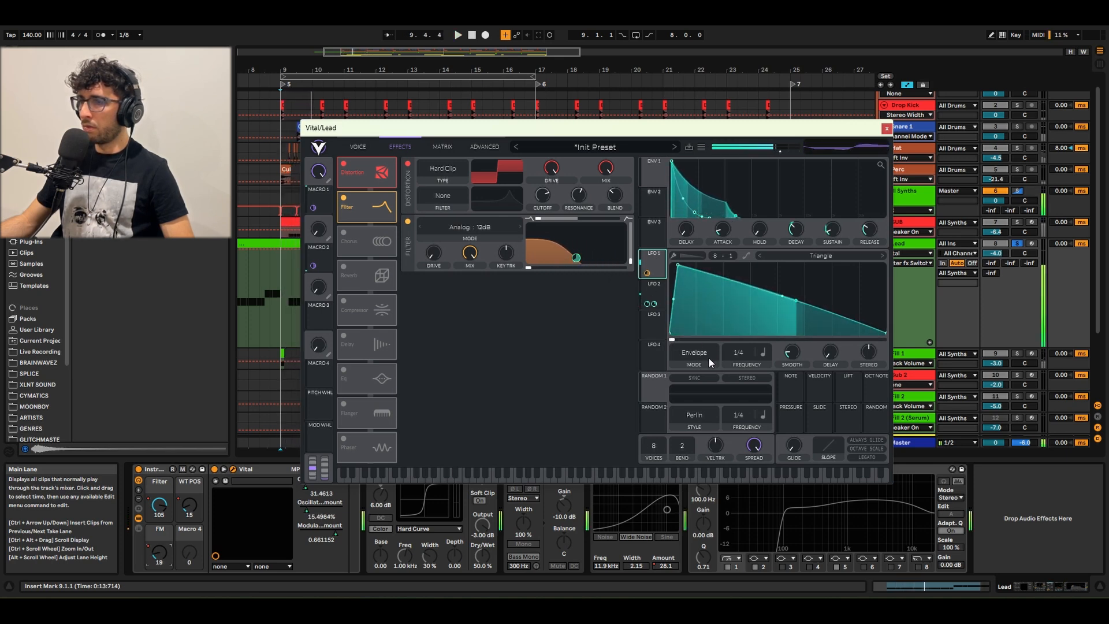
Step: Play the Lead with distortion and filter, then lower the Vital window and show the track's Filter automation
key("space")
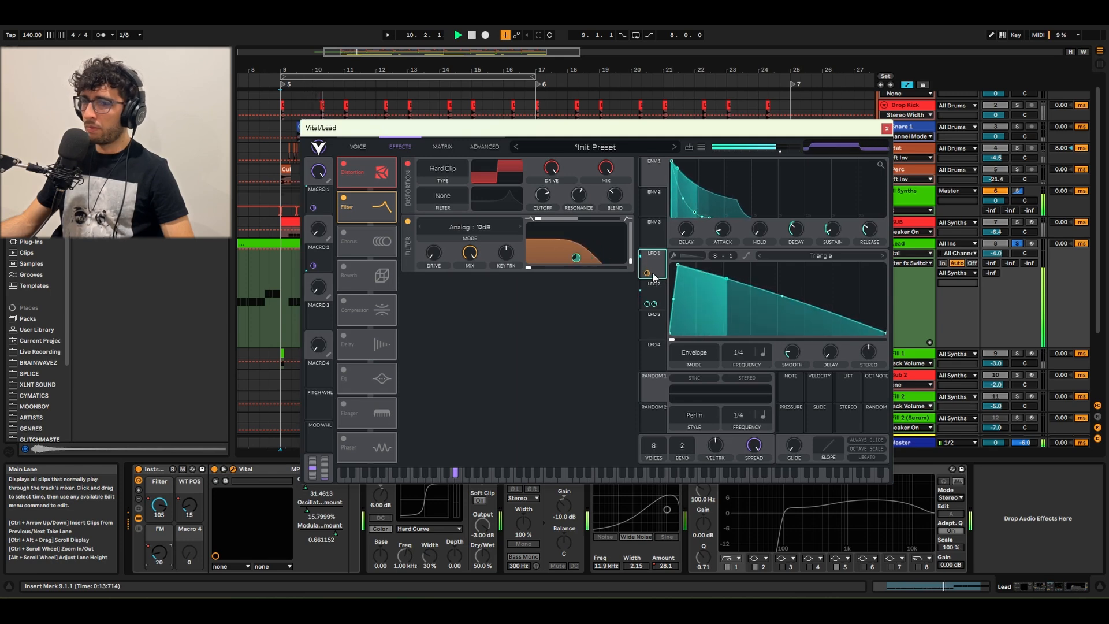
left_click(159, 505)
key("space")
left_click_drag(381, 129, 419, 137)
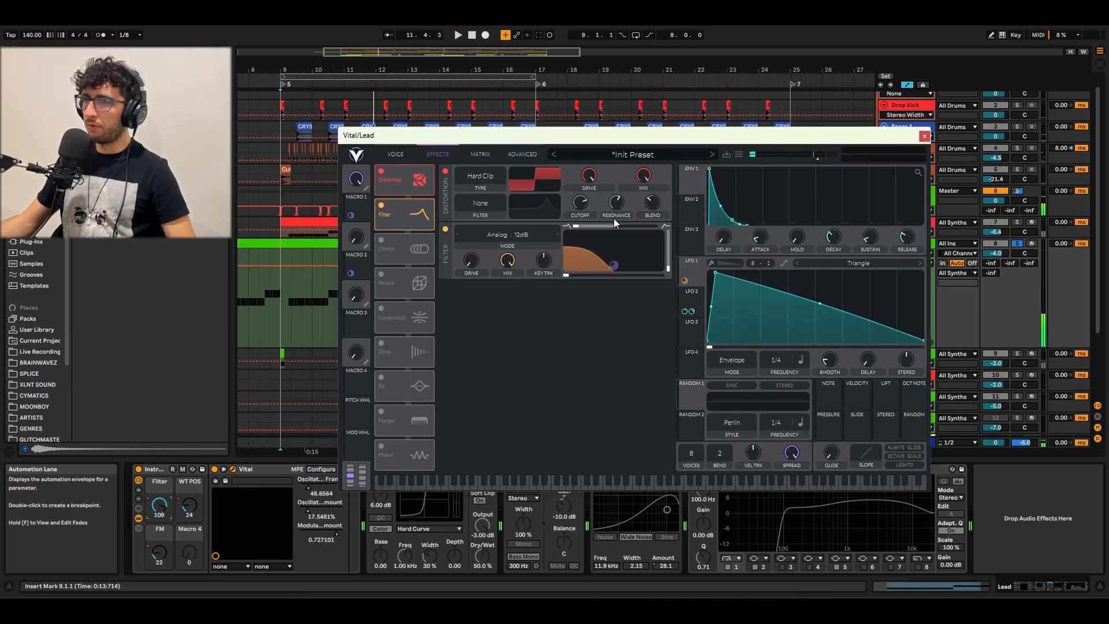
left_click_drag(553, 136, 562, 371)
left_click(156, 506)
left_click(527, 34)
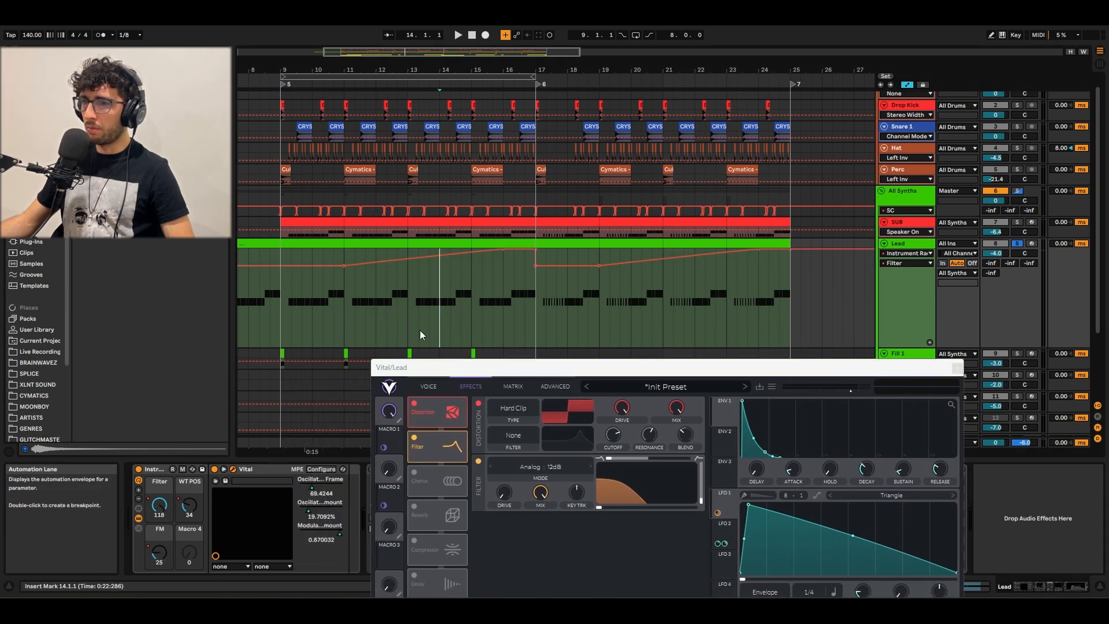
Step: Play the Lead from bar 9 and from bar 16 to compare the filter cutoff along its automation
left_click_drag(291, 299, 284, 298)
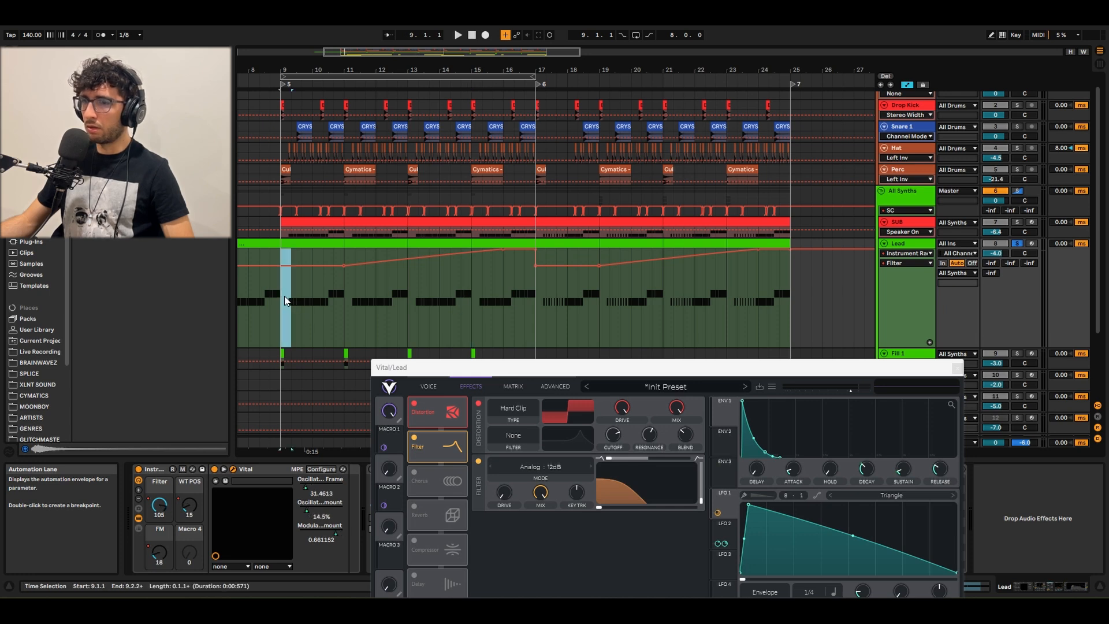
left_click(284, 296)
key("space")
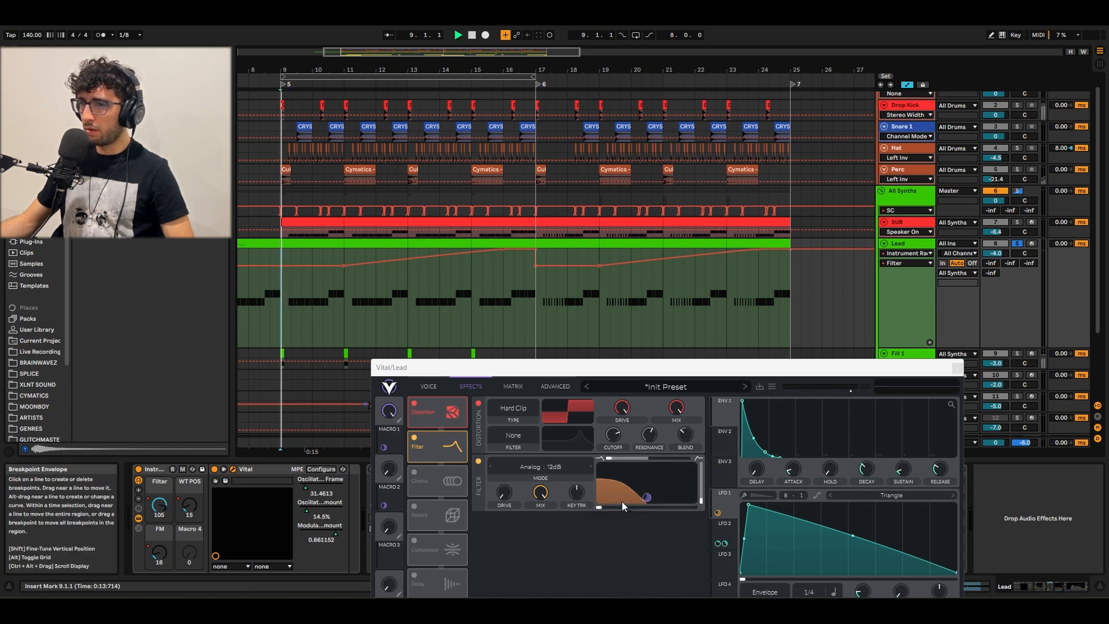
key("space")
left_click(493, 282)
left_click(501, 276)
key("space")
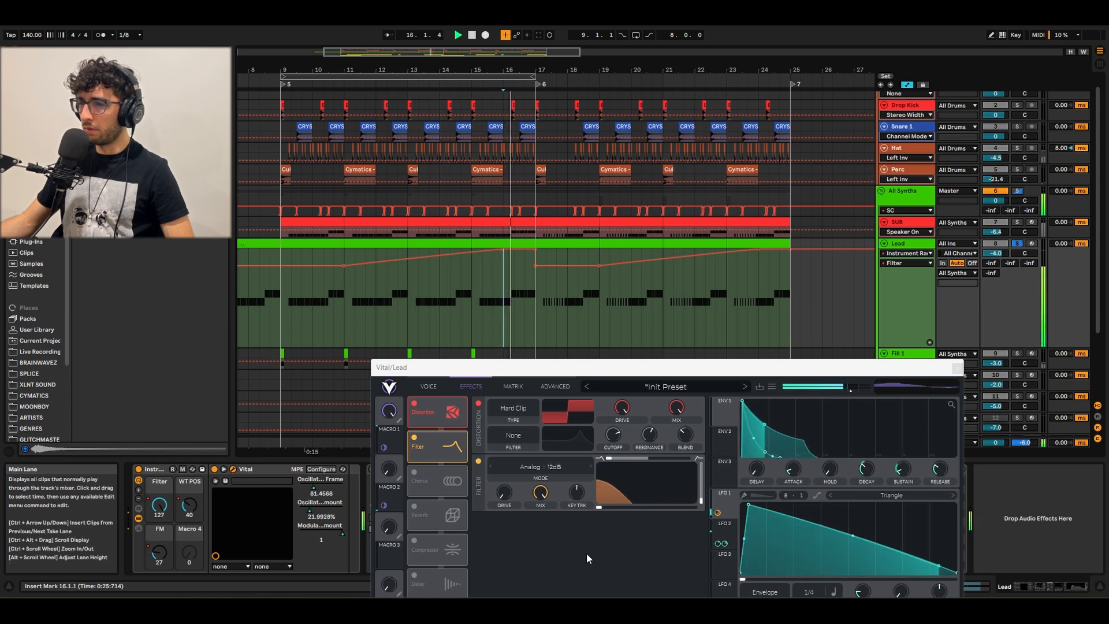
key("space")
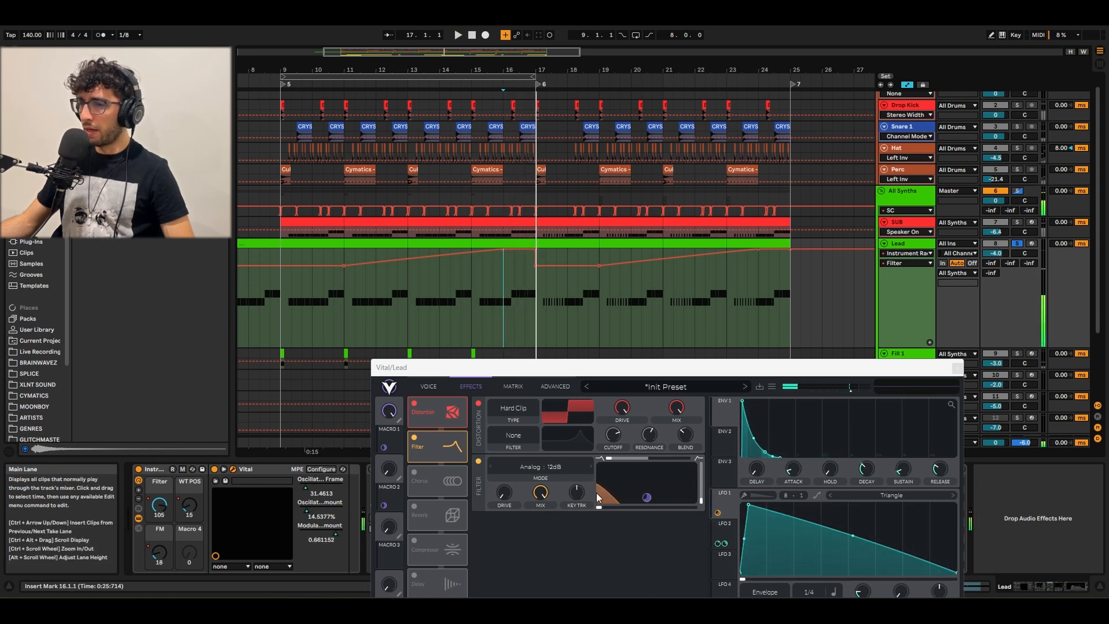
Step: Turn on the 16-voice chorus effect in the Lead's Vital synth and play the sound with it
right_click(157, 508)
left_click(304, 532)
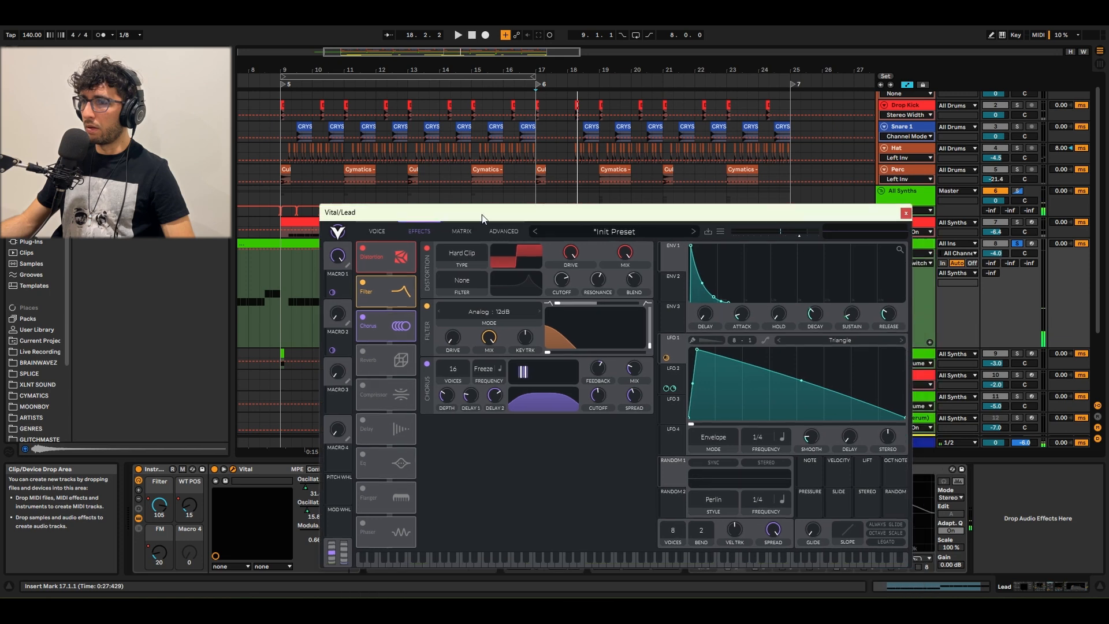
left_click_drag(482, 213, 472, 193)
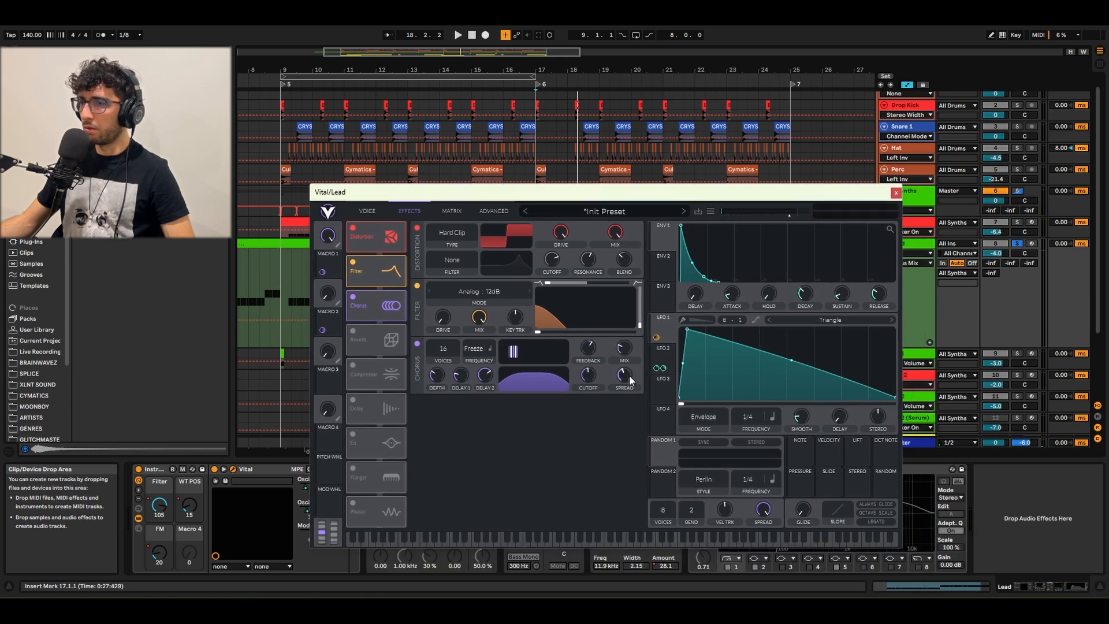
key("space")
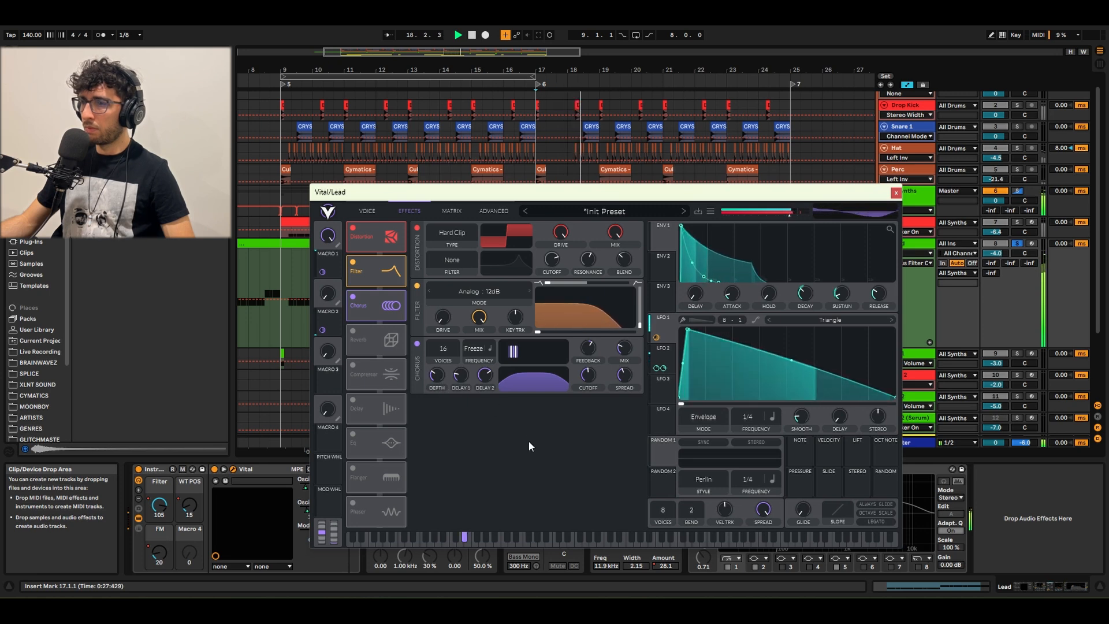
Step: Turn on the reverb and Multiband compressor effects in the Lead's Vital synth and move its window aside
left_click(352, 331)
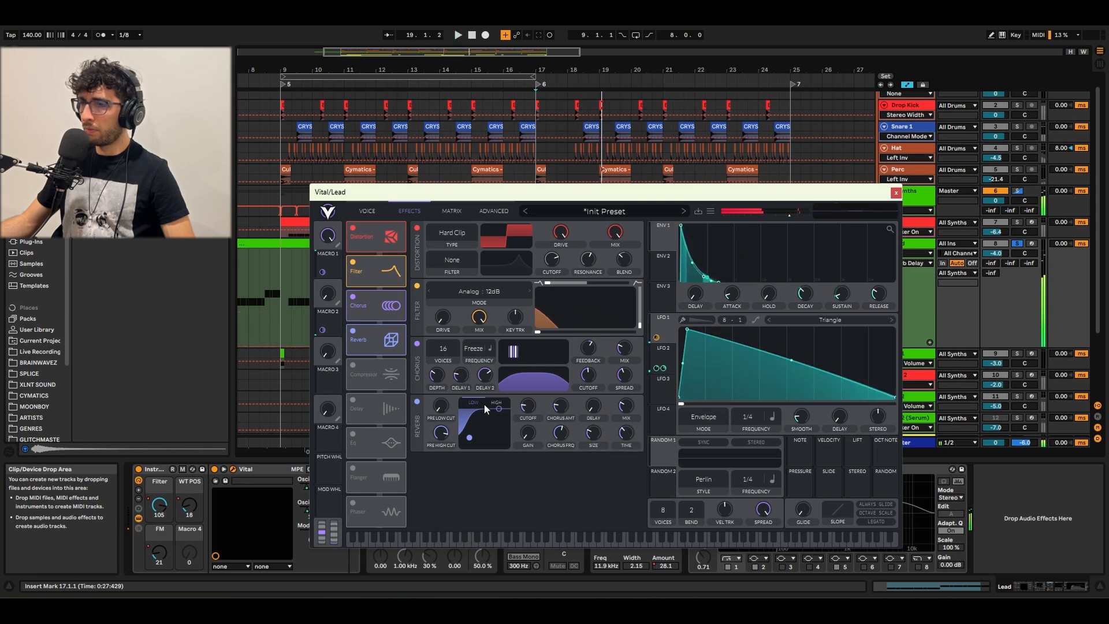
left_click(364, 371)
left_click_drag(546, 197, 514, 113)
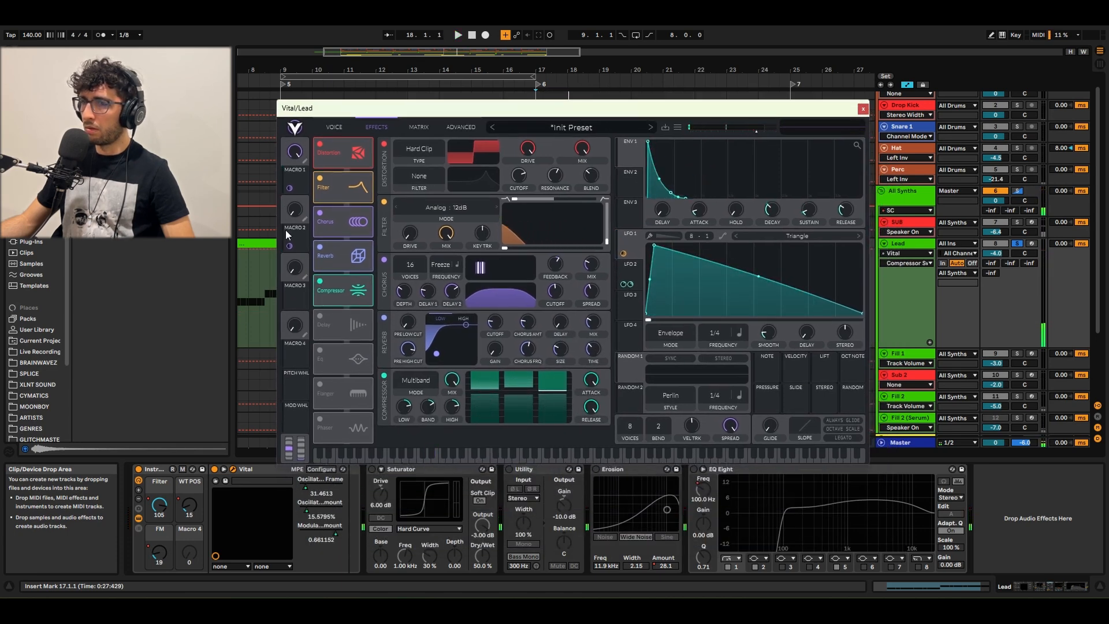
left_click_drag(413, 110, 539, 116)
Step: Turn the Lead track's Saturator and Utility devices back on and play the sound from bar 9
scroll(320, 295, "down", 4)
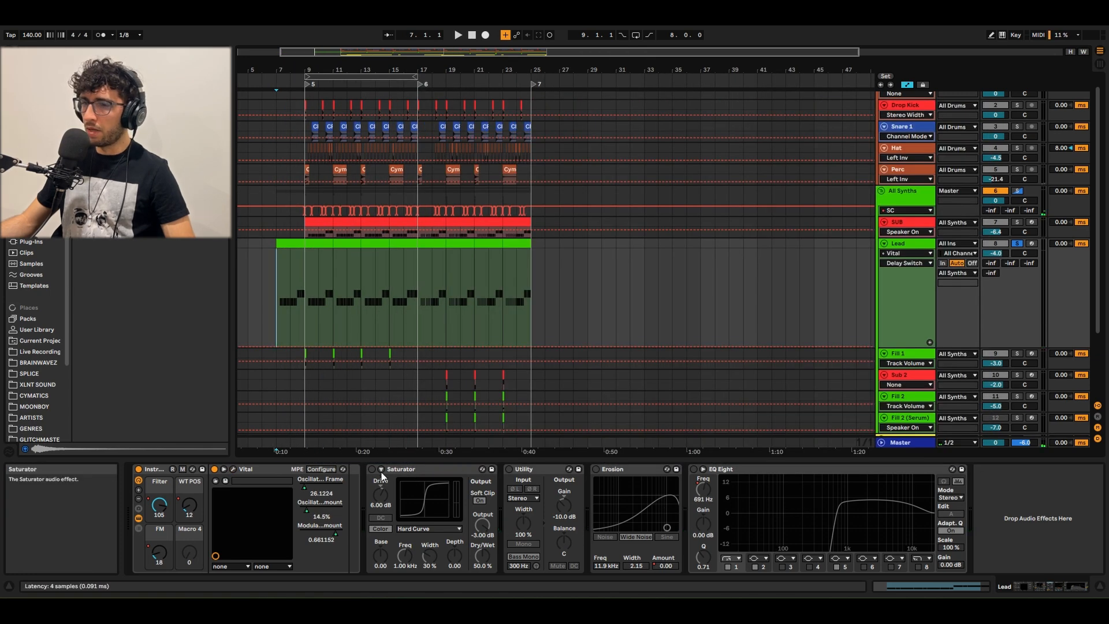
left_click(373, 469)
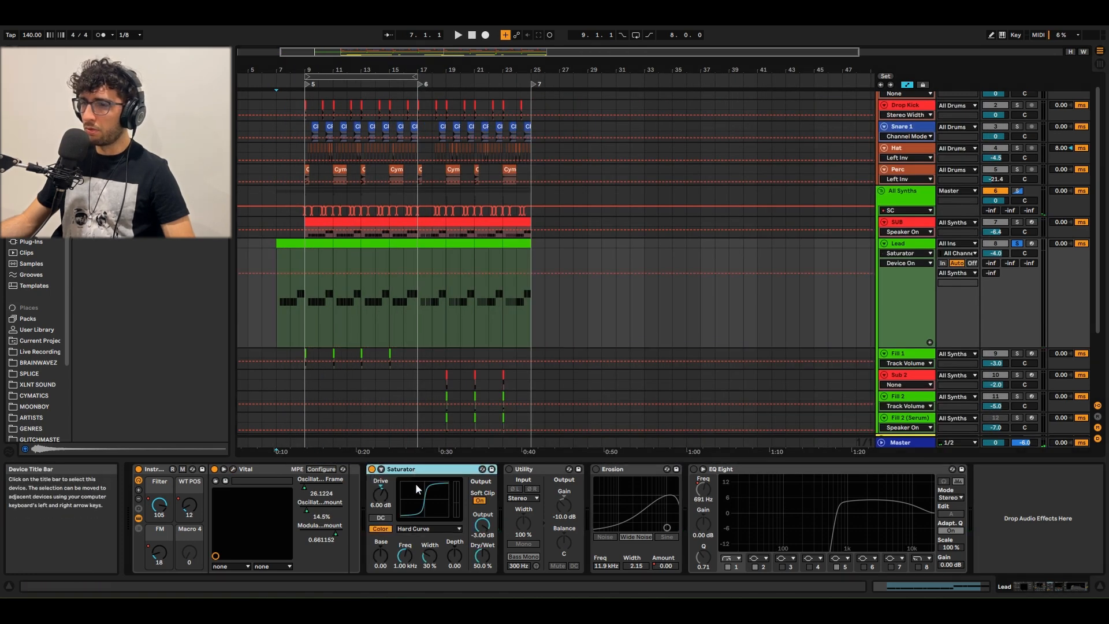
left_click(509, 469)
left_click(516, 470)
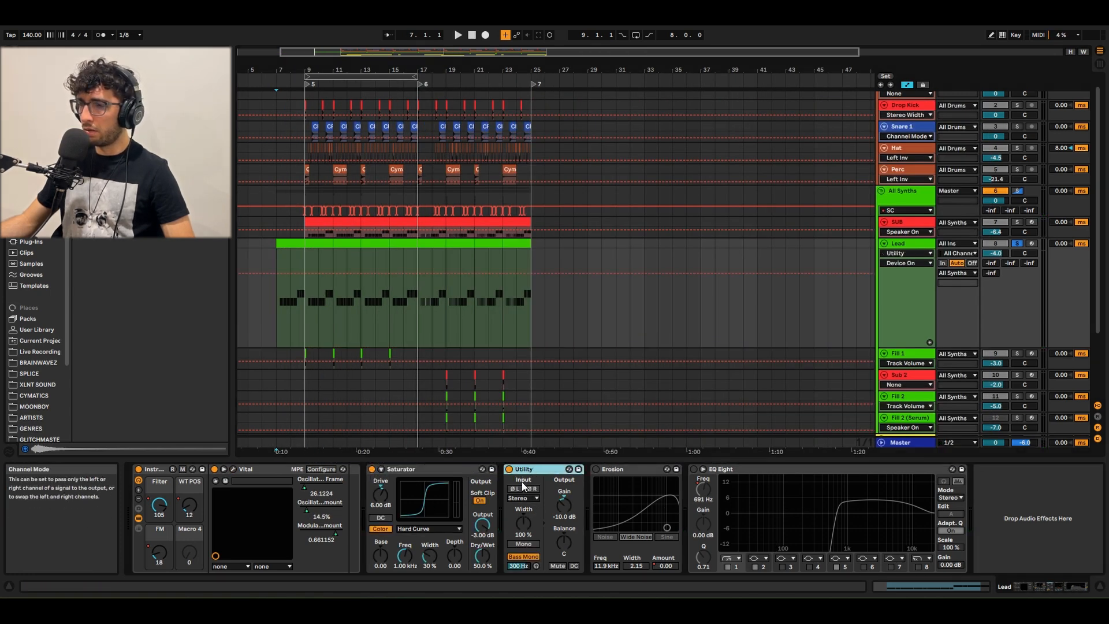
left_click(423, 470)
left_click(307, 302)
key("space")
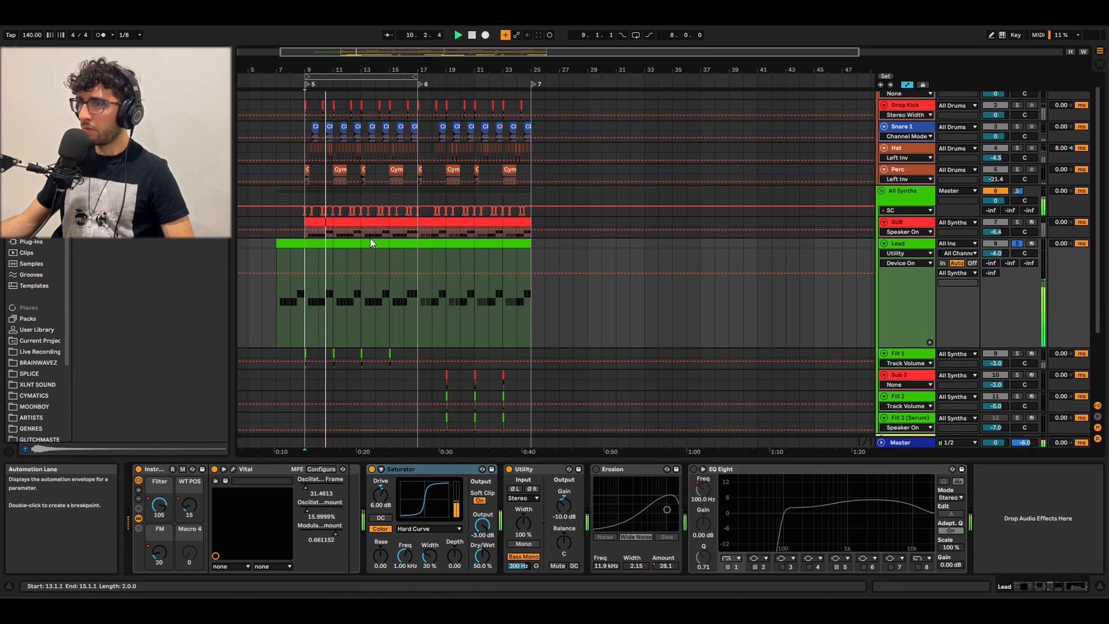
Step: Turn on the Lead track's Erosion device, play the sound and show the Amount automation
left_click(596, 470)
key("space")
left_click(666, 566)
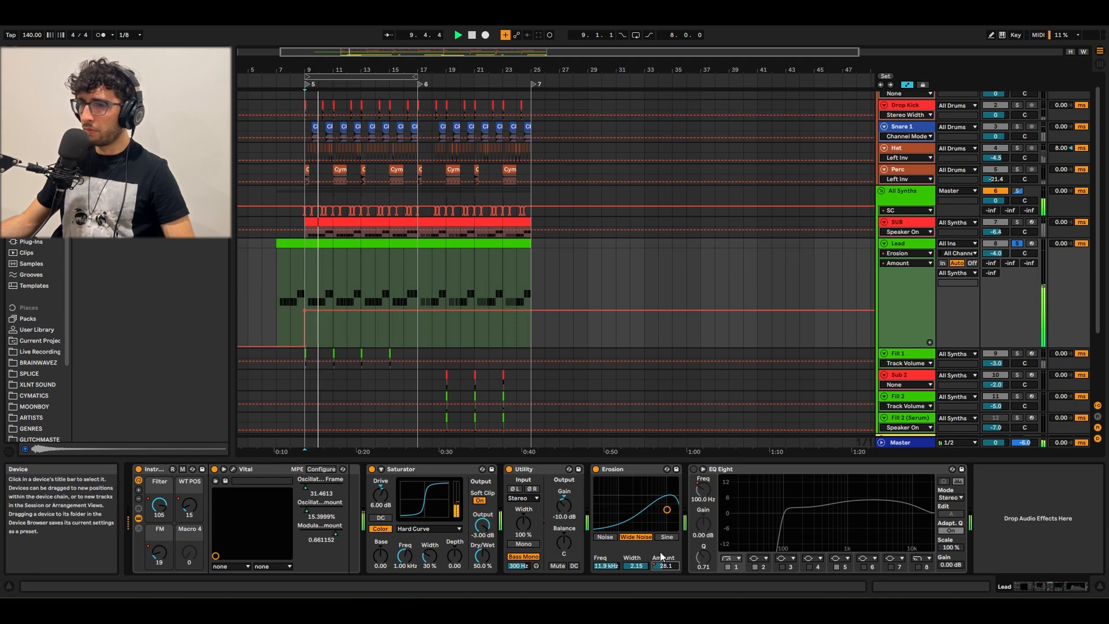
Step: Turn on the Lead track's EQ Eight and show the frequency automation of its first band
left_click(694, 469)
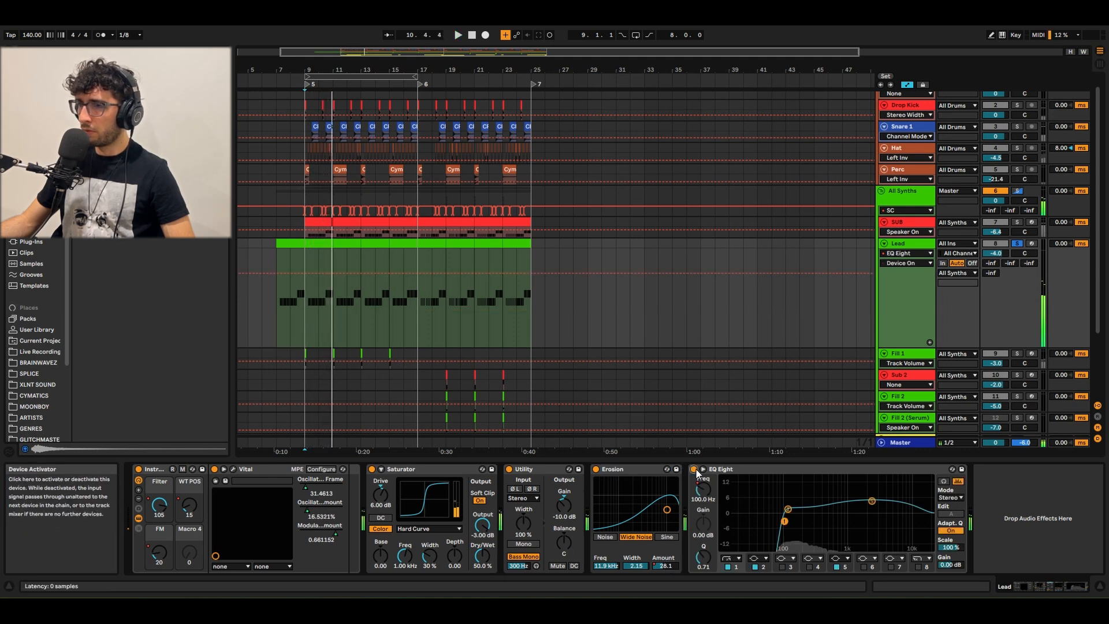
left_click(698, 500)
key("space")
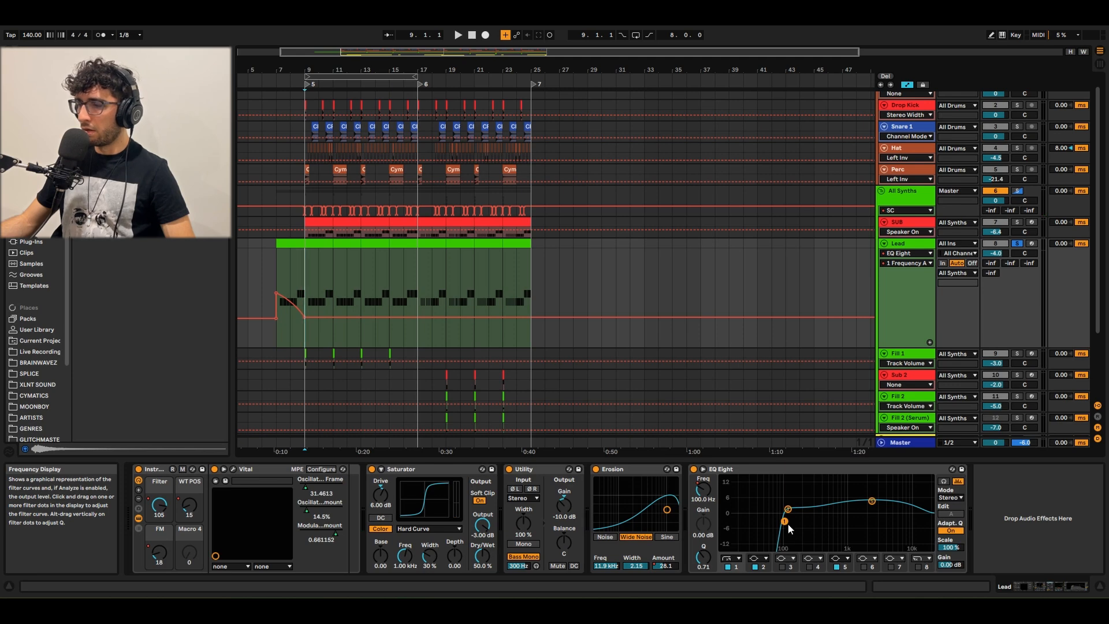
Step: Hide the automation view, enlarge the SUB track and select its first clip with the track's devices displayed
left_click(305, 263)
scroll(303, 264, "up", 3)
scroll(302, 264, "down", 3)
scroll(302, 262, "up", 3)
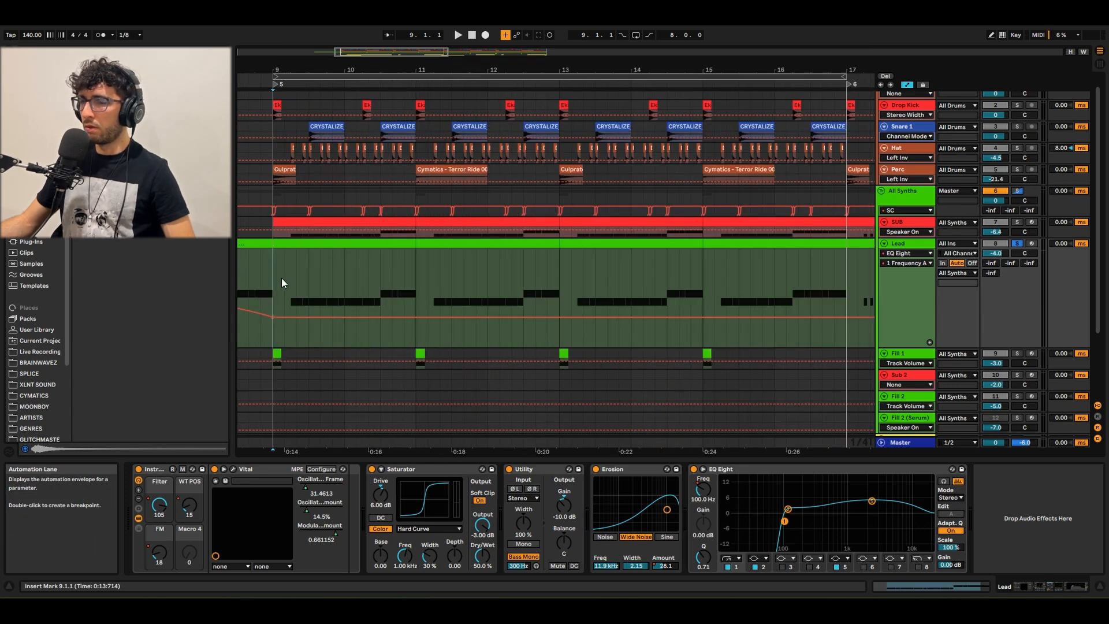
key("a")
left_click(906, 247)
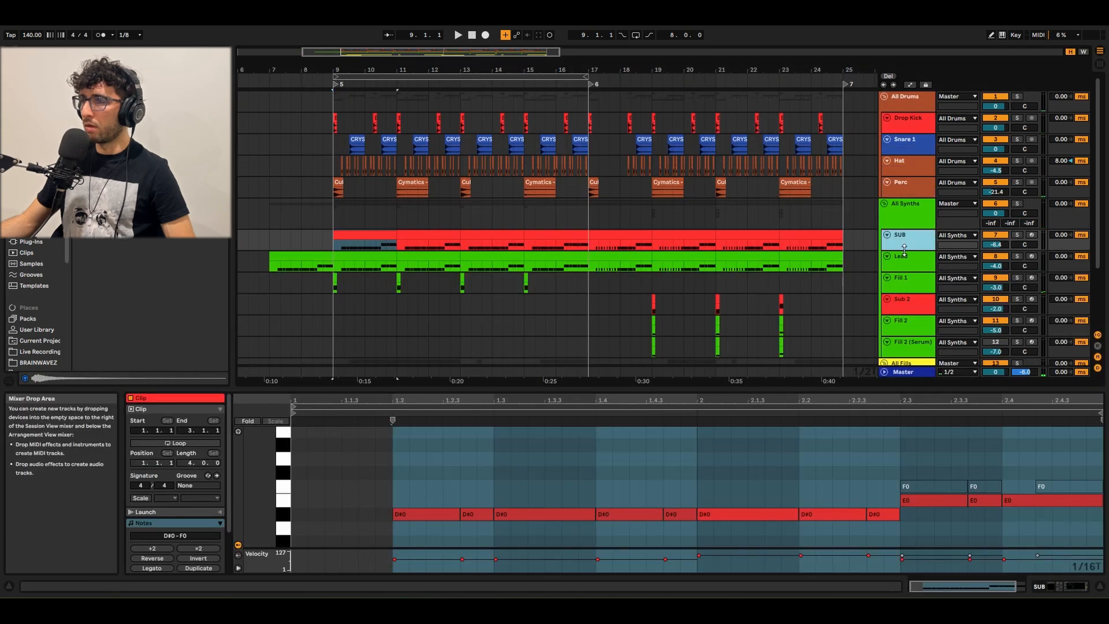
left_click_drag(907, 251, 907, 271)
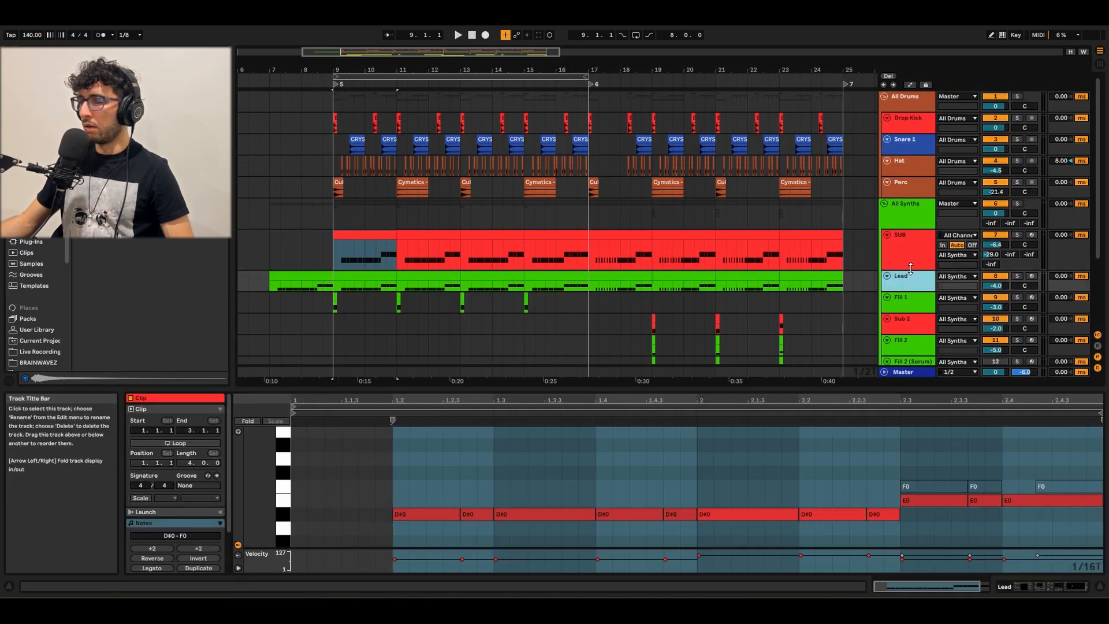
left_click(900, 244)
left_click(358, 231)
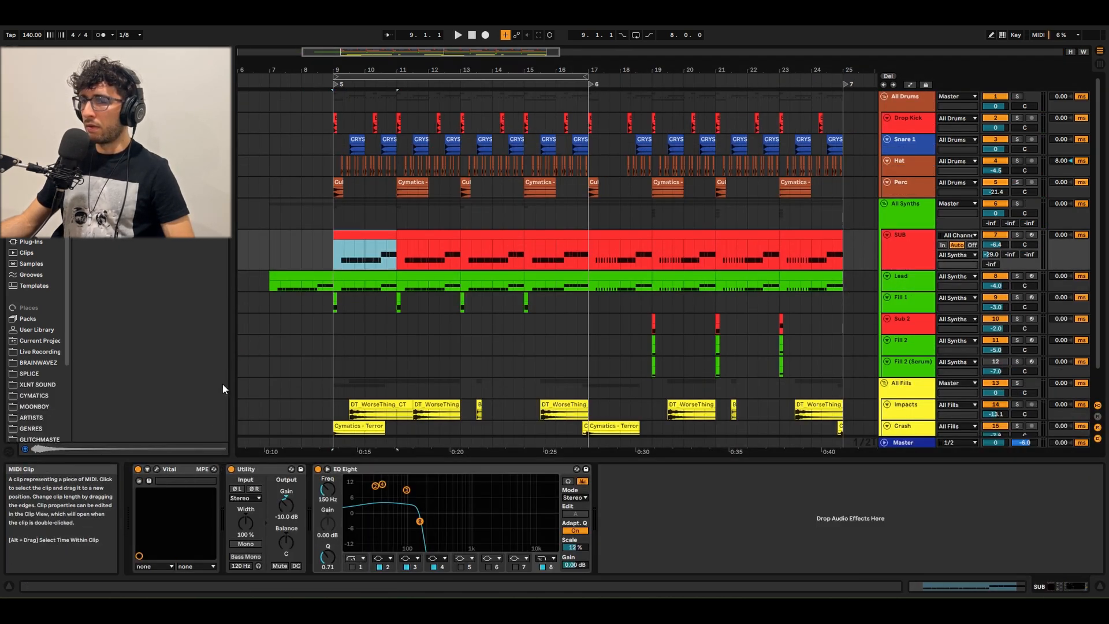
Step: Open the SUB track's Vital synth, examine its Basic Shapes oscillator and LFO 2, and play the sub
left_click(156, 470)
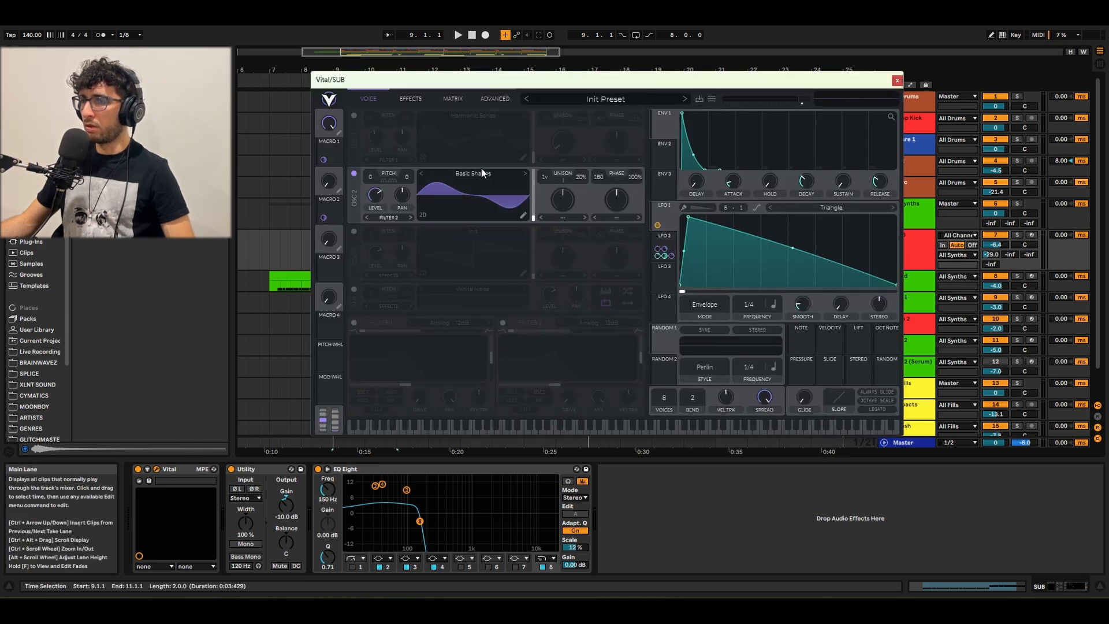
left_click(523, 214)
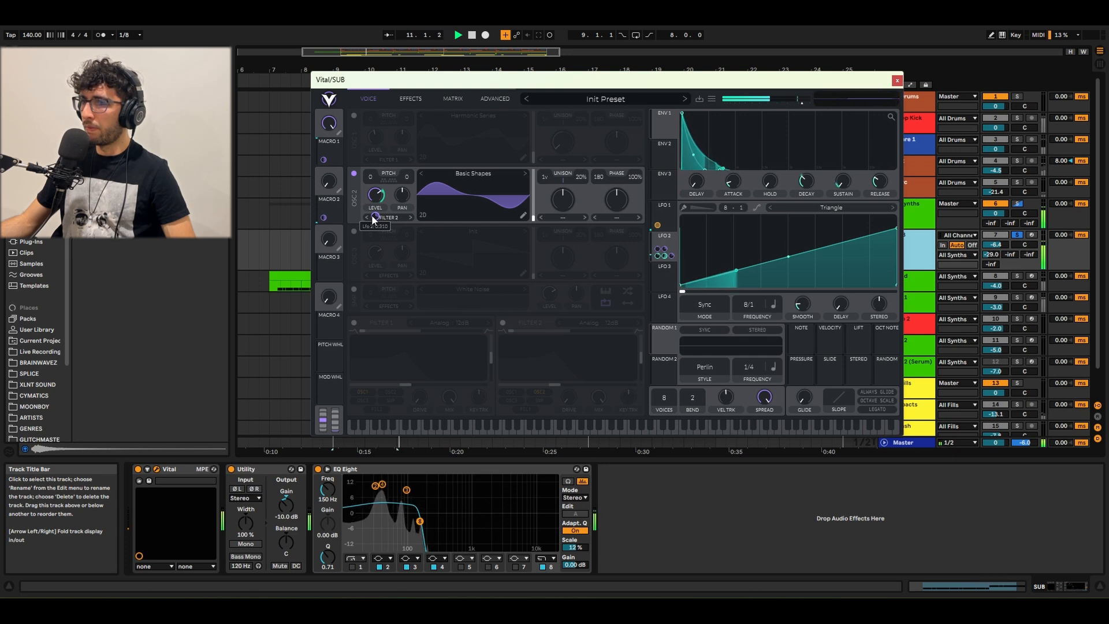
left_click(670, 219)
left_click(668, 245)
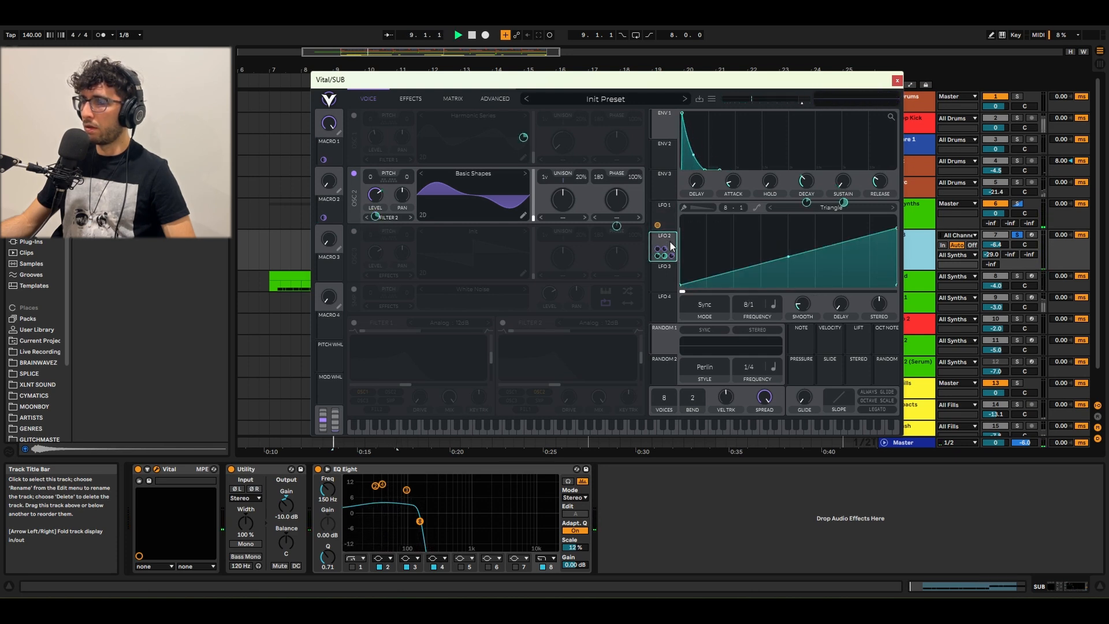
key("space")
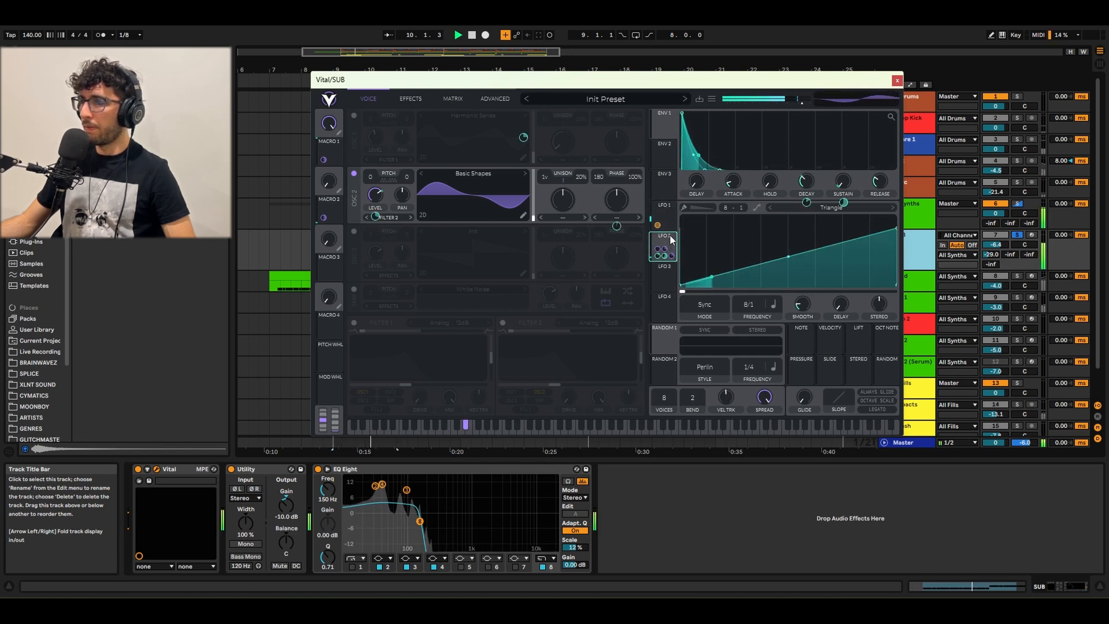
key("space")
Step: Show the effects of the SUB track's Vital, examine its Distortion and Filter during playback, and close the synth window
left_click(411, 98)
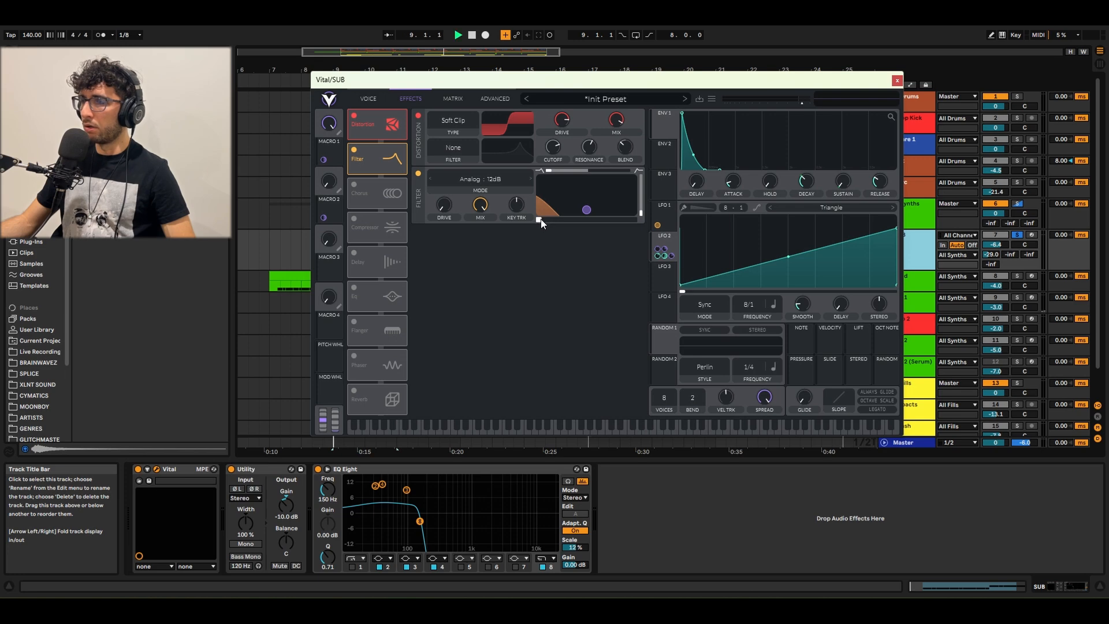
key("space")
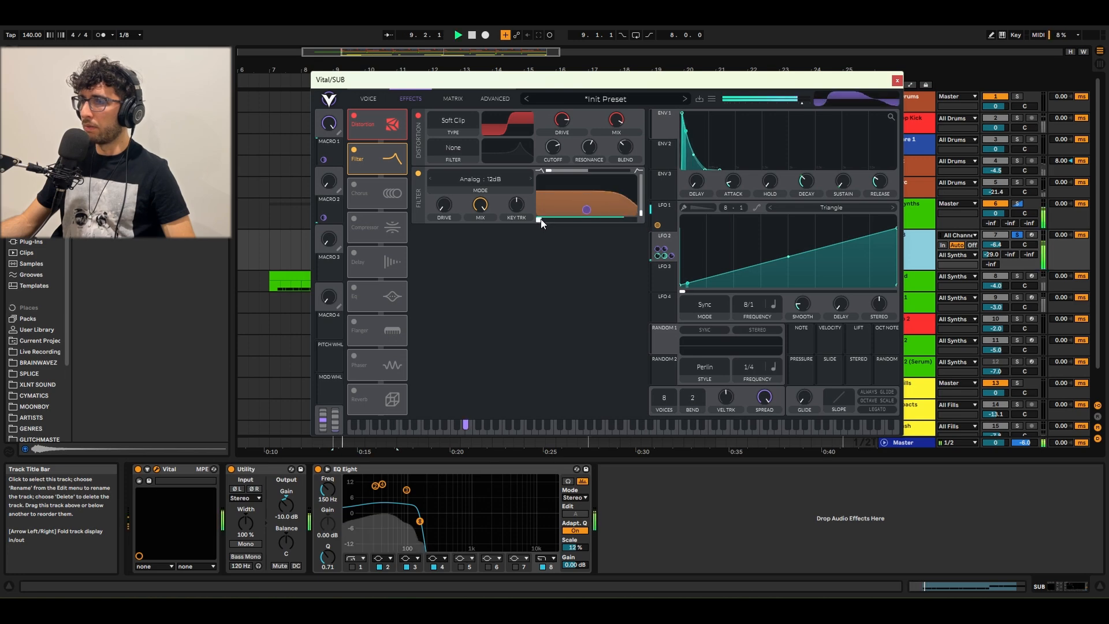
left_click(147, 469)
left_click(147, 469)
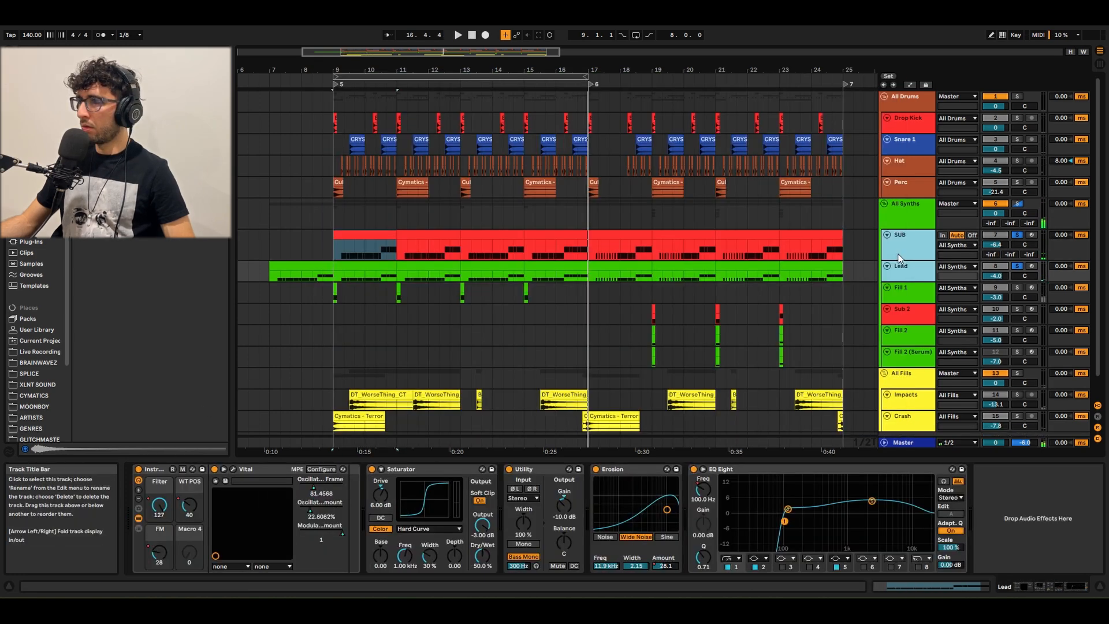
Step: Fit all tracks to the arrangement's height and play the soloed synths from the SUB track's first clip at bar 9
left_click(899, 259)
key("h")
left_click(902, 260)
key("s")
key("s")
left_click(341, 236)
key("space")
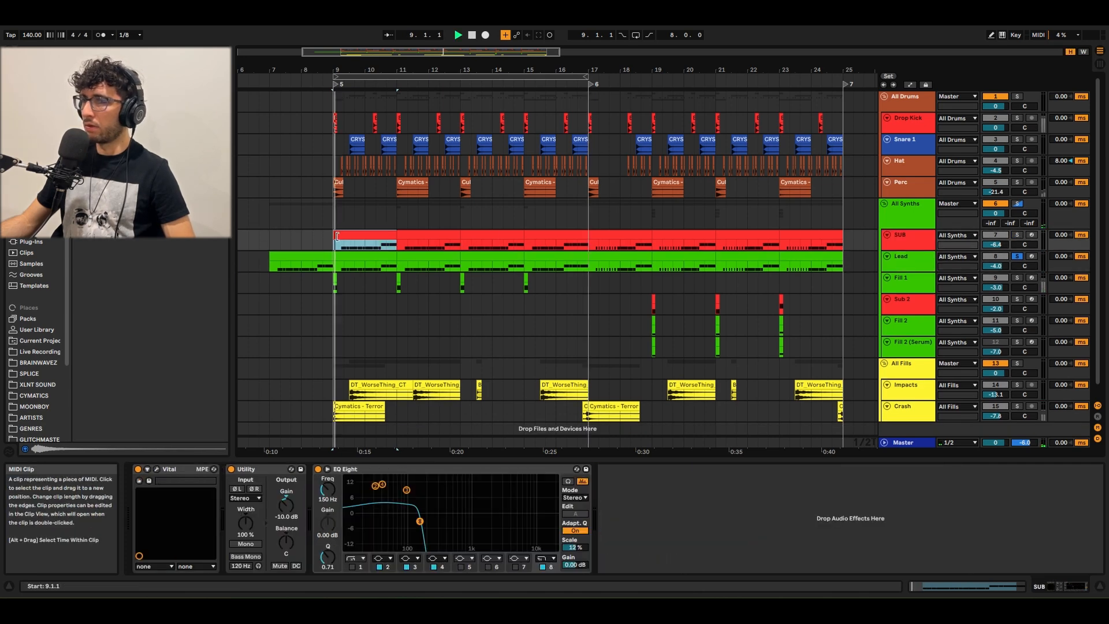
Step: Compare the device chains of the SUB and Lead tracks during playback and display the Master track's devices
left_click(914, 218)
left_click(908, 241)
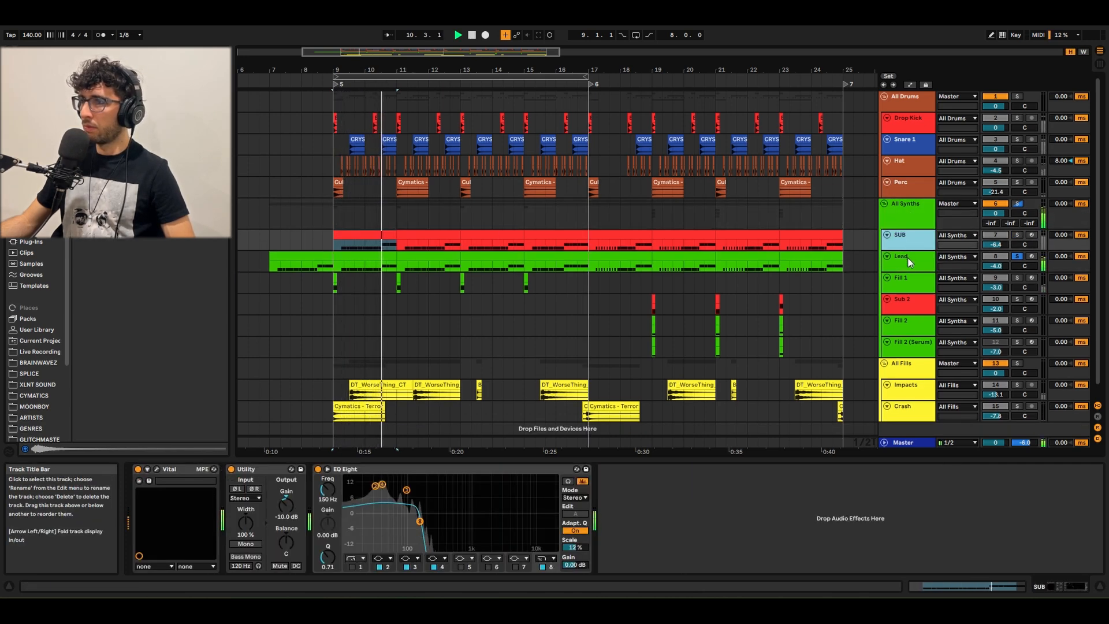
left_click(909, 260, "shift")
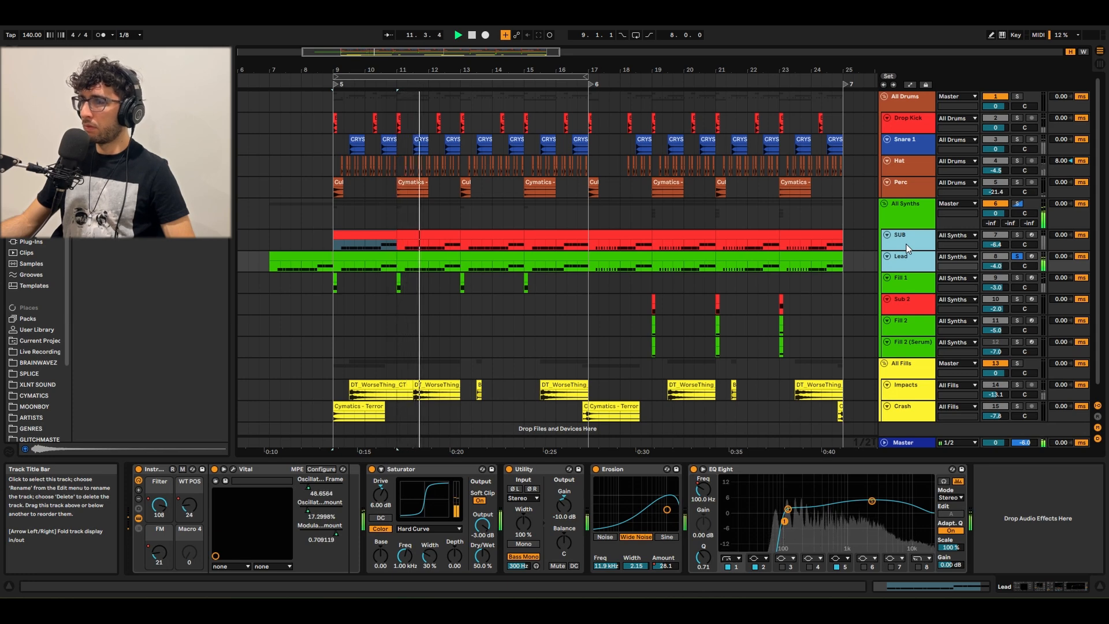
left_click(909, 249)
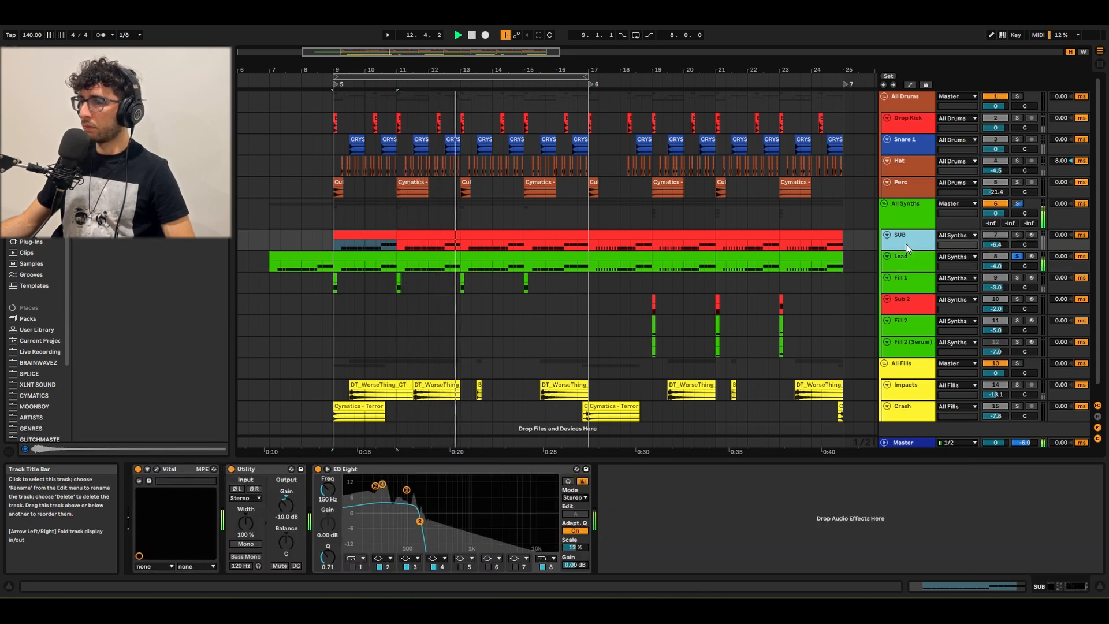
left_click(910, 261)
left_click(907, 242)
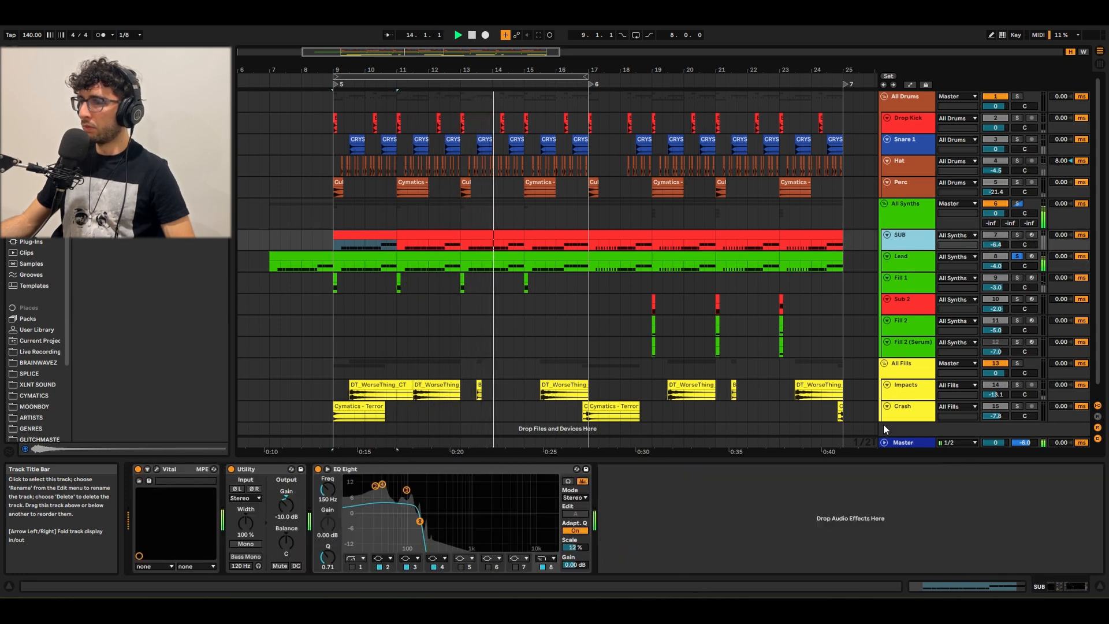
left_click(895, 443)
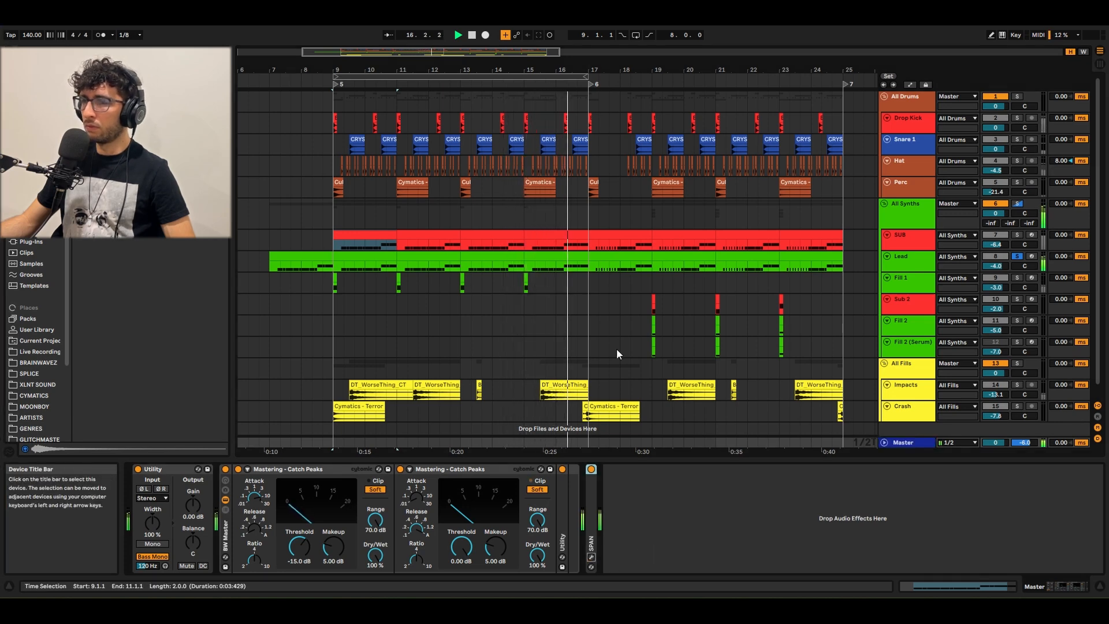
Step: Enlarge the All Synths group, show the automation of its BRAINWAVEZ rack's WET macro and play the synths from bar 10
left_click(910, 211)
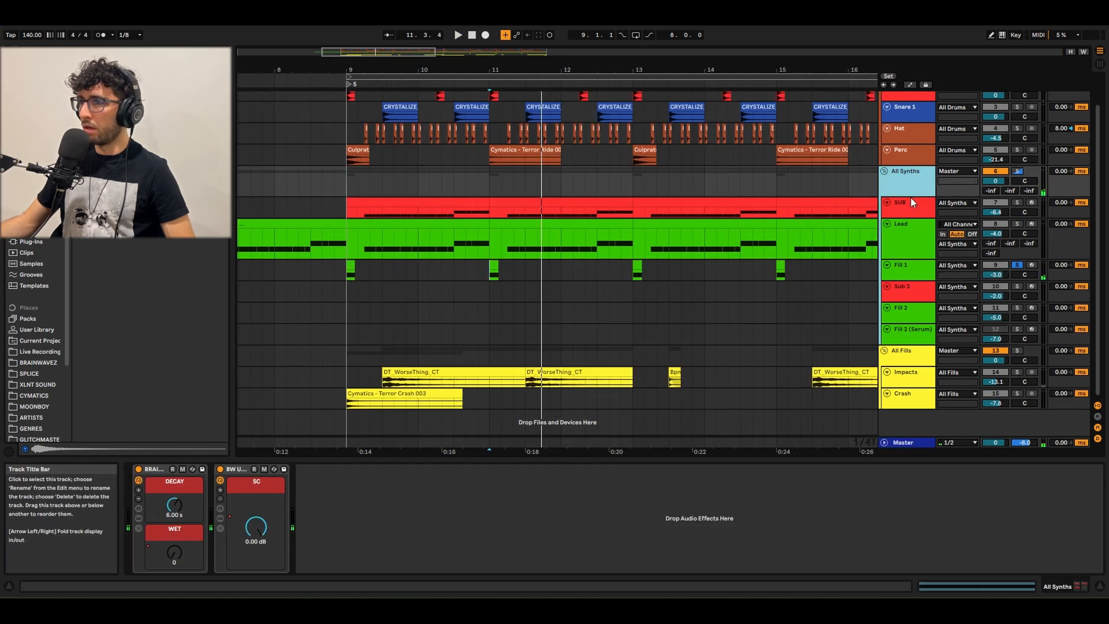
left_click_drag(911, 196, 910, 206)
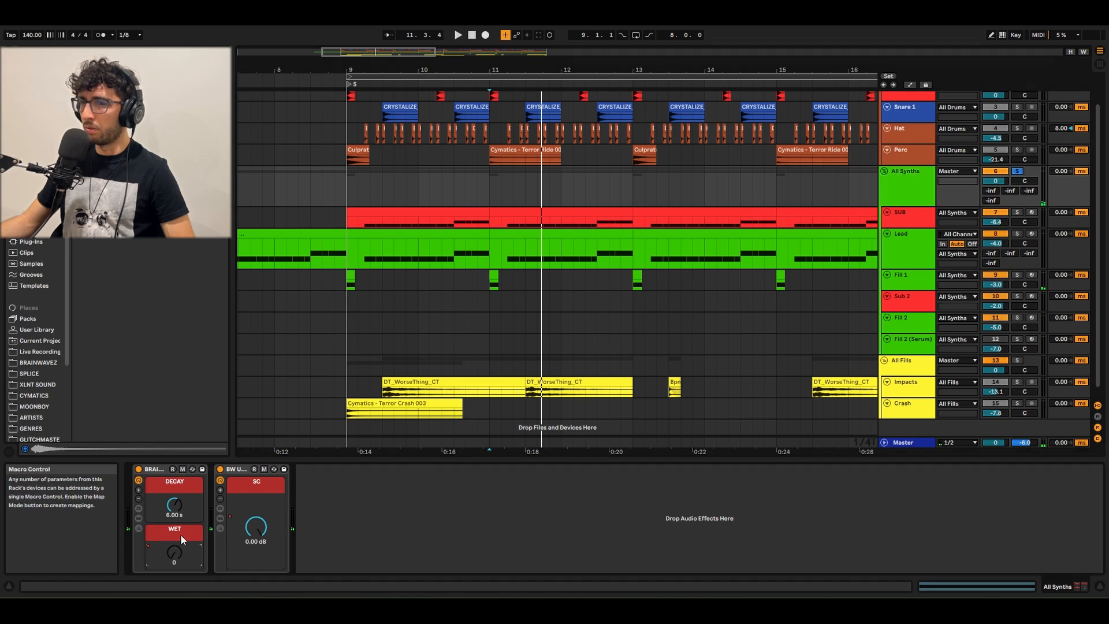
key("a")
scroll(438, 199, "down", 3)
left_click(428, 195)
key("space")
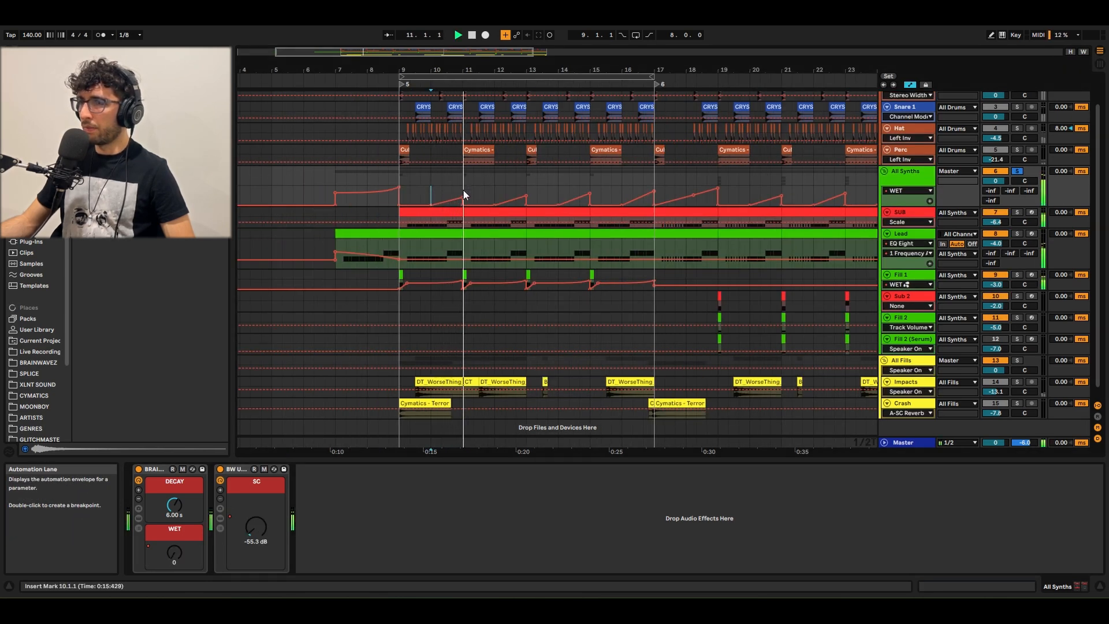
key("space")
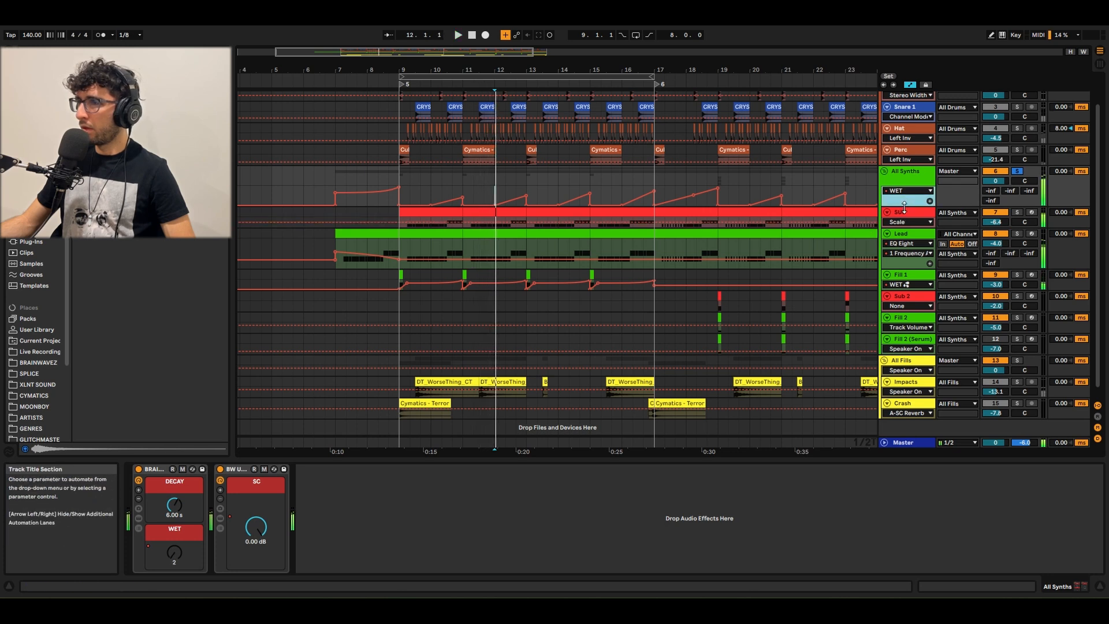
Step: Enlarge the All Synths automation lane and examine the WET ramps between bars 9 and 17
left_click_drag(905, 205, 905, 334)
left_click(426, 263)
left_click(524, 232)
left_click(608, 225)
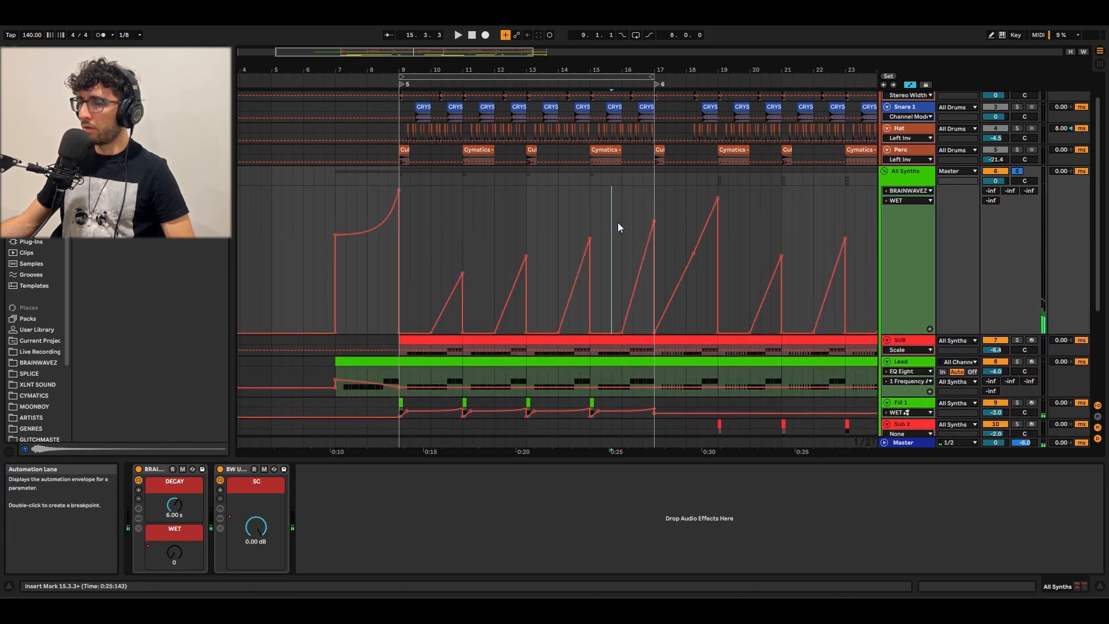
left_click(656, 208)
left_click(484, 217)
left_click(622, 199)
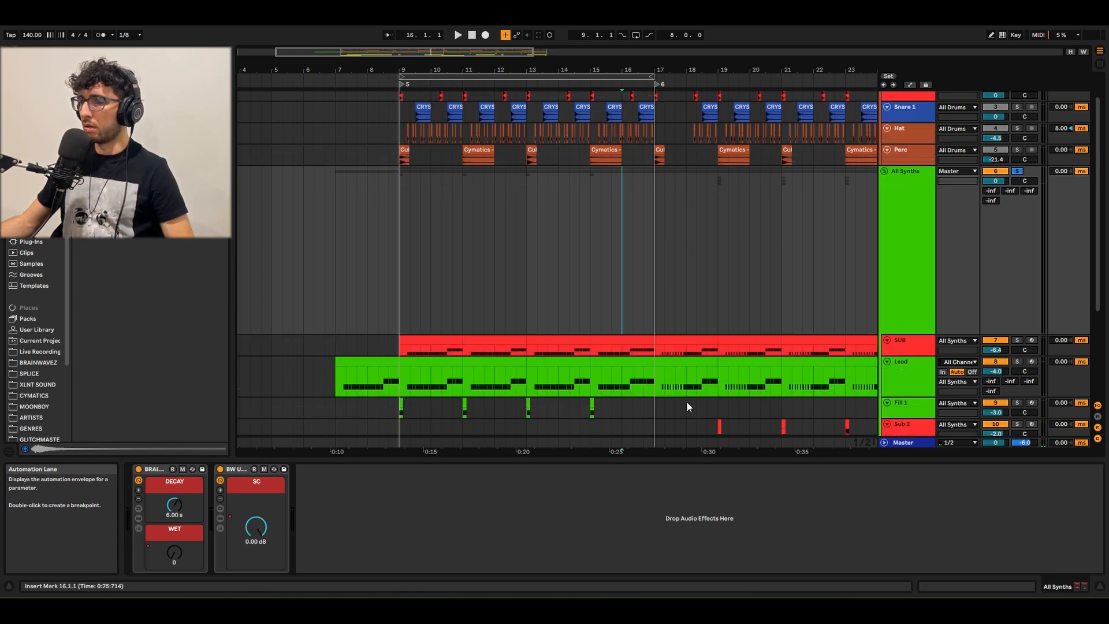
Step: Hide the automation, enlarge and solo the Fill 1 track, and play its first clip at bar 9
key("a")
left_click(463, 259)
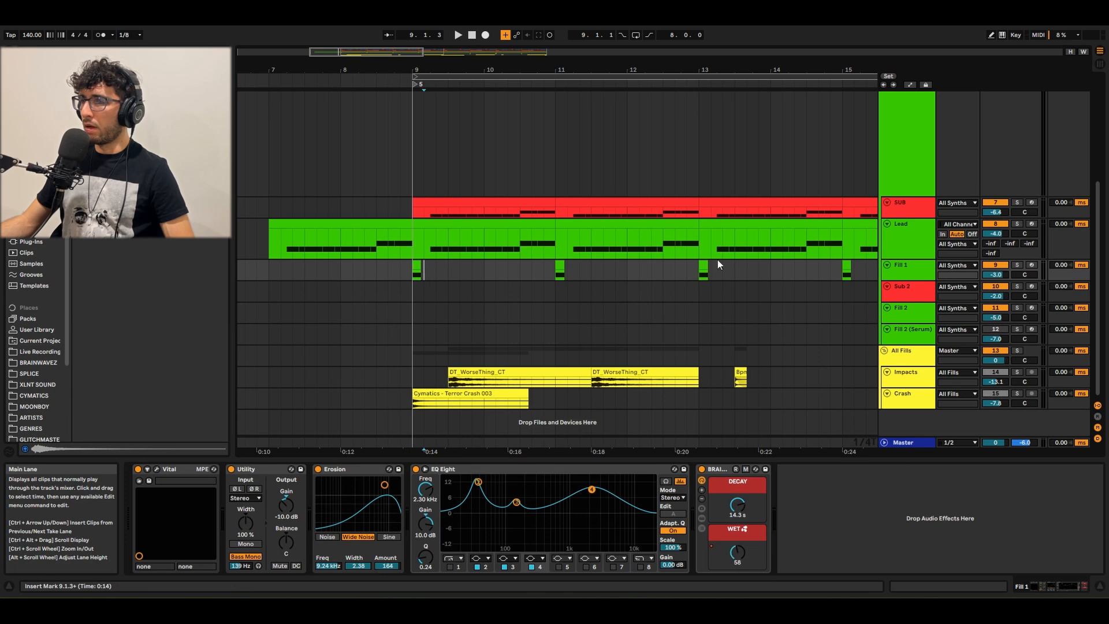
left_click(909, 272)
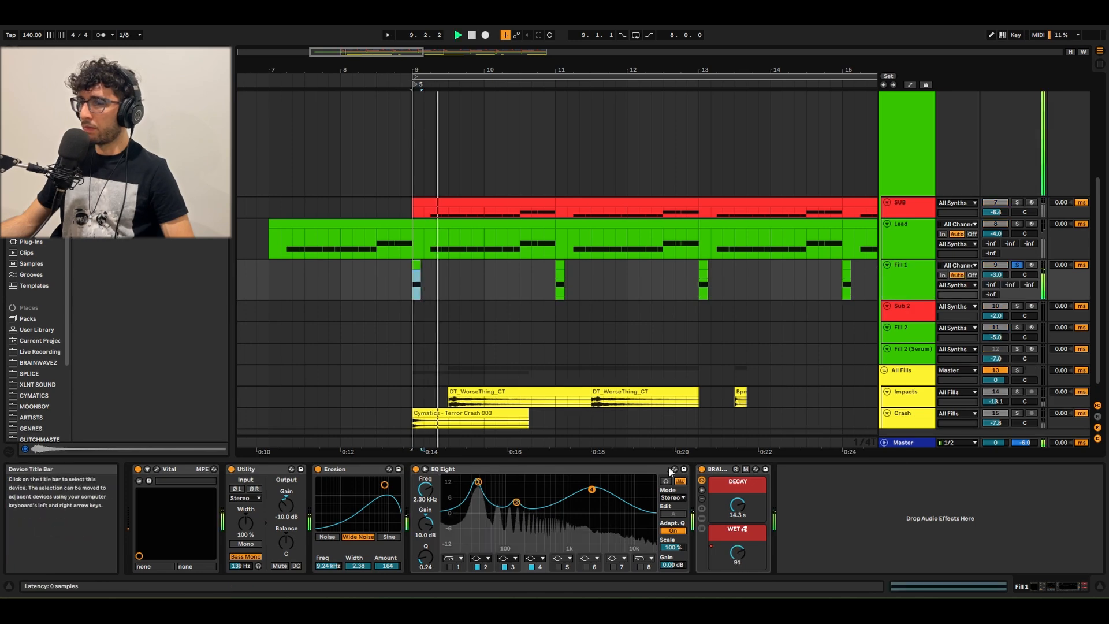
key("space")
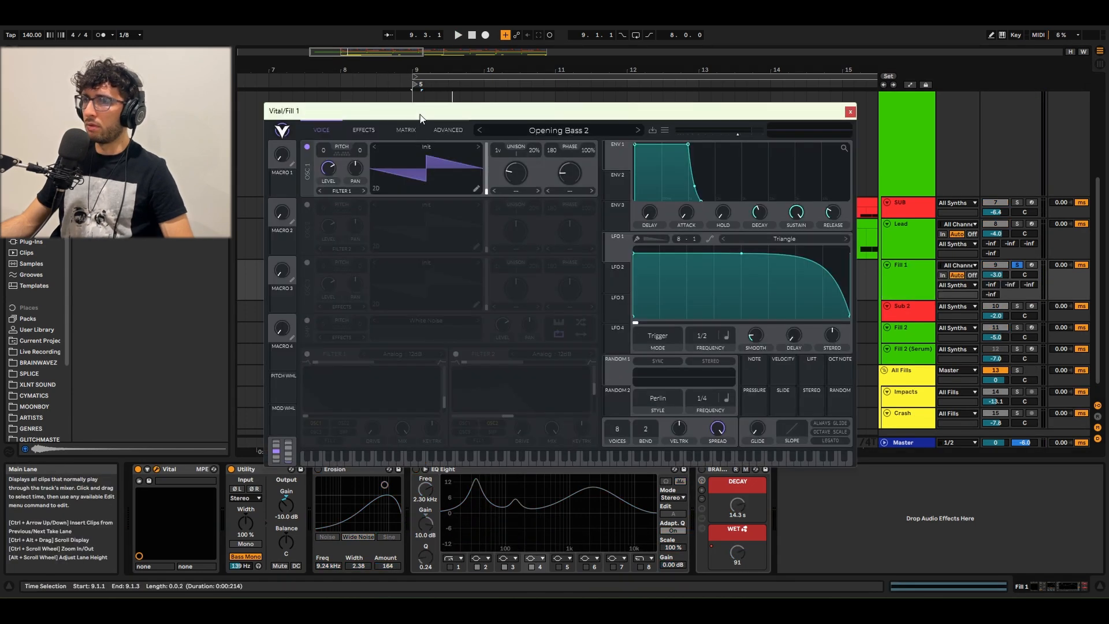
Step: In the Fill 1 Vital effects, move the Compressor to the start of the chain and the Distortion directly after it
left_click_drag(418, 116, 469, 99)
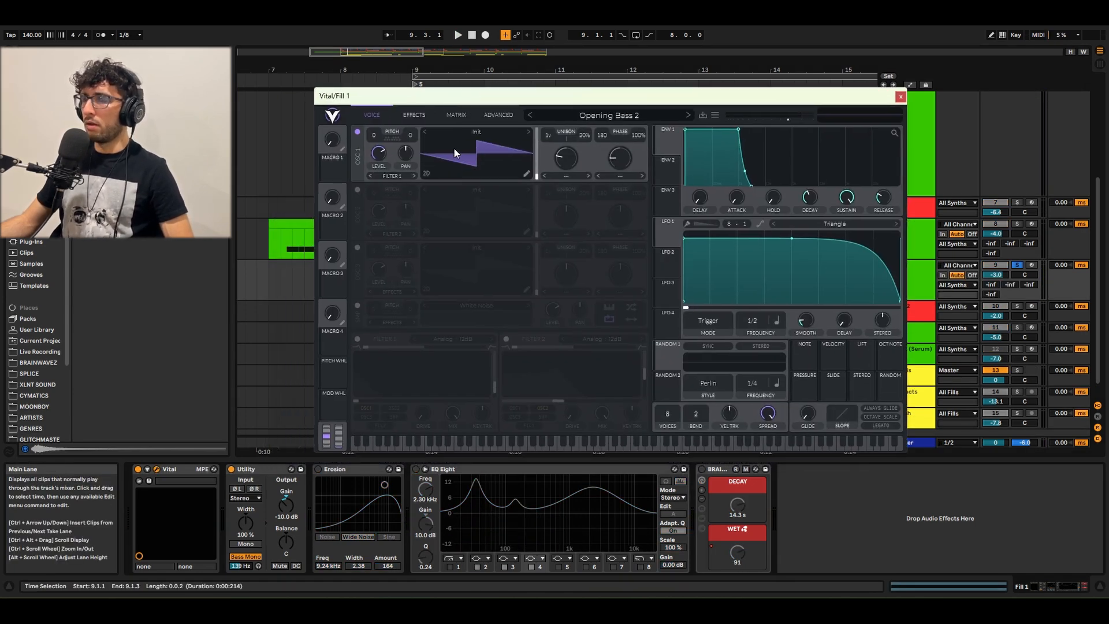
left_click(414, 115)
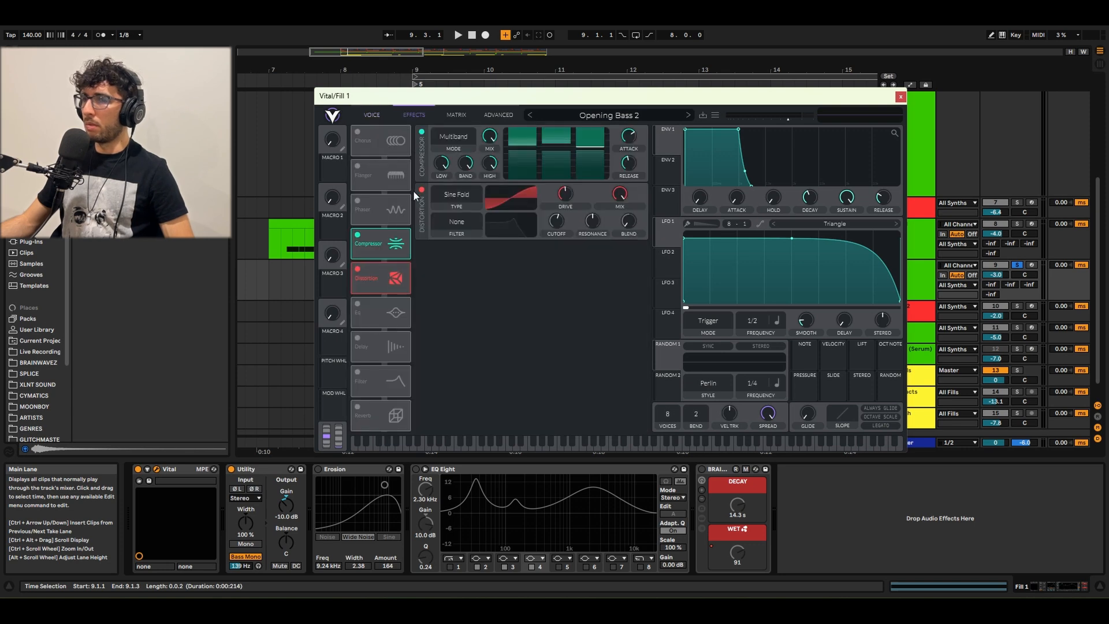
left_click_drag(382, 234, 382, 139)
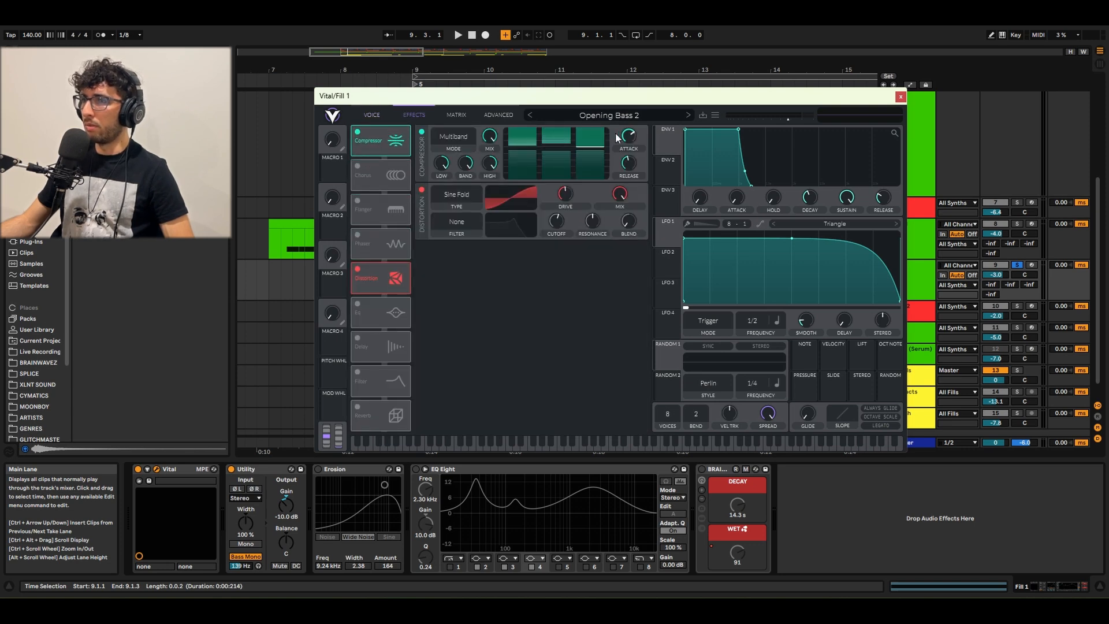
left_click_drag(412, 281, 394, 167)
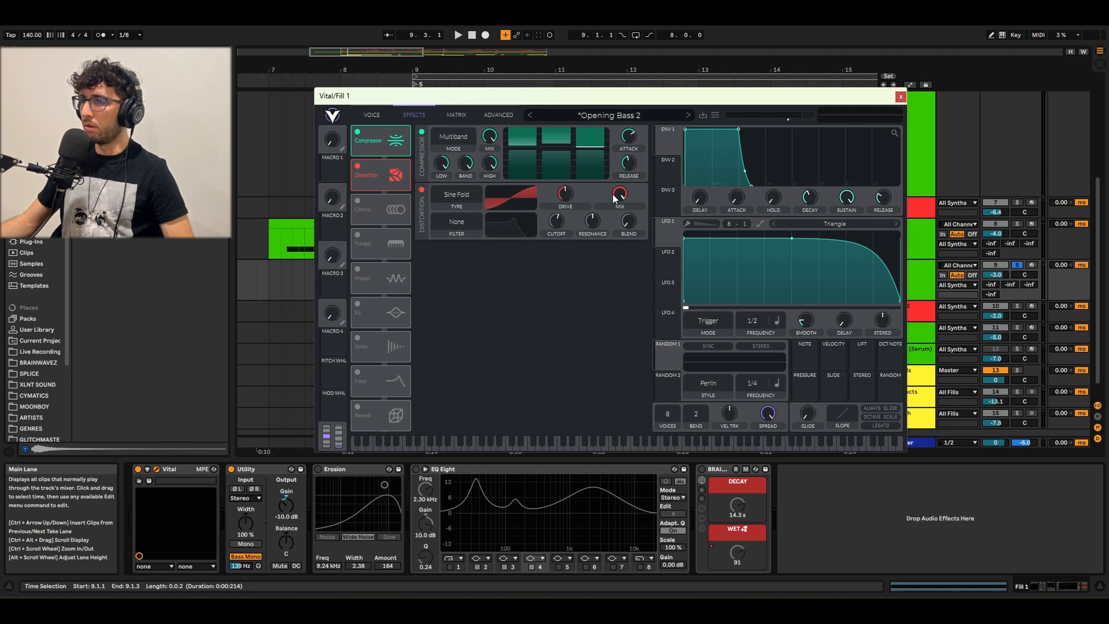
Step: Play the Fill 1 sound with the rearranged Vital effects, stop playback and close the synth window
key("space")
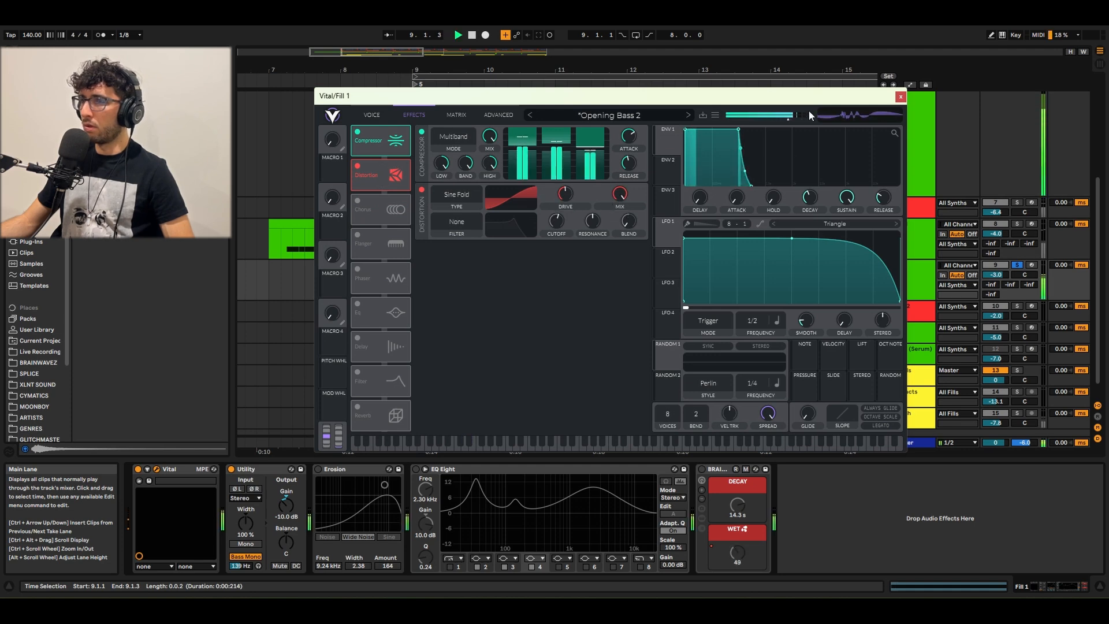
key("space")
left_click(390, 115)
key("space")
key("space")
left_click(901, 97)
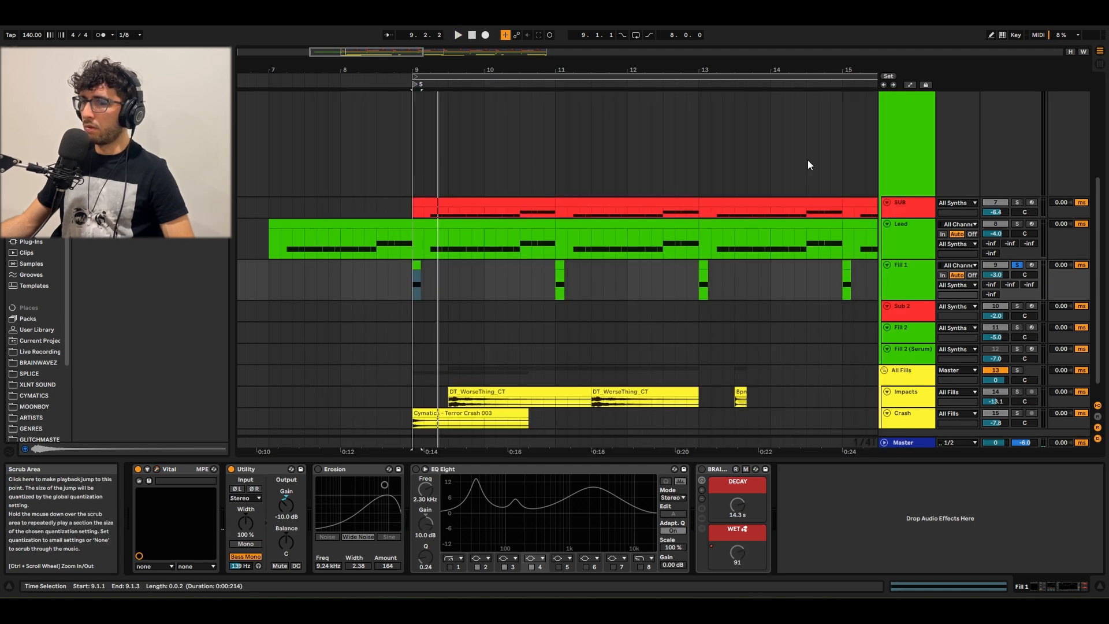
Step: Collapse the Fill 1 track's Utility, turn on its EQ Eight and play the fill through Erosion and the EQ
key("space")
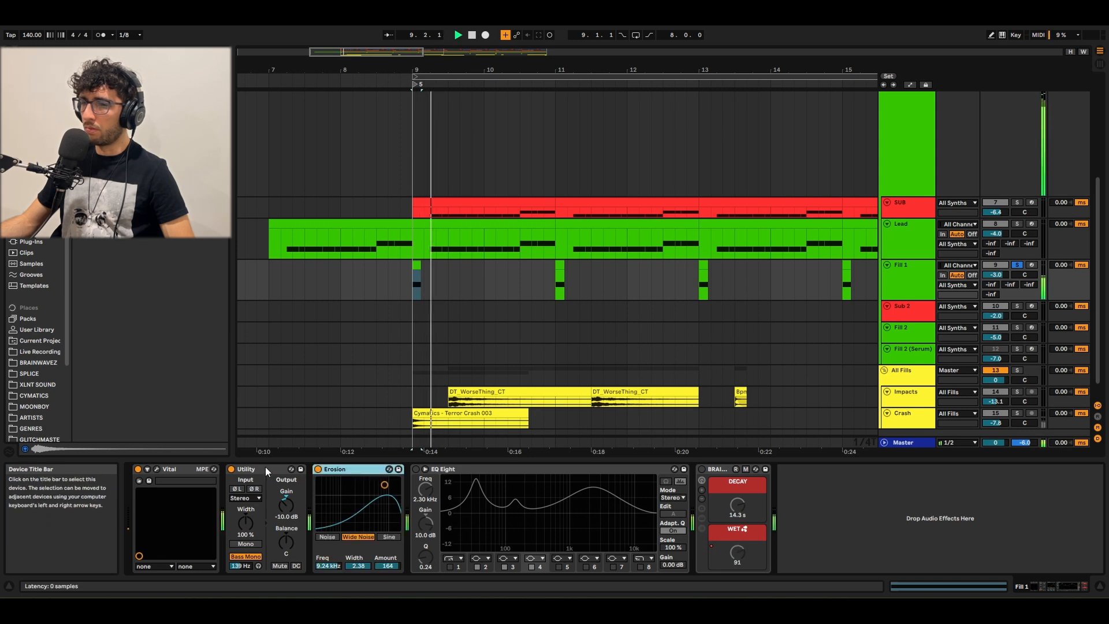
double_click(262, 468)
key("space")
key("space")
left_click(347, 469)
key("space")
left_click(409, 482)
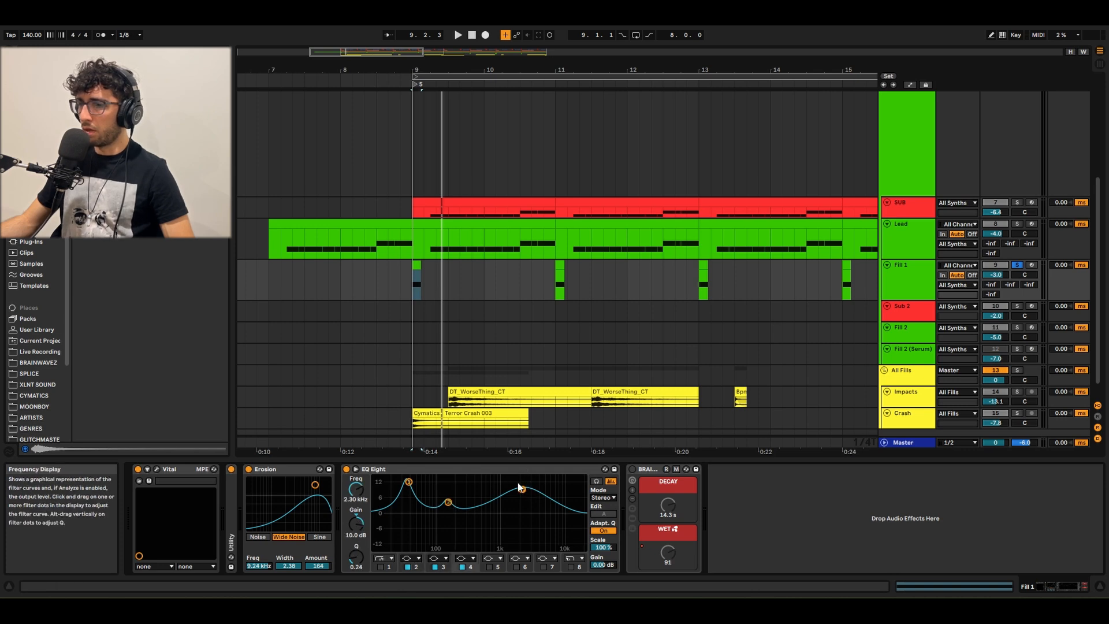
key("space")
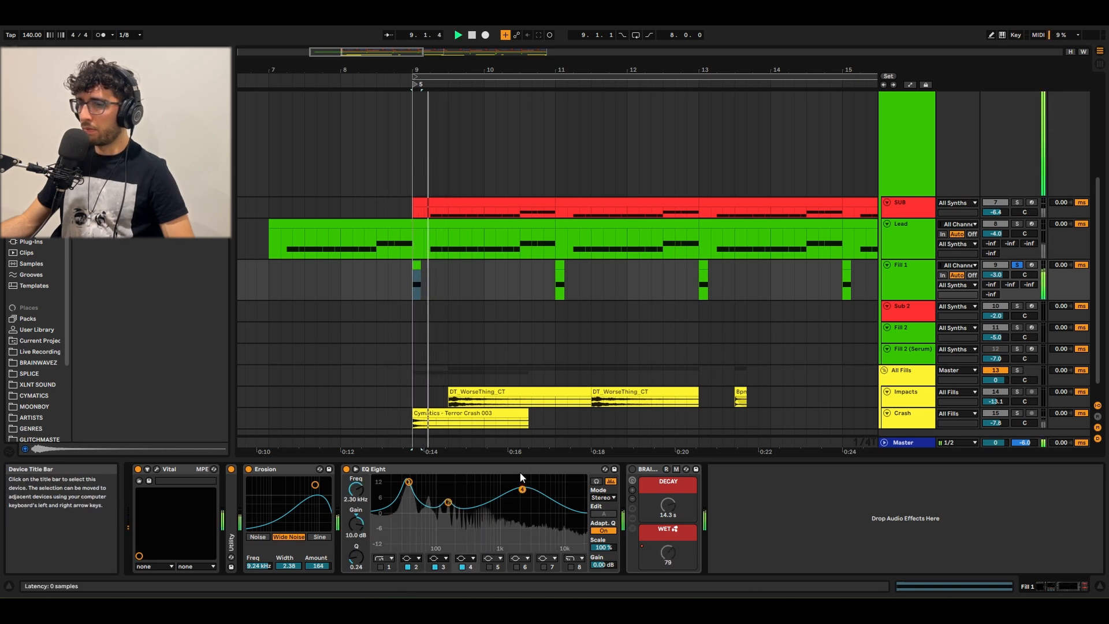
Step: Show the automation of the Fill 1 track's WET macro, examine its curves and hide the automation again
left_click(666, 555)
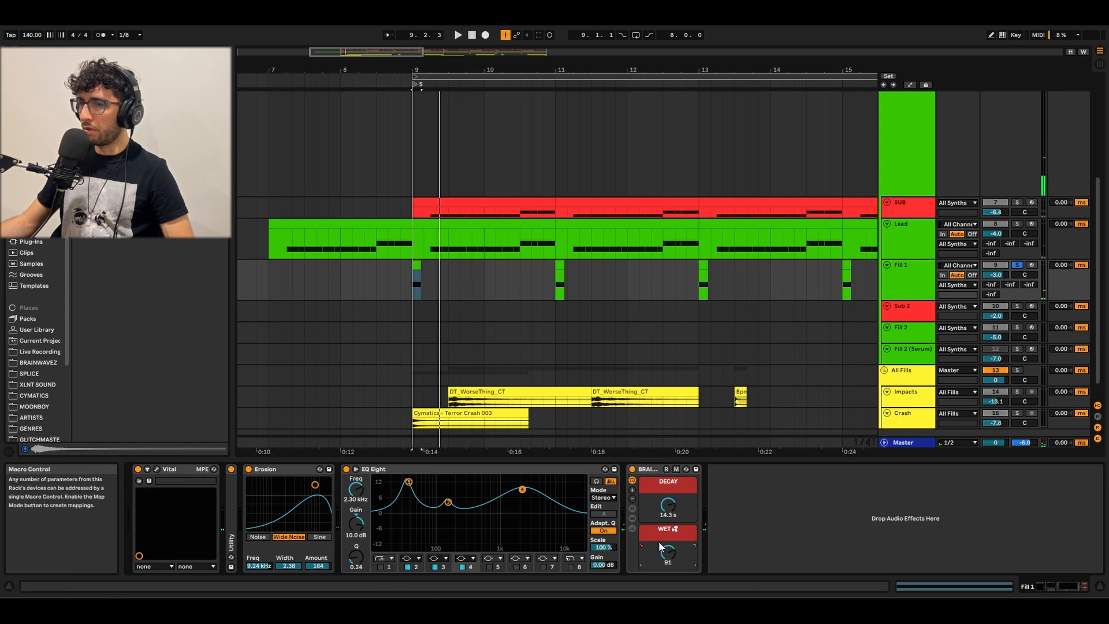
key("a")
key("space")
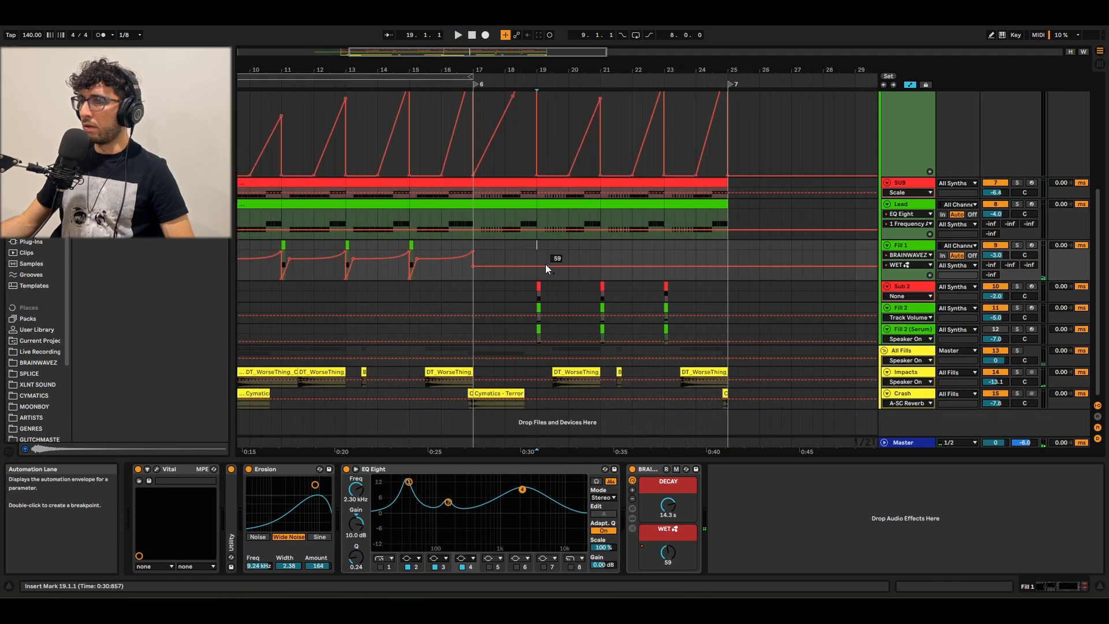
key("a")
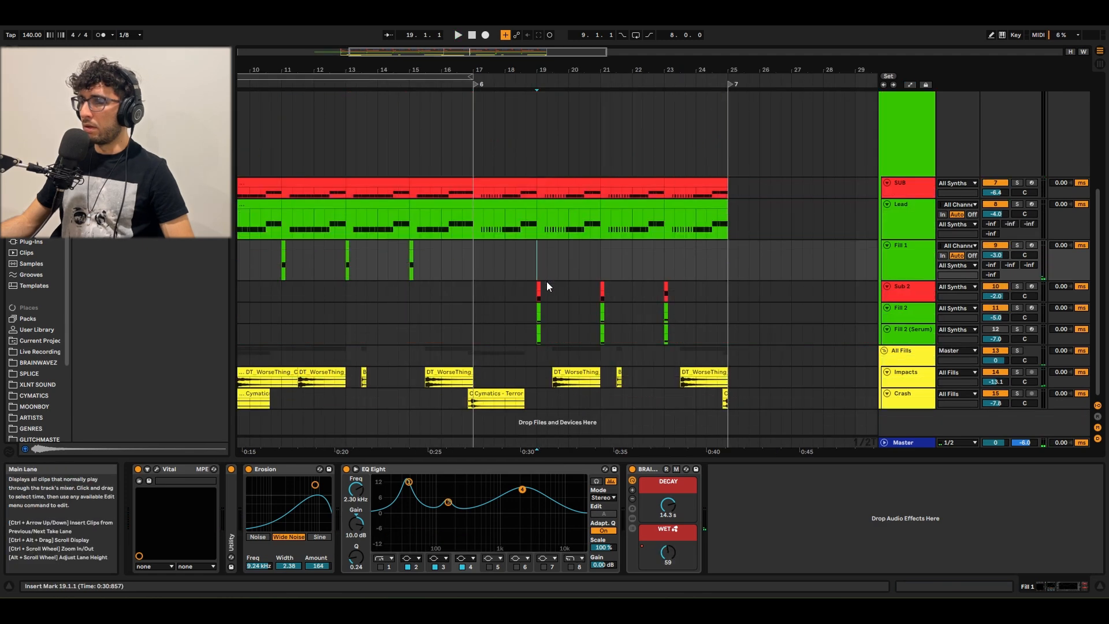
Step: Solo the Fill 2 track, select its first clip at bar 19 and play it with the track's devices displayed
scroll(547, 277, "up", 3)
left_click(514, 311)
left_click(521, 311)
left_click(525, 310)
key("space")
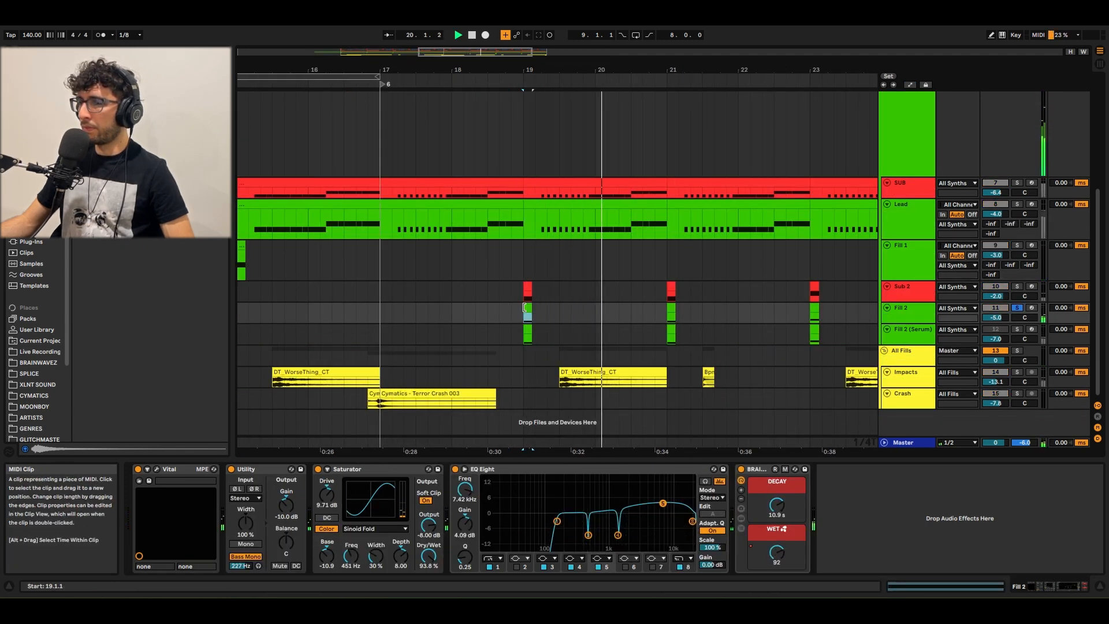
key("space")
scroll(519, 316, "down", 3)
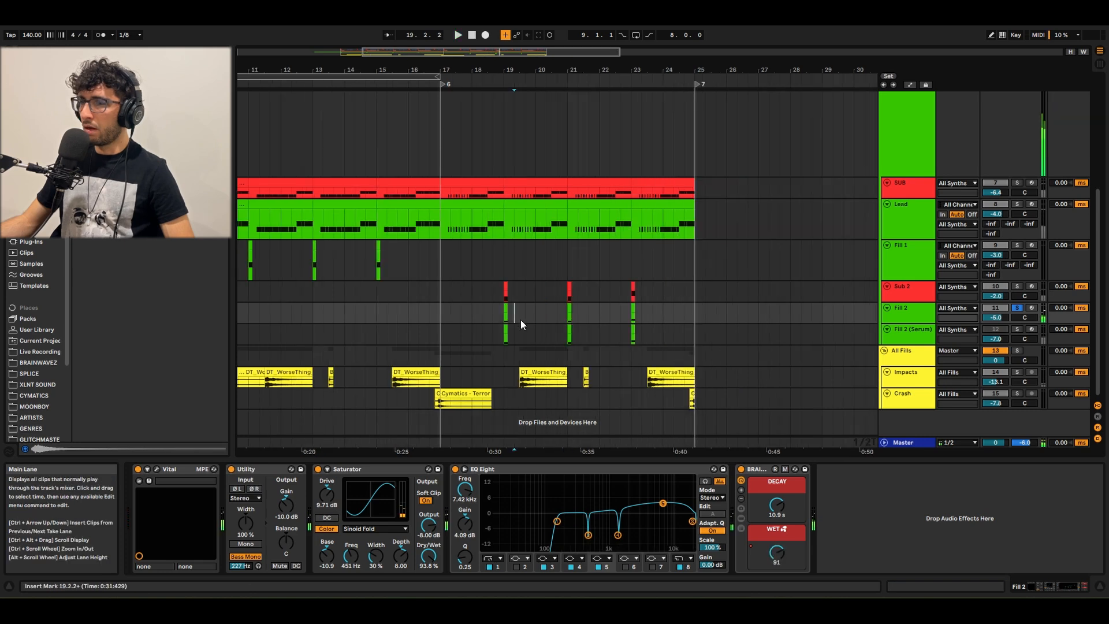
Step: Switch the solo from Fill 2 to Fill 2 (Serum), display its devices and select the Lead clip at bar 17
scroll(508, 323, "up", 3)
left_click(499, 333)
left_click(914, 337)
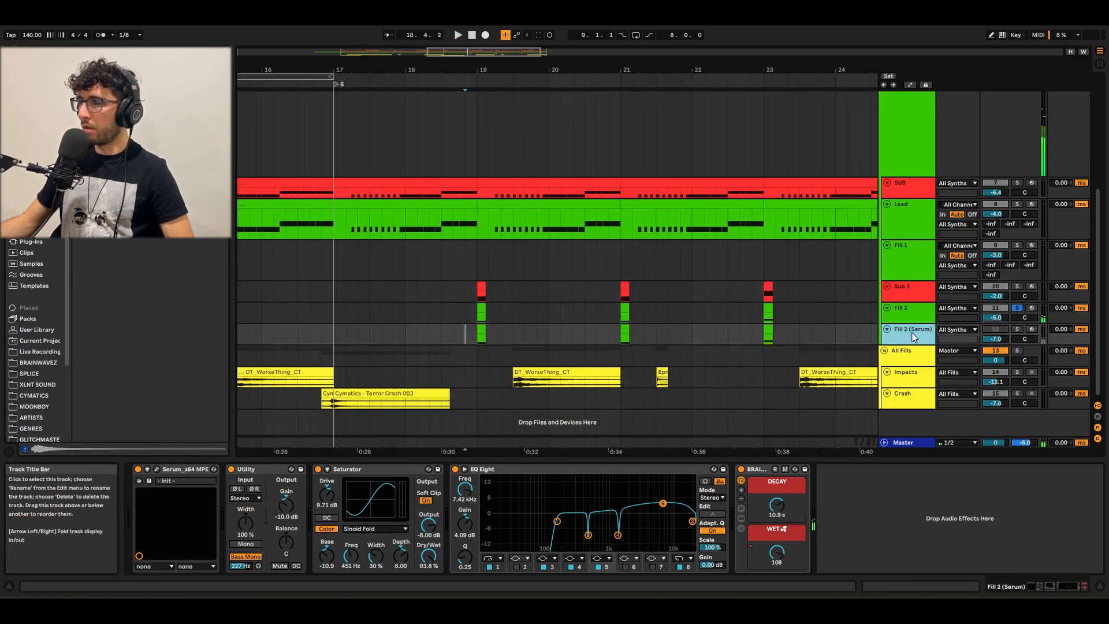
left_click(484, 328)
scroll(498, 322, "down", 3)
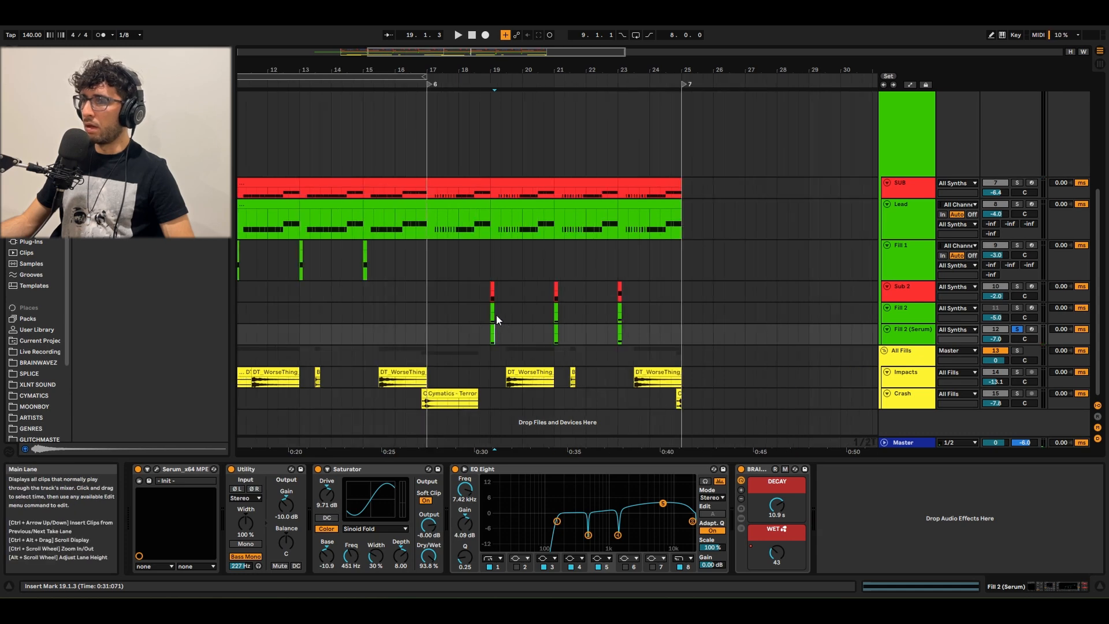
scroll(394, 289, "up", 3)
left_click(457, 277)
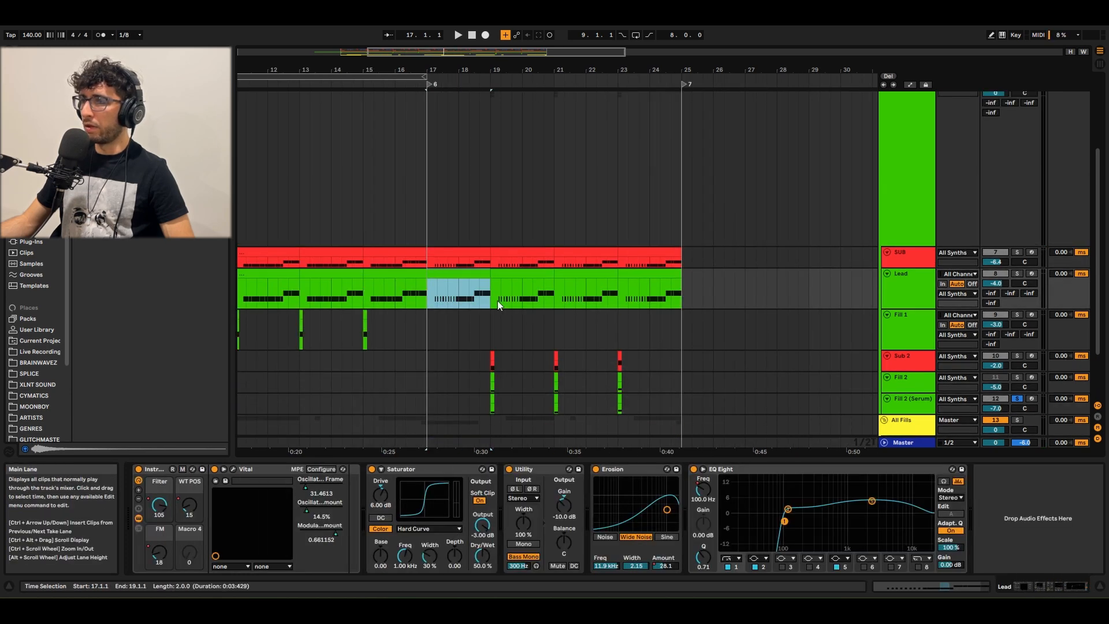
Step: Select the first Fill 2 (Serum) clip at bar 19 and play it with that track soloed
scroll(410, 309, "down", 3)
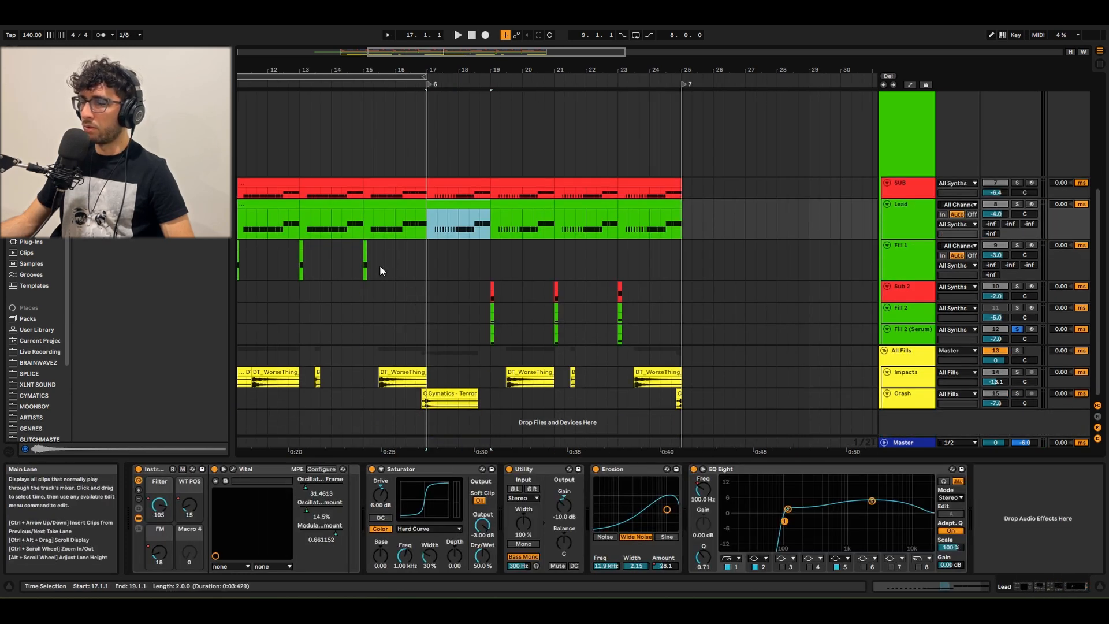
left_click(415, 249)
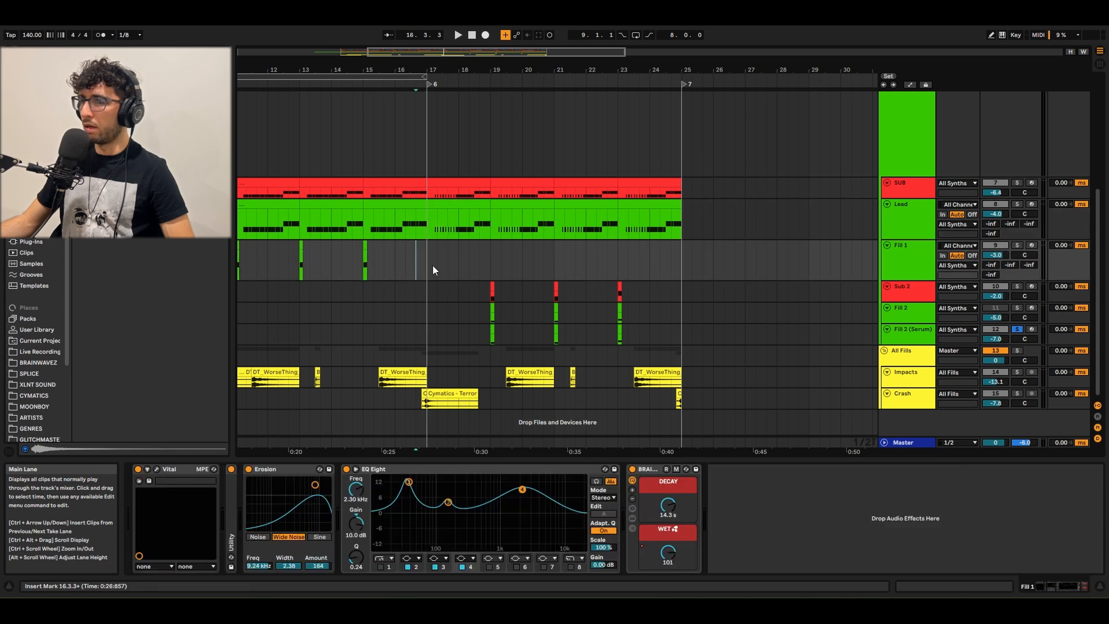
left_click(480, 255)
scroll(485, 258, "up", 5)
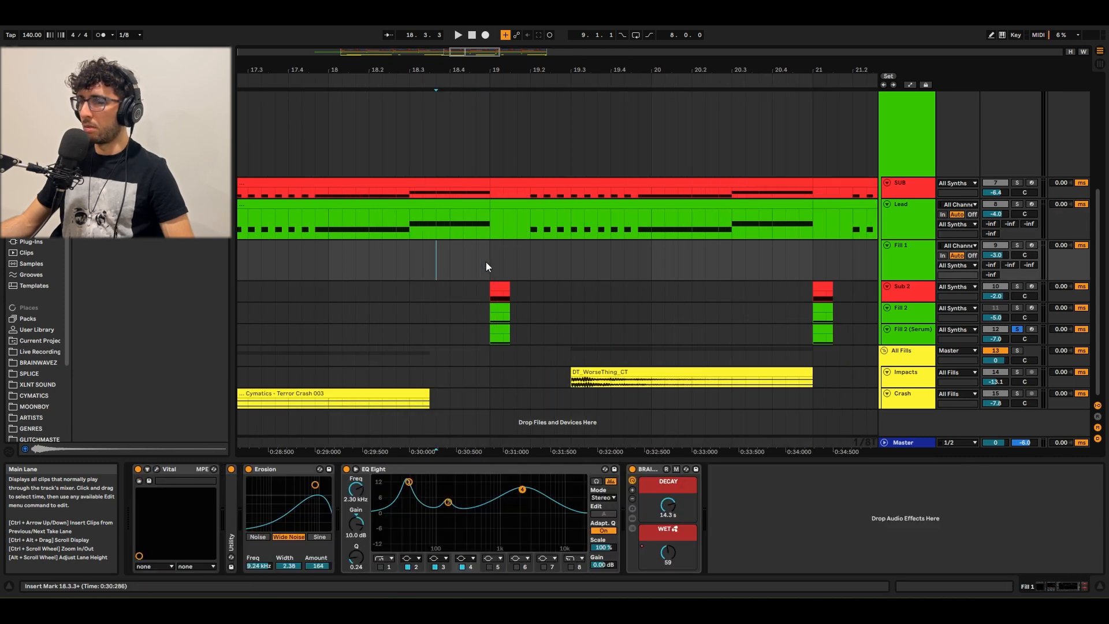
left_click(498, 335)
left_click(495, 307)
left_click(495, 327)
left_click(910, 329)
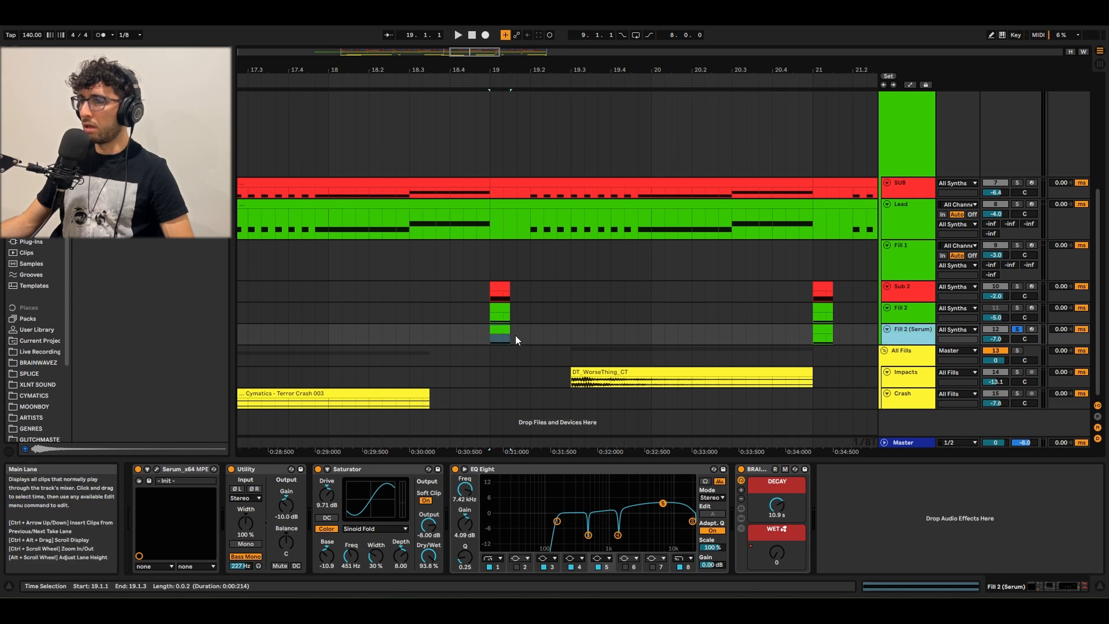
left_click(497, 330)
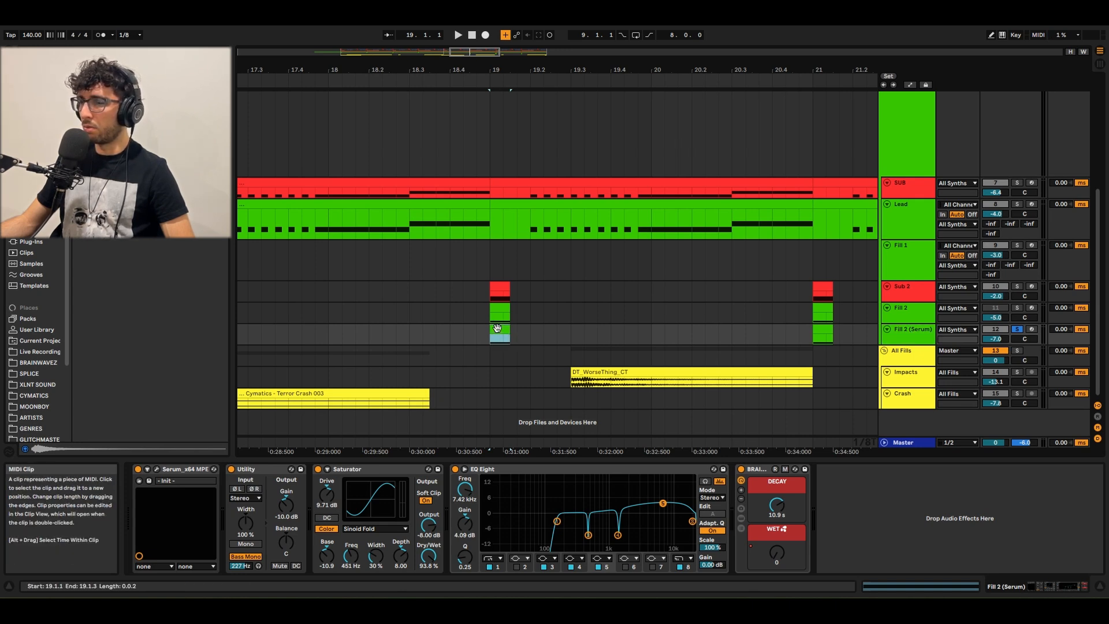
key("space")
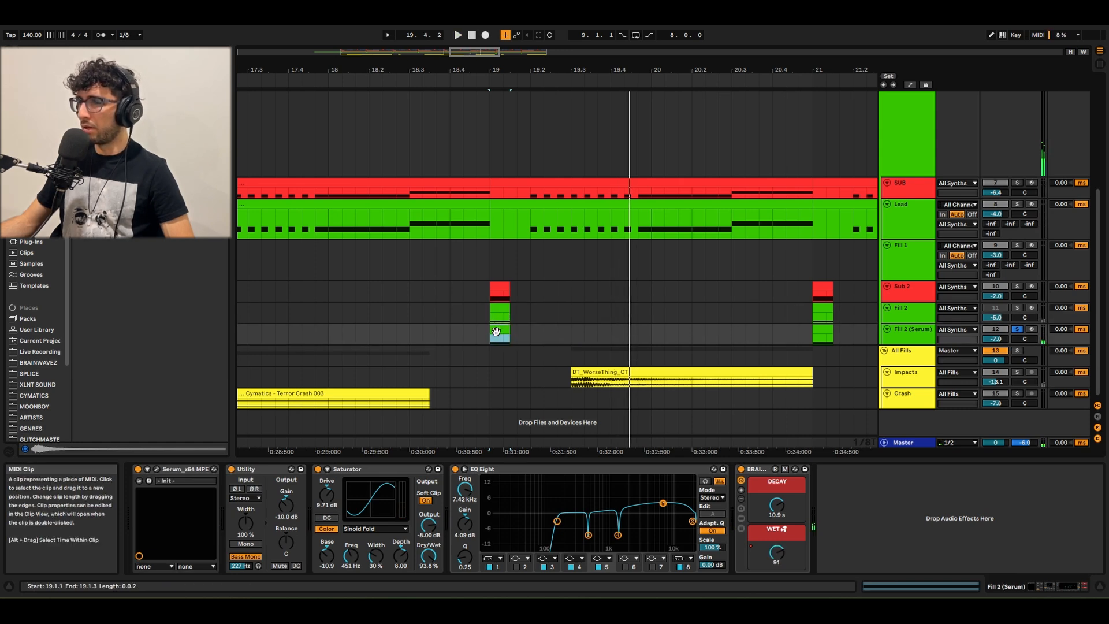
Step: Switch the solo to Fill 2 and play its clip at bar 19 with the track's devices displayed
left_click(503, 311)
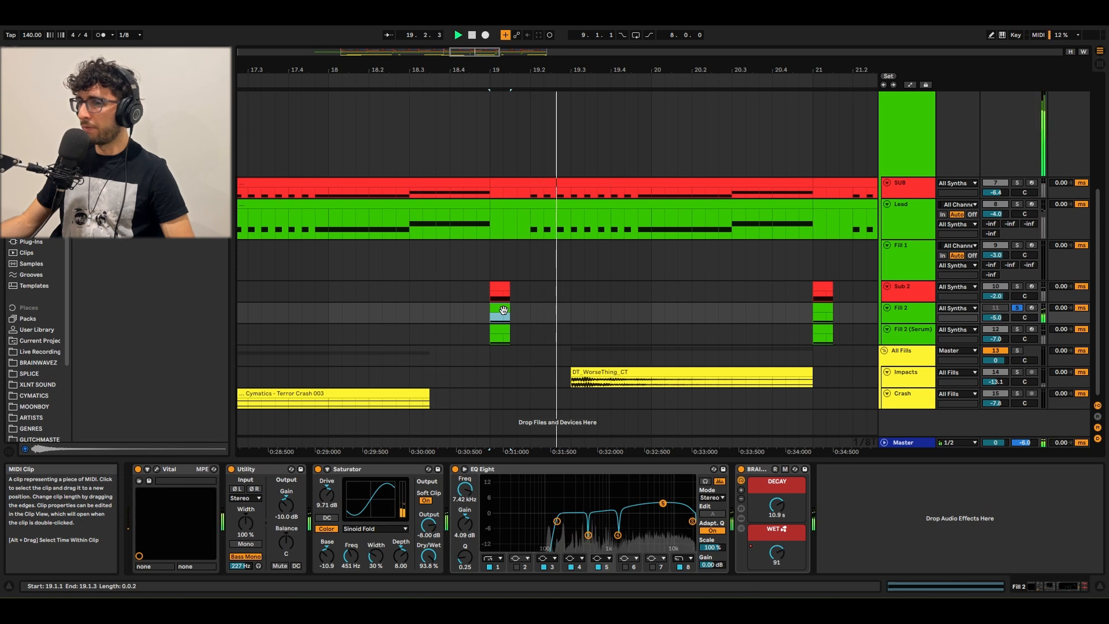
left_click(507, 327)
left_click(501, 306)
left_click(496, 317)
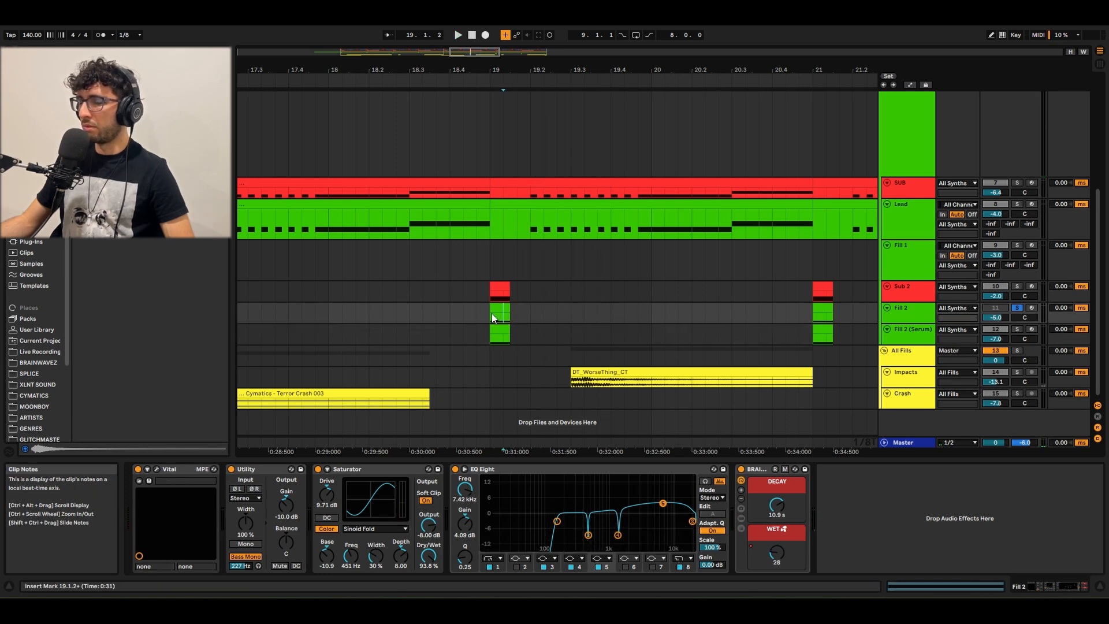
Step: Clear the solo, set the playback start to bar 19 and deactivate the Fill 2 and Fill 2 (Serum) tracks
left_click(492, 333)
scroll(491, 332, "down", 5)
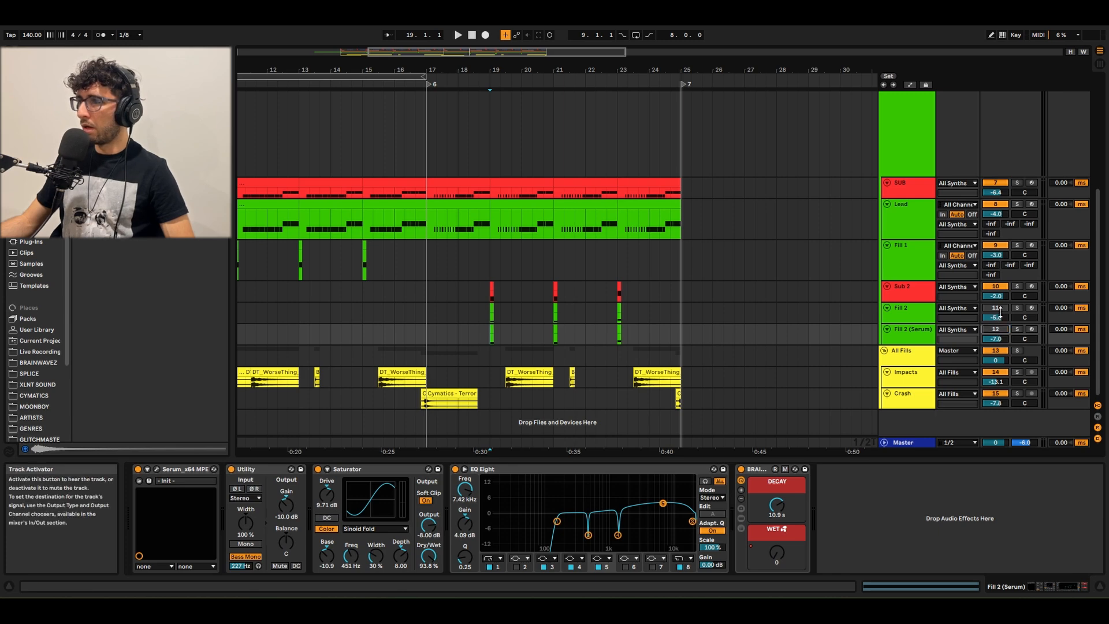
left_click(1002, 314)
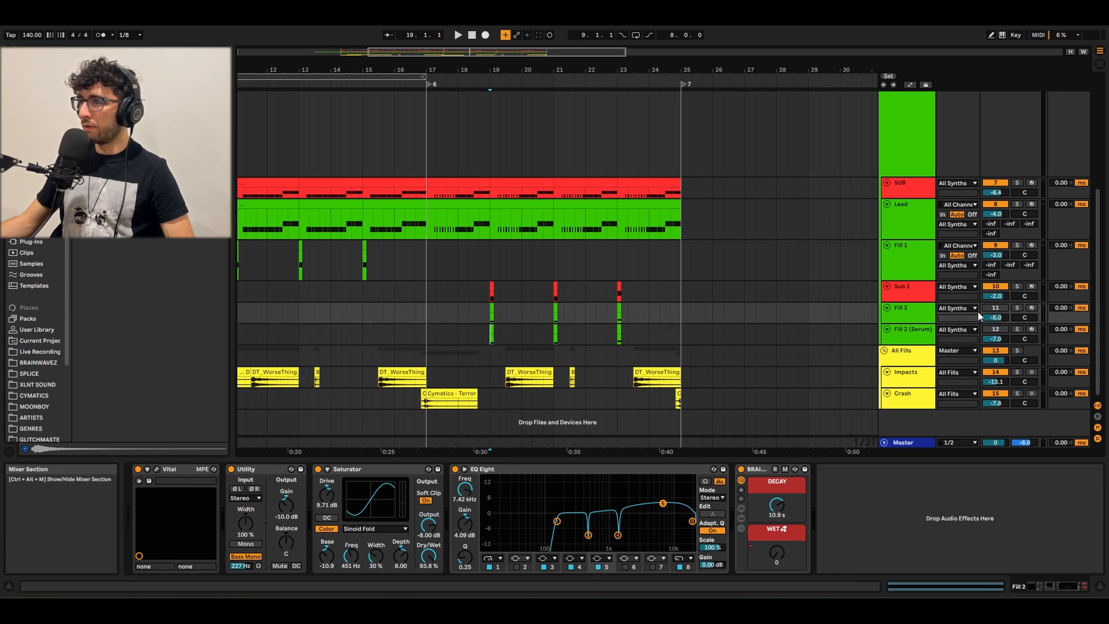
Step: Solo Fill 2 with its Saturator, EQ Eight and reverb rack bypassed, and open the track's Vital synth
left_click(895, 324)
key("ctrl+alt+p")
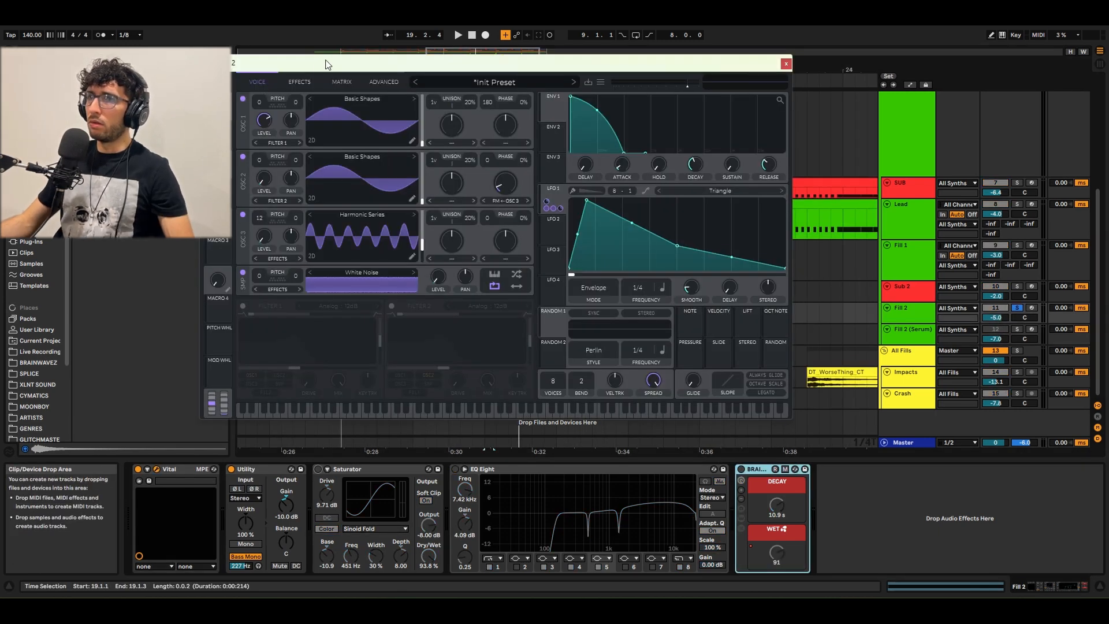
left_click_drag(328, 64, 404, 114)
Step: Turn off Vital's white noise sample and oscillator 3 and play the fill with only the two Basic Shapes oscillators
left_click(319, 320)
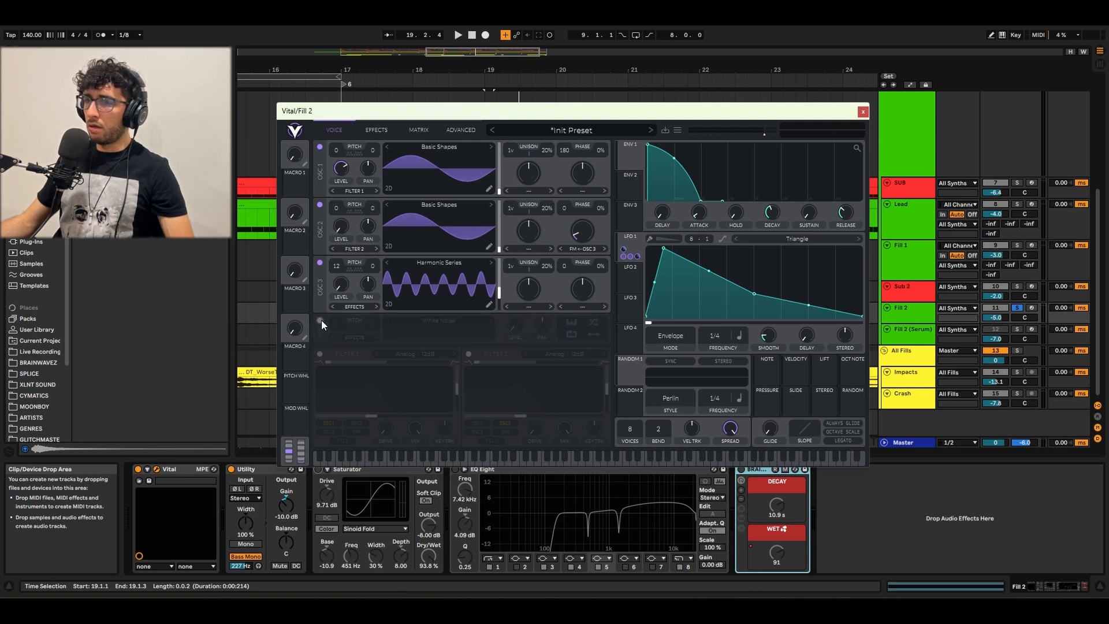
left_click(319, 262)
key("space")
key("space")
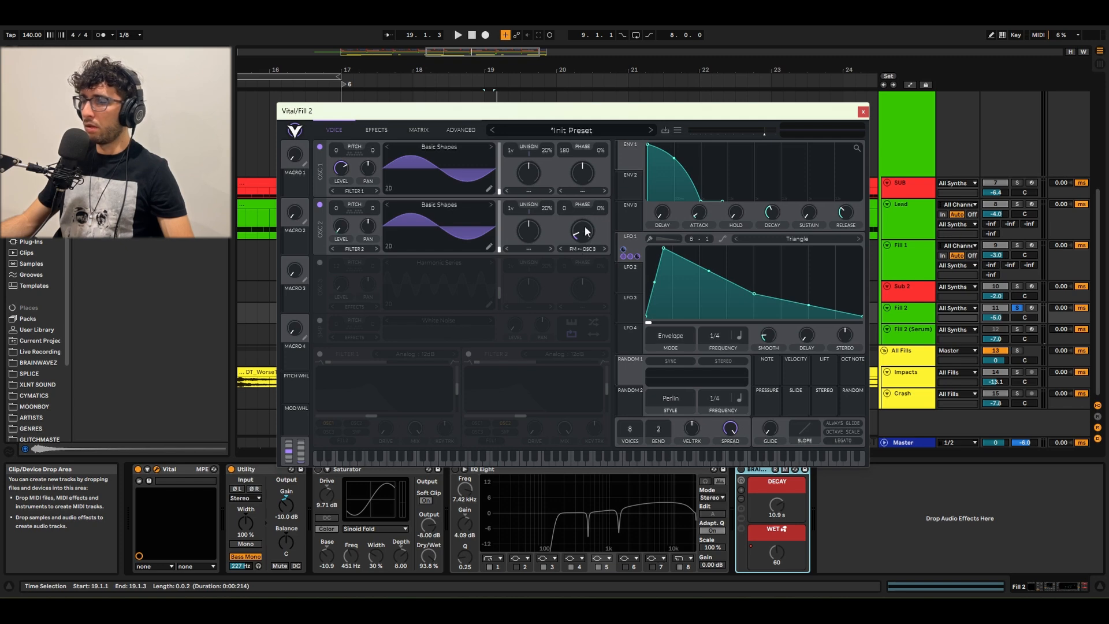
Step: Turn Vital's oscillator 3 back on and play the fill with it frequency-modulating oscillator 2
left_click(320, 263)
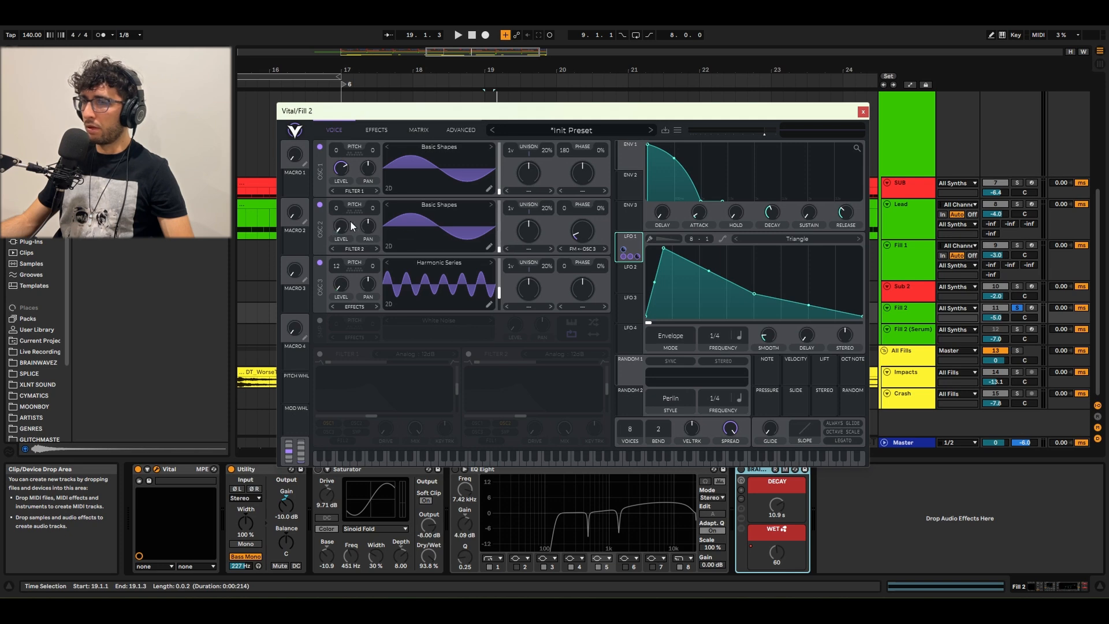
key("space")
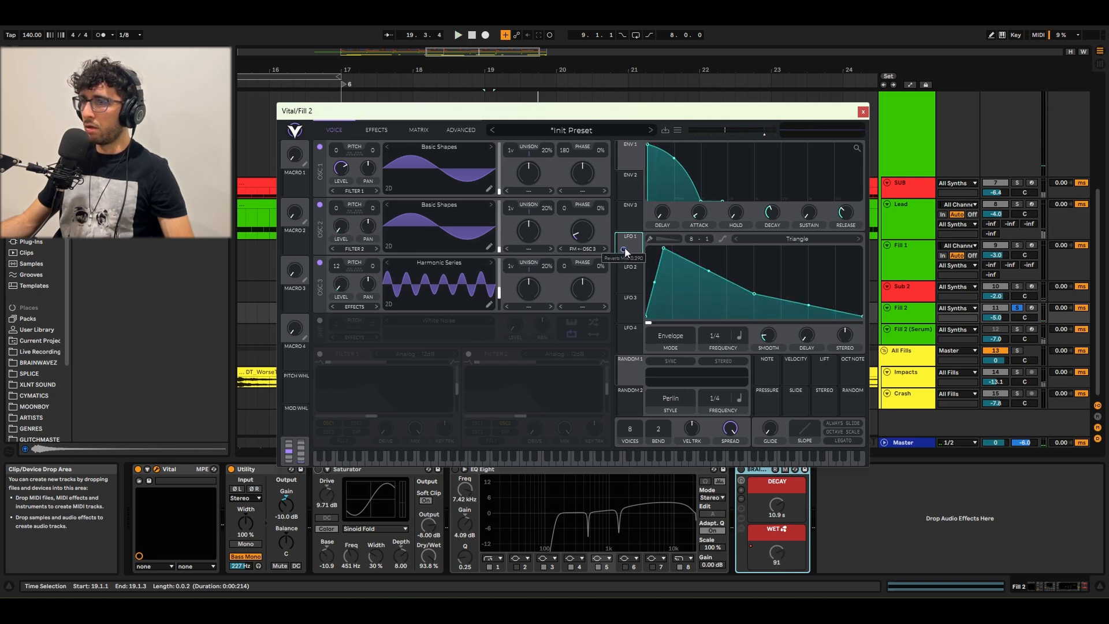
key("space")
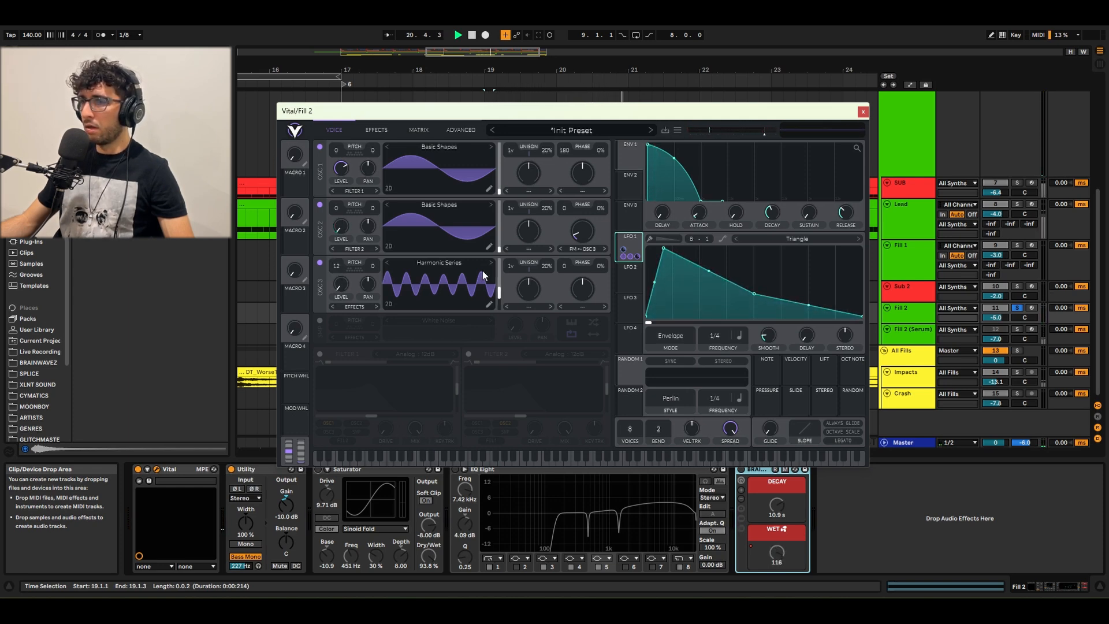
key("space")
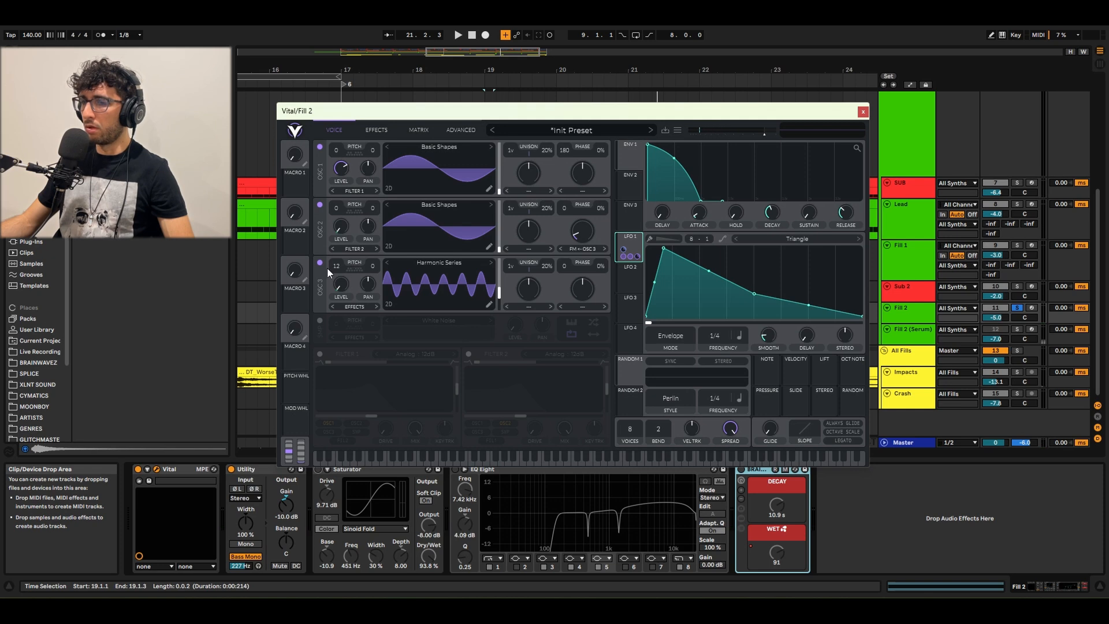
Step: Check oscillator 3's Harmonic Series wavetable frame and replay the fill several times while examining Envelope 1
mouse_move(498, 289)
left_click_drag(498, 289, 499, 290)
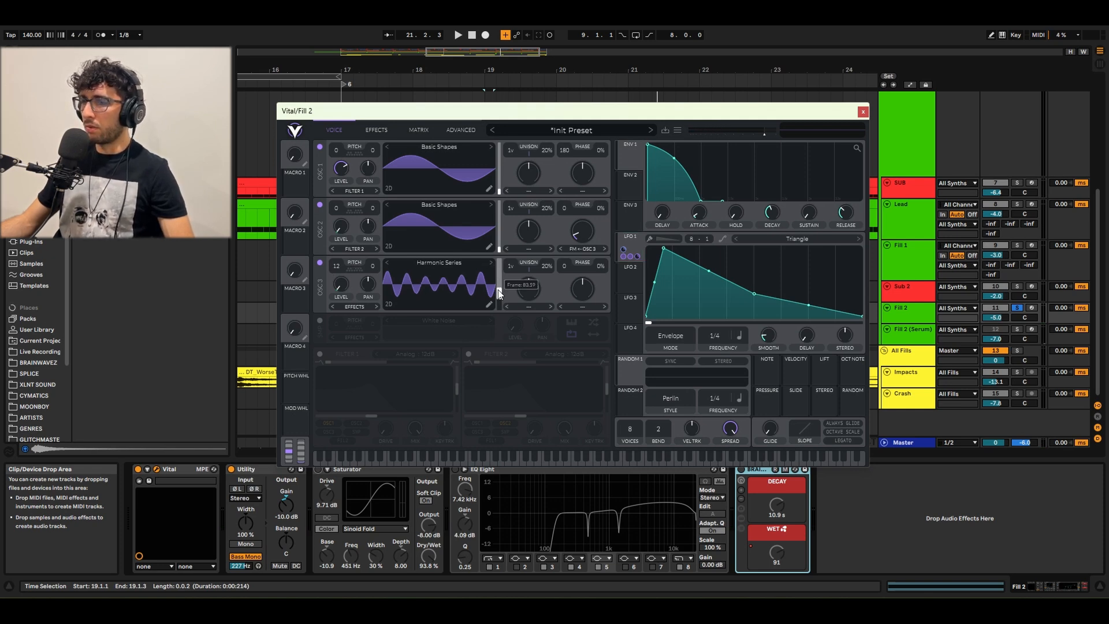
key("space")
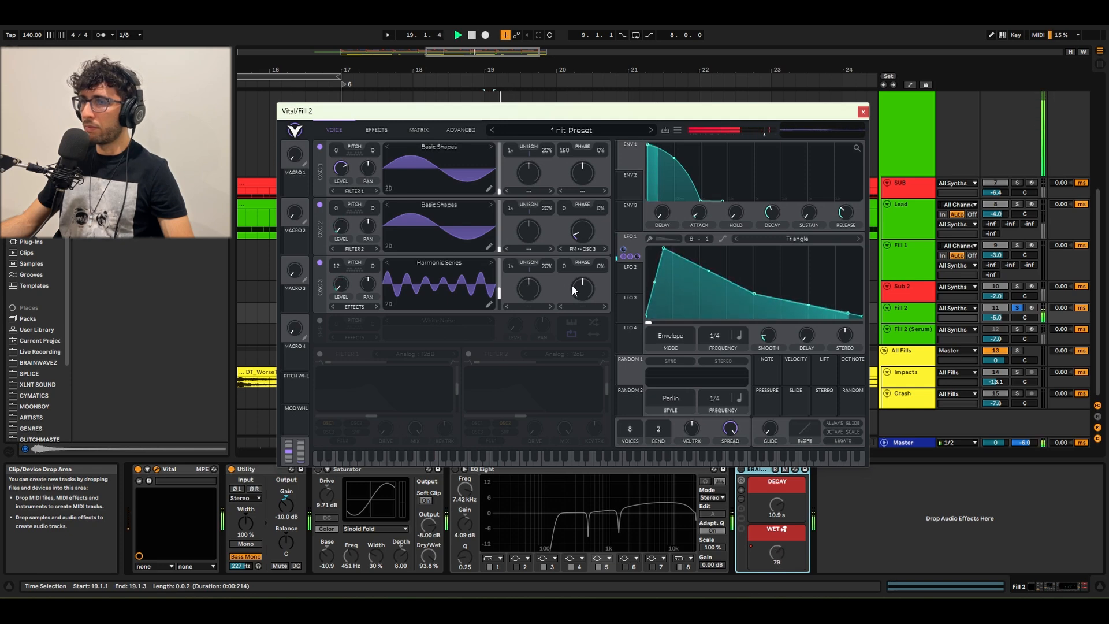
key("space")
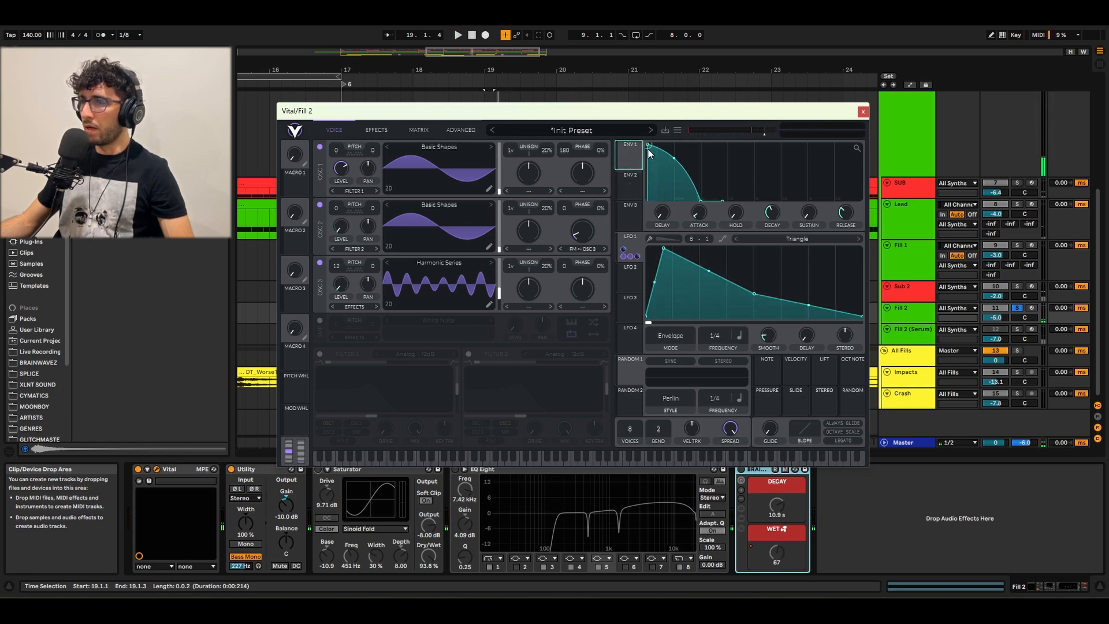
key("space")
key("space")
key("space")
key("space")
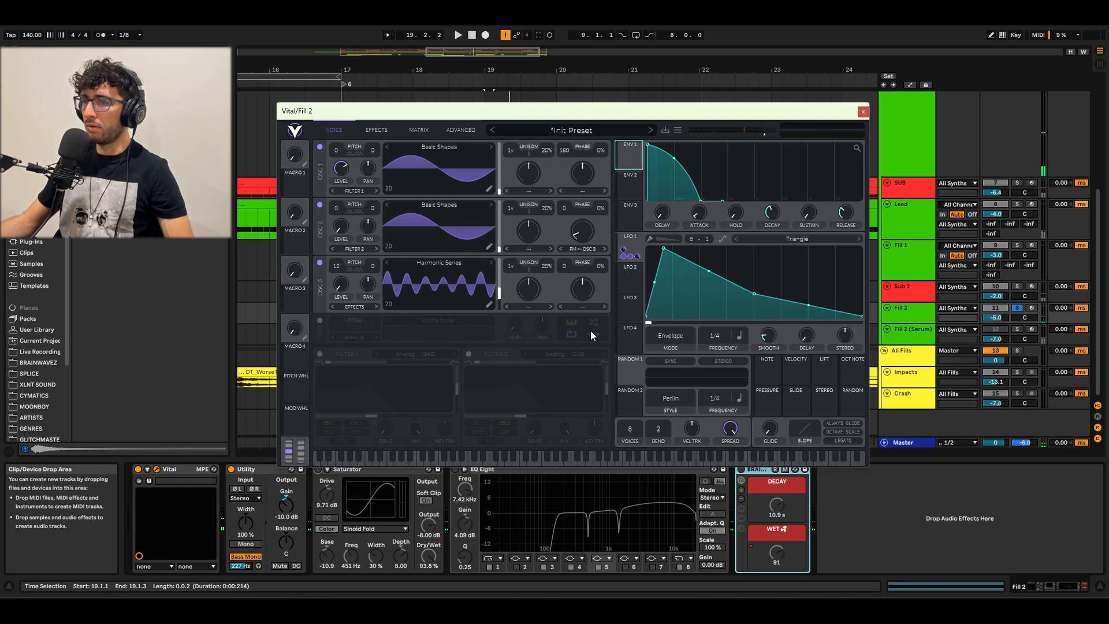
key("space")
key("space")
Step: Turn Vital's White Noise sample back on and replay the fill, checking the LFO 1 modulation on its level
left_click(317, 320)
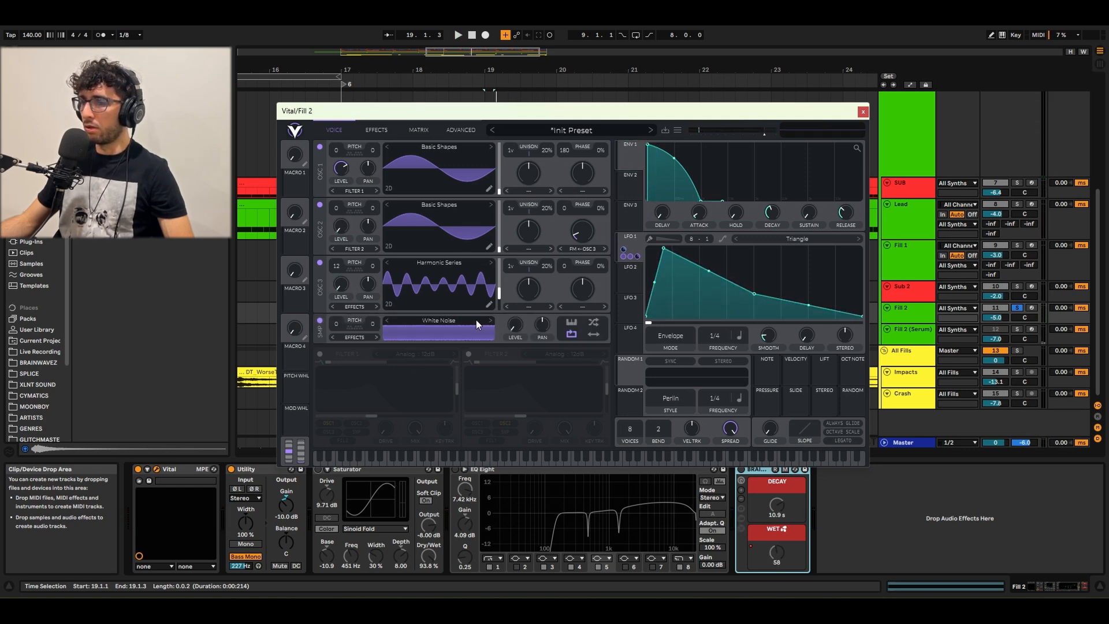
key("space")
key("space")
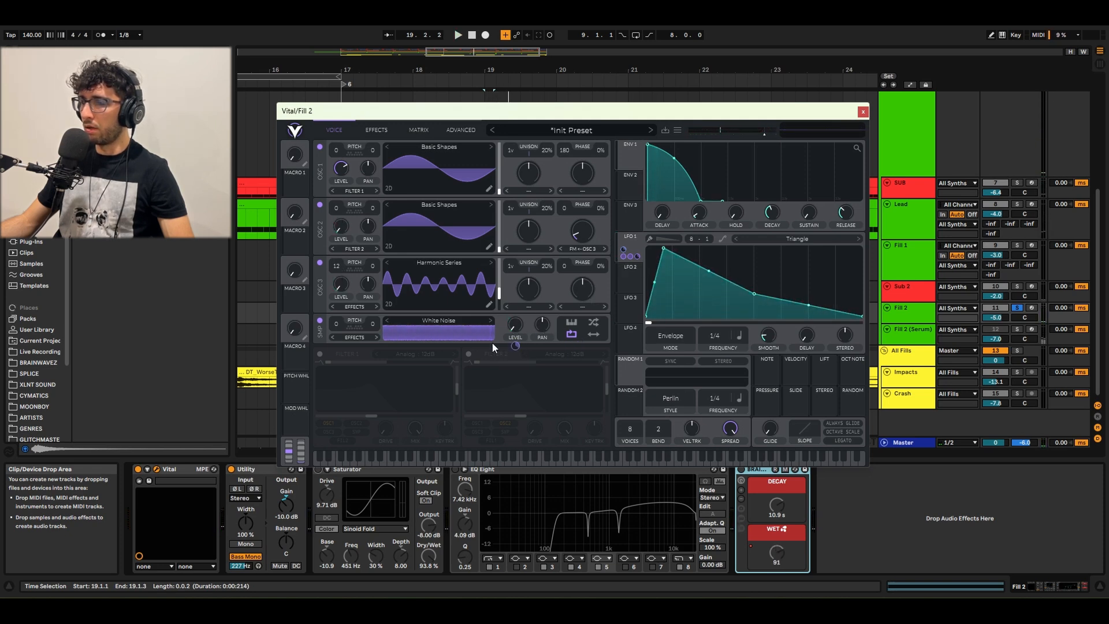
key("space")
key("space")
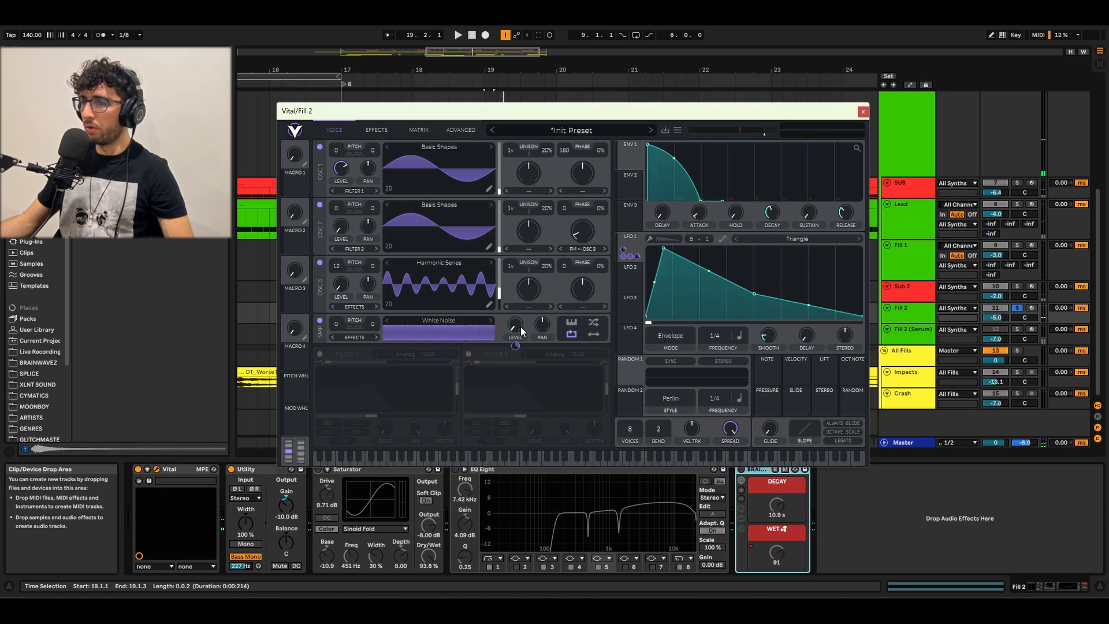
key("space")
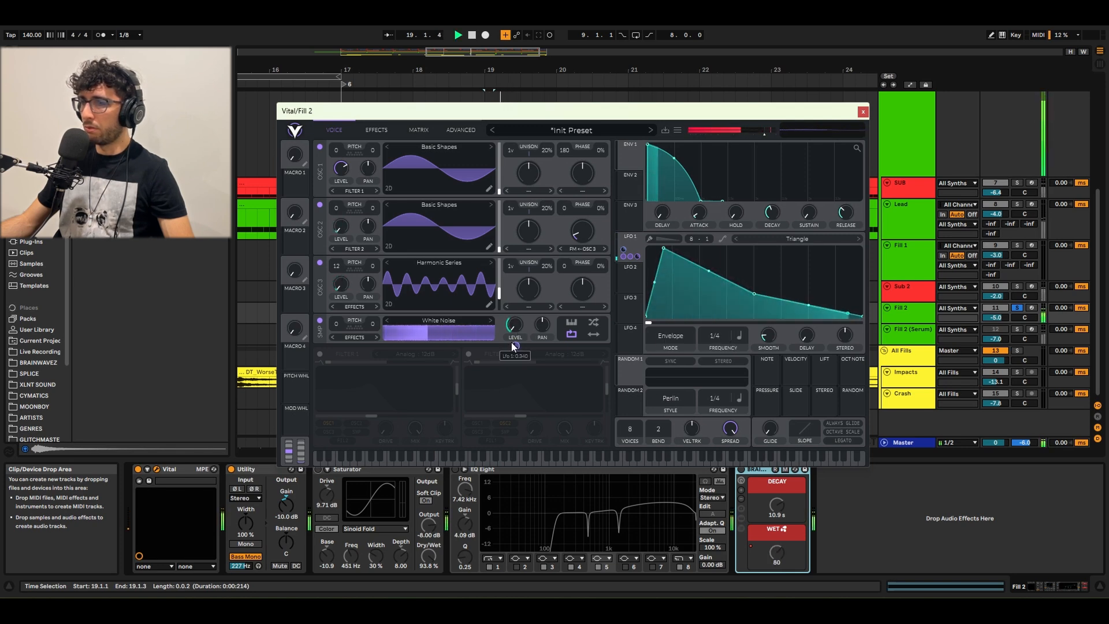
key("space")
Step: Show Vital's effects, turn on the Chorus and the Soft Clip Distortion and play the fill through them
left_click(376, 129)
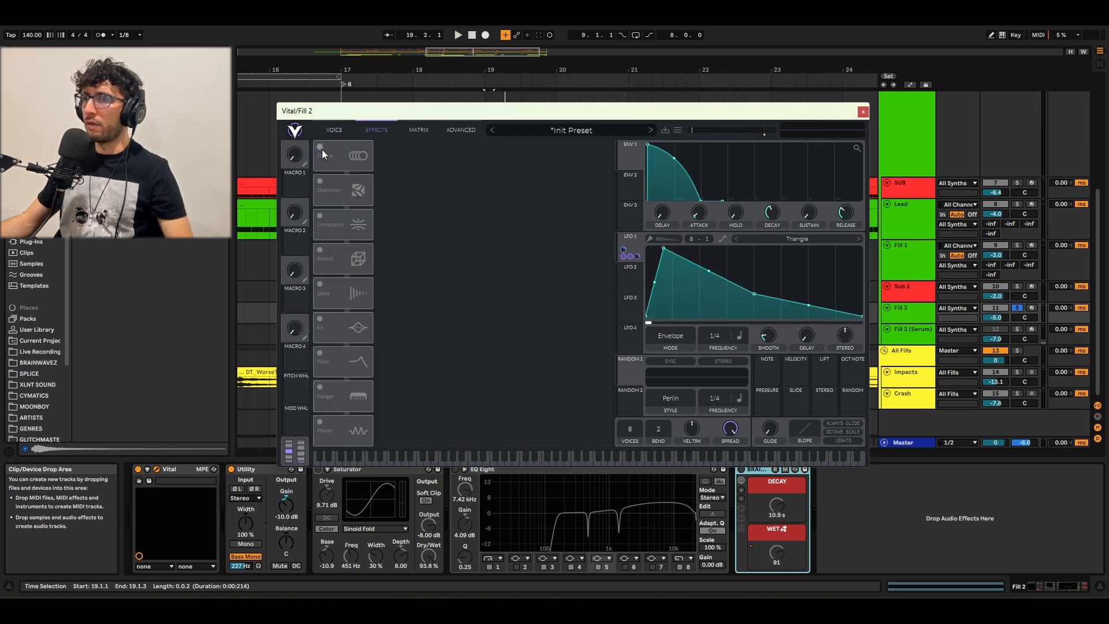
left_click(322, 150)
key("space")
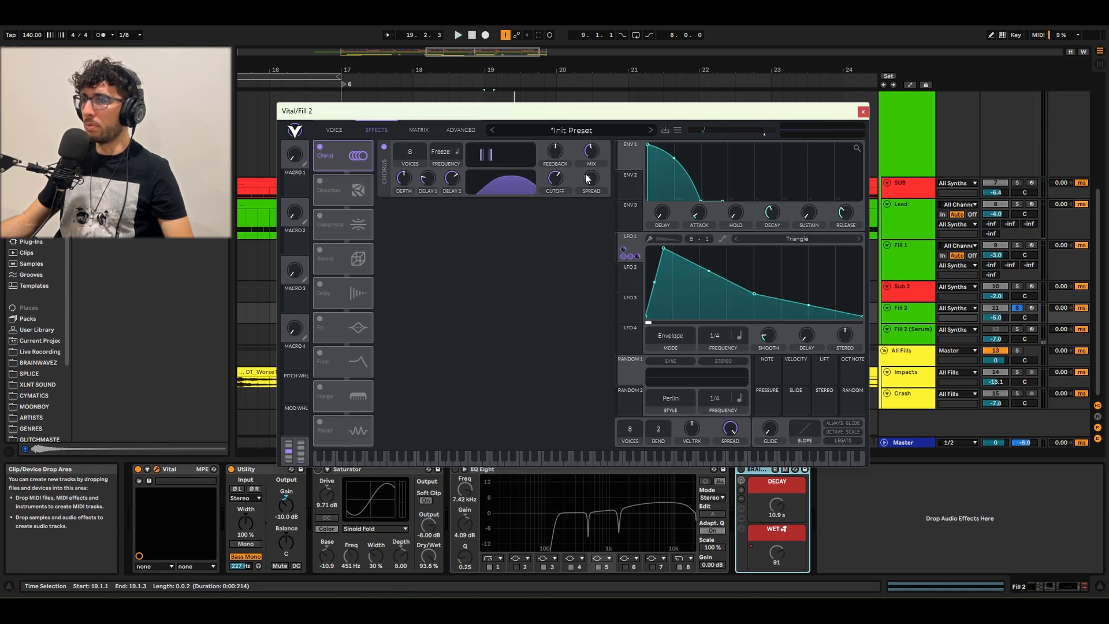
left_click(321, 180)
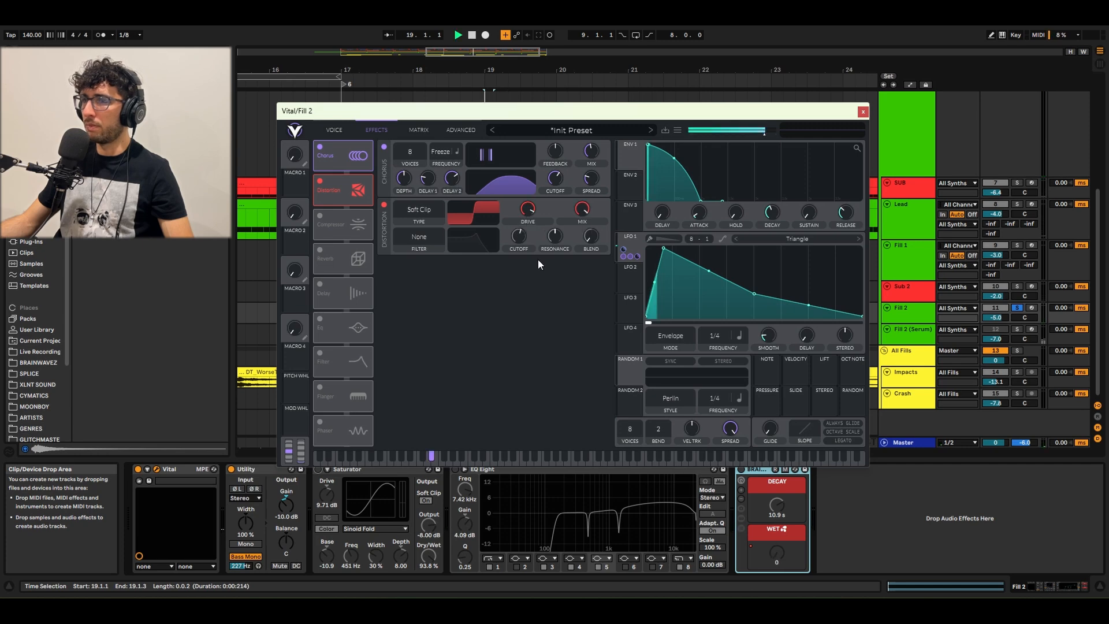
Step: Turn on Vital's Multiband Compressor and Reverb, play the fill through them and close the synth window
left_click(331, 215)
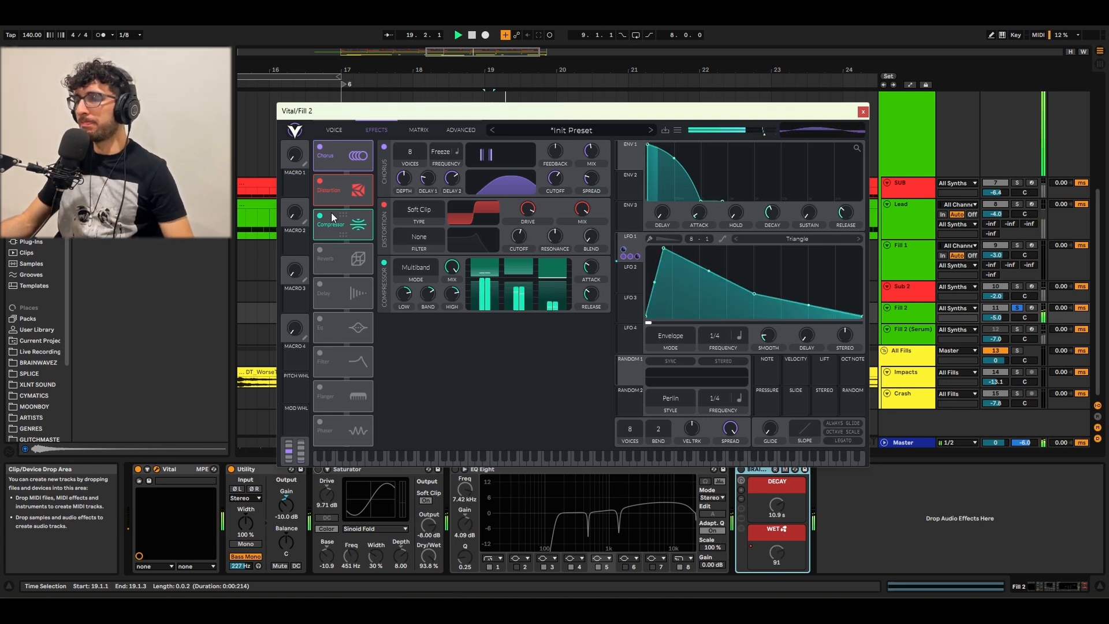
mouse_move(584, 278)
left_click(320, 249)
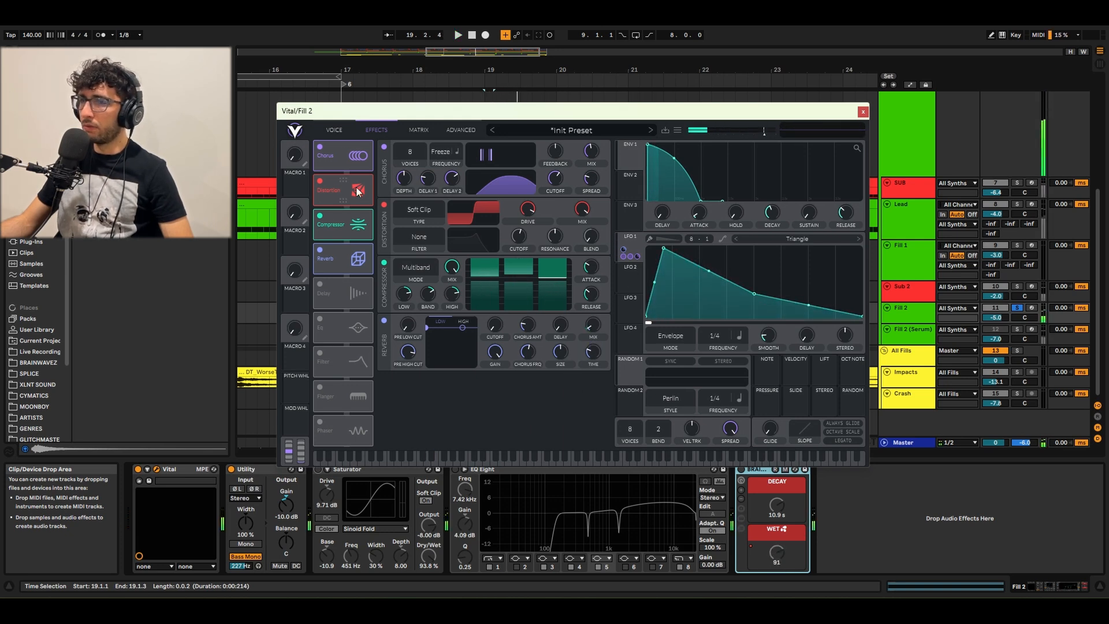
left_click(864, 112)
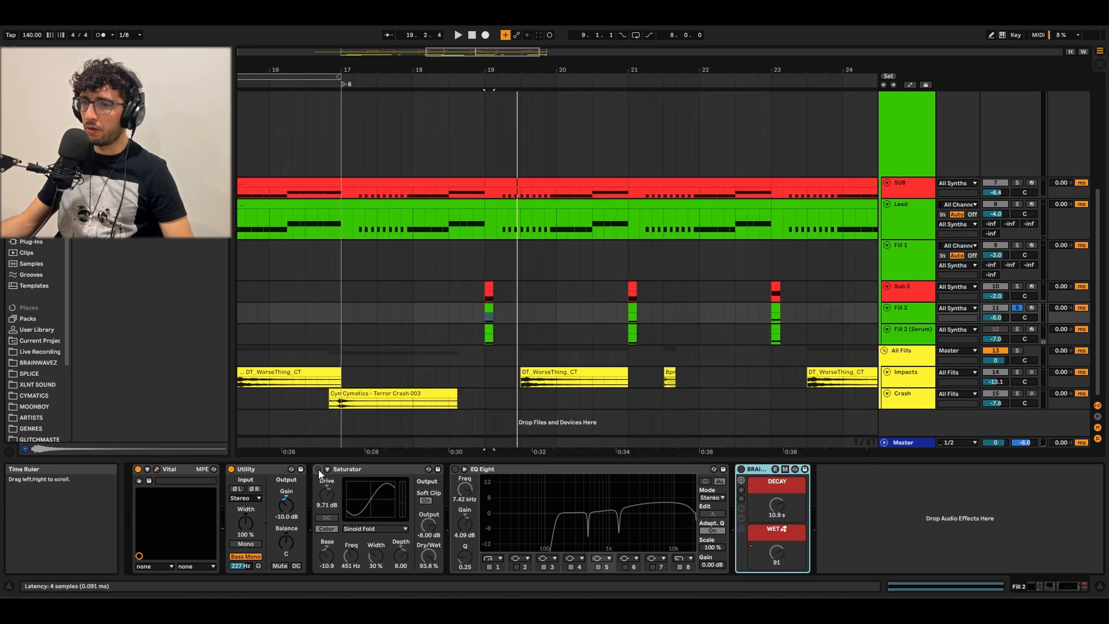
Step: Turn on the Fill 2 track's Saturator and EQ Eight and examine the EQ's low cut and narrow notch bands
left_click(348, 475)
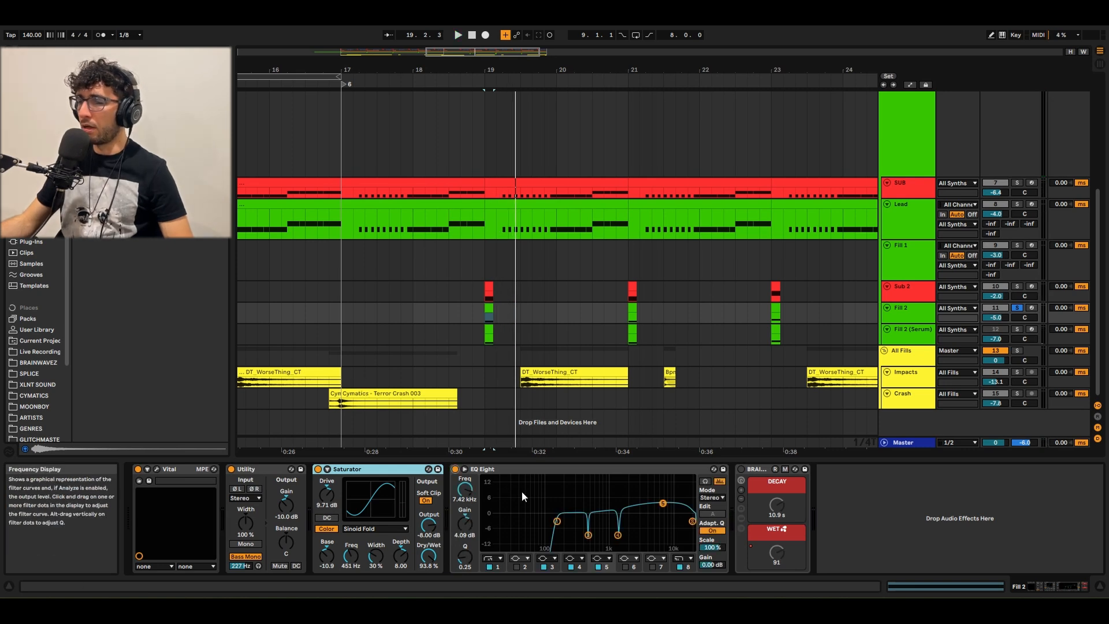
left_click(561, 520)
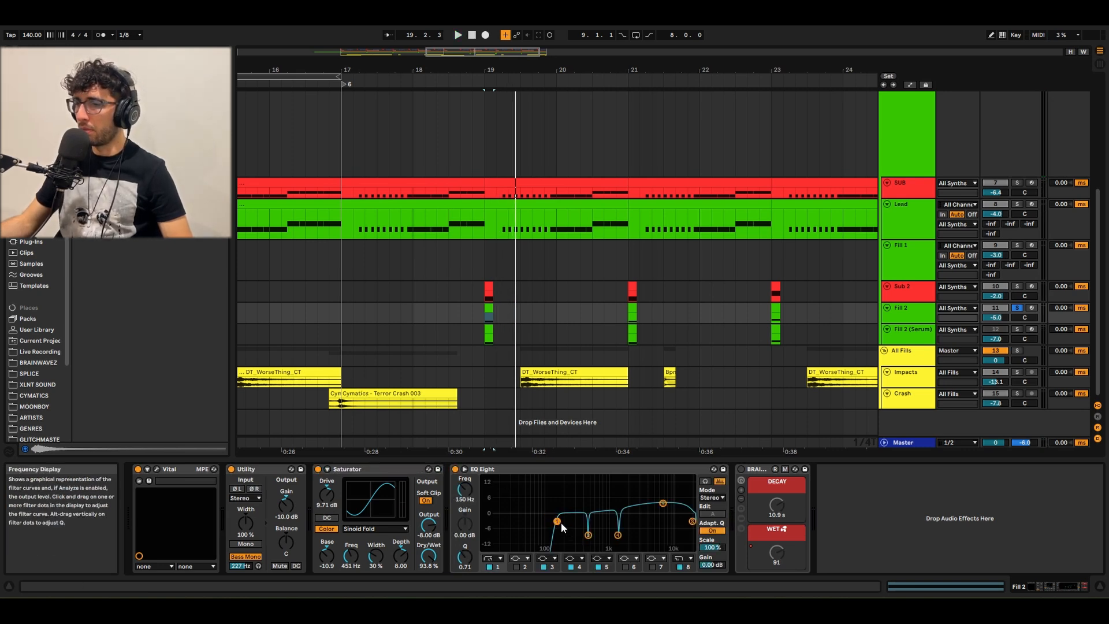
left_click(473, 312)
left_click(483, 297)
left_click(484, 312)
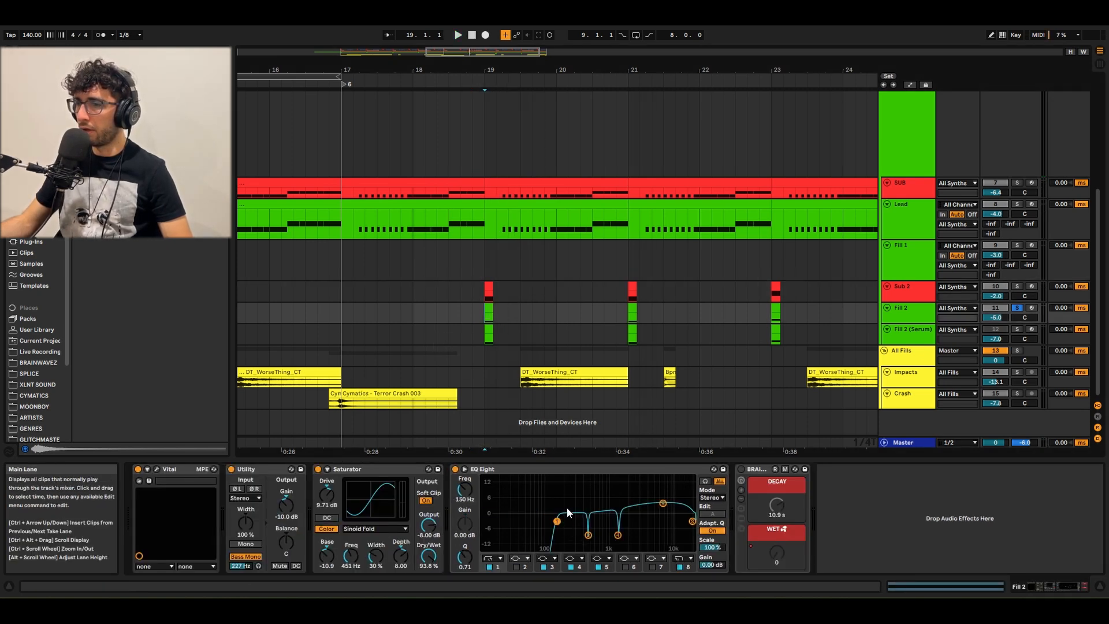
left_click(587, 536)
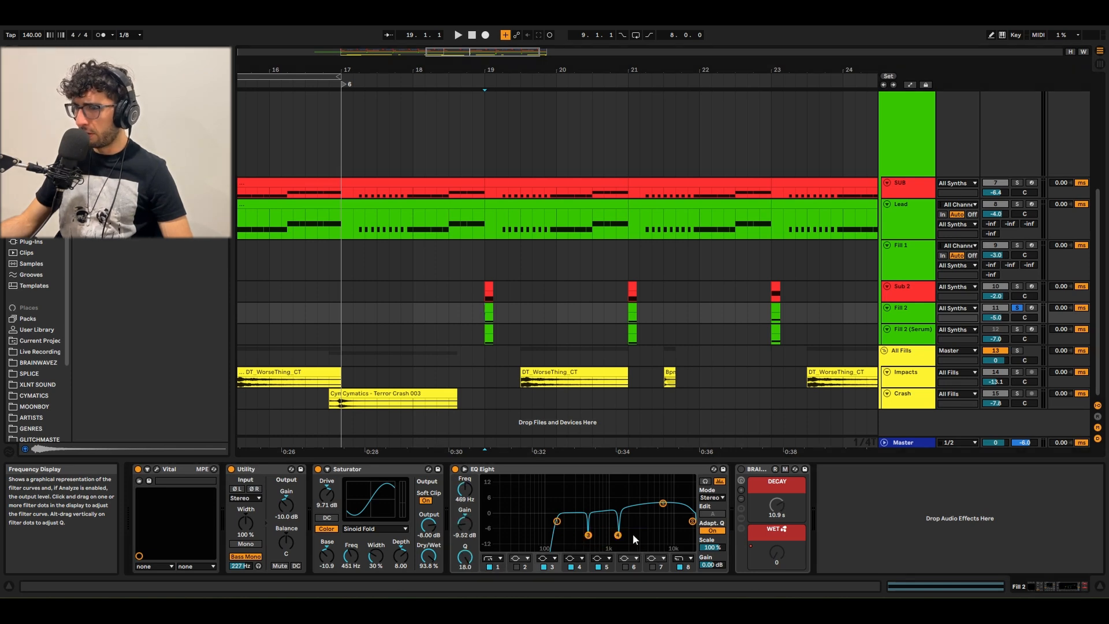
Step: Show the Fill 2 EQ's wide high-frequency boost, turn on the reverb rack and play the fill through it
left_click(662, 504)
key("space")
left_click(747, 488)
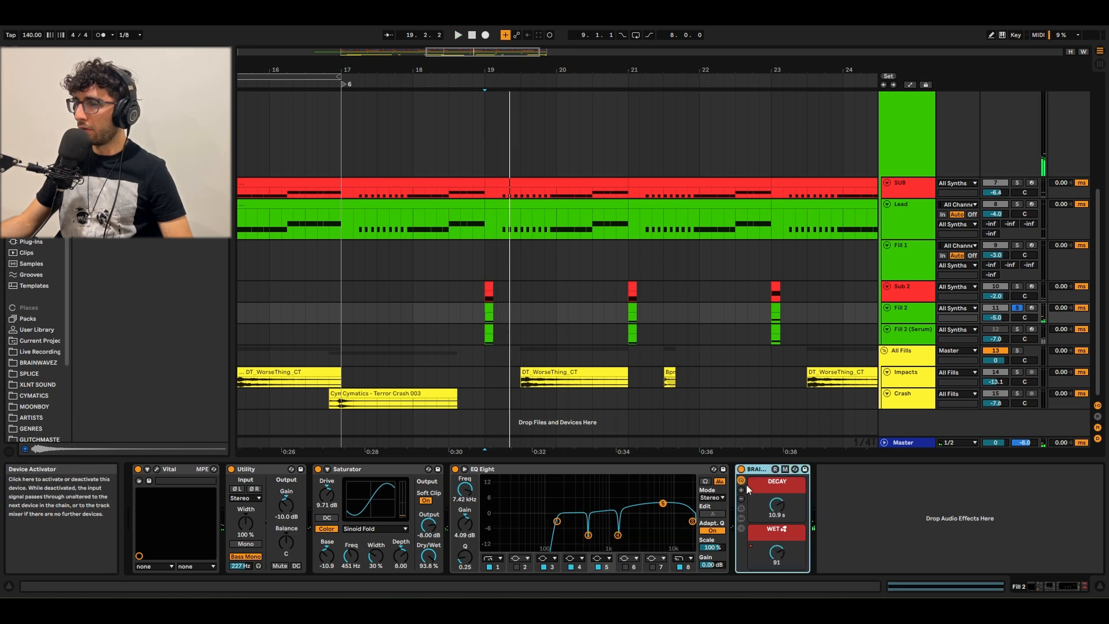
left_click(487, 331)
key("space")
key("space")
Step: Solo the Sub 2 track and play its clip at bar 19 several times to hear the fill's sub
left_click(505, 301)
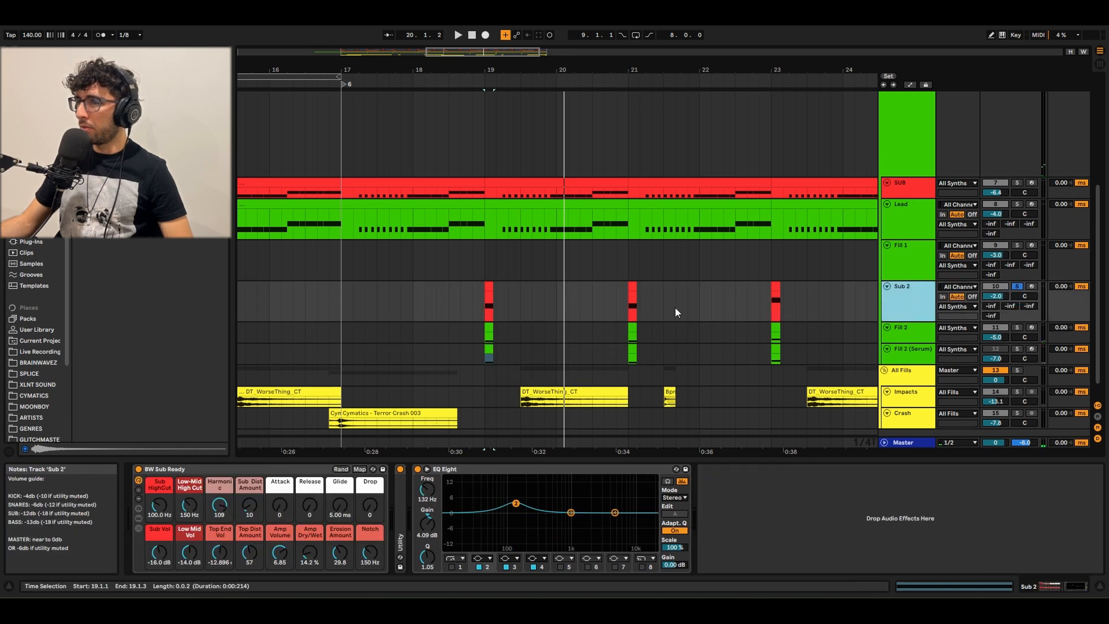
left_click(487, 285)
key("space")
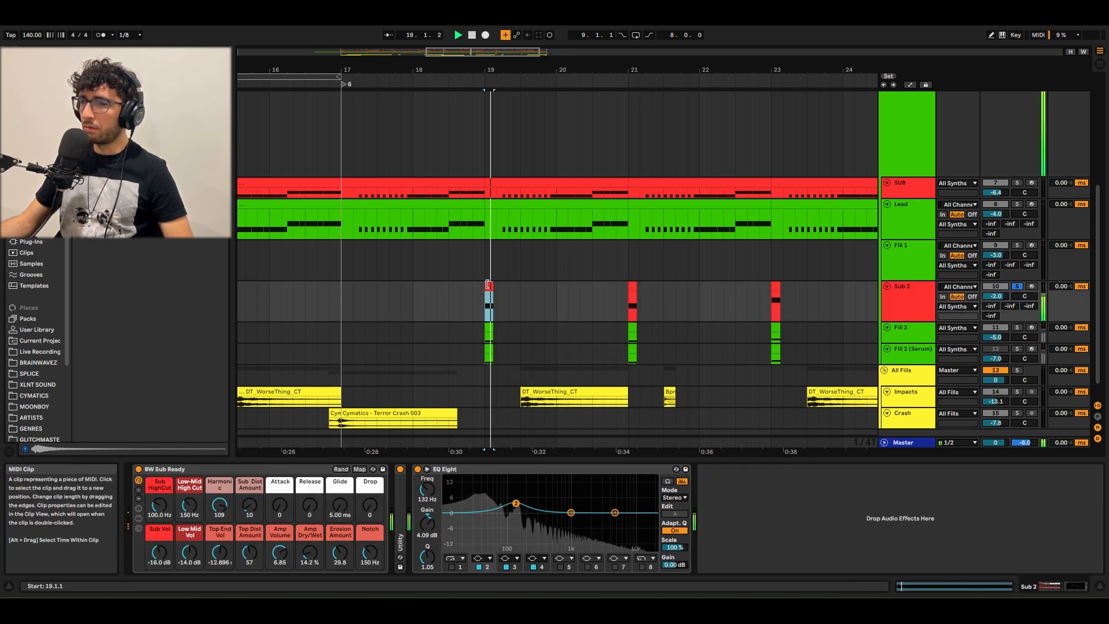
key("space")
key("space")
key("space")
key("space")
key("space")
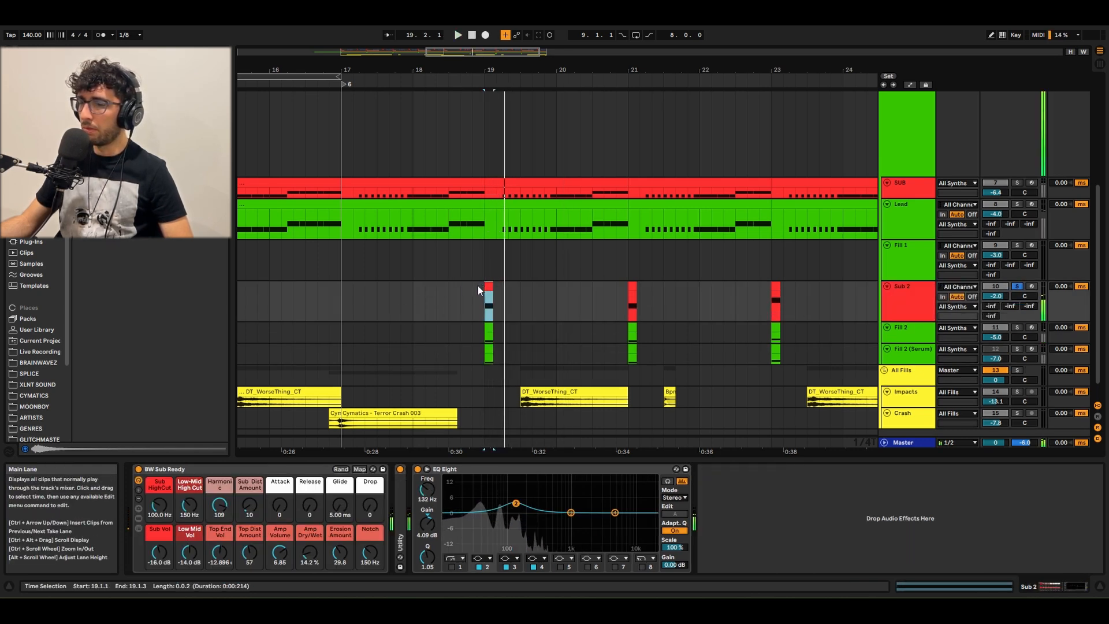
Step: Play the bar 19 fill with all tracks unsoloed and bring the whole arrangement into view around the Fill 1 clips
key("space")
scroll(476, 287, "down", 3)
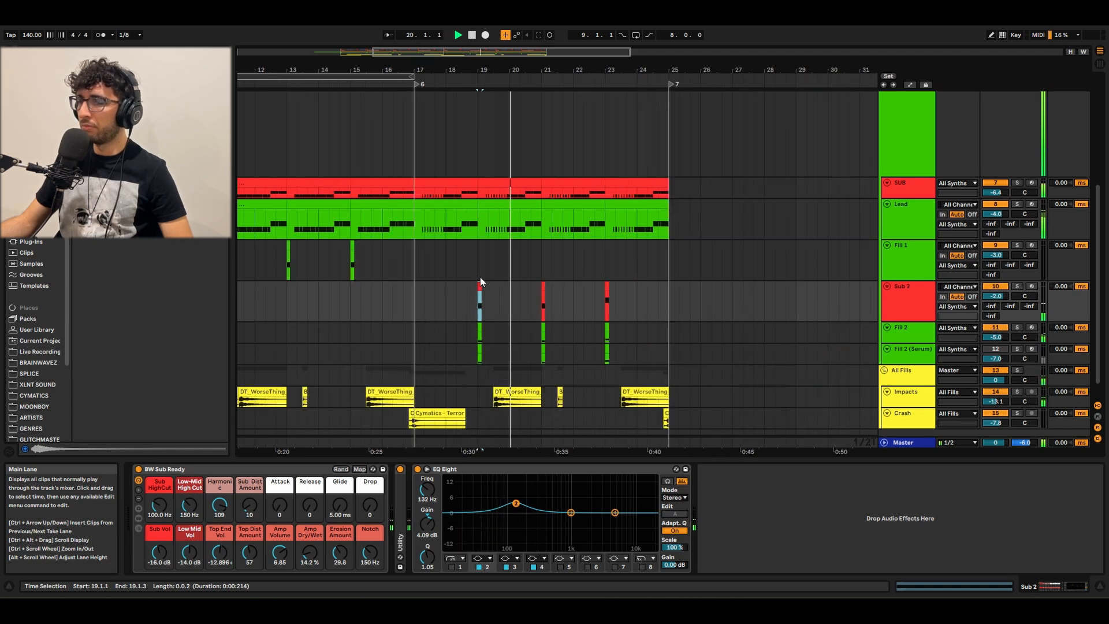
left_click(474, 270)
scroll(483, 269, "down", 1)
scroll(496, 269, "up", 3)
left_click(557, 307)
scroll(557, 309, "down", 3)
left_click(407, 242)
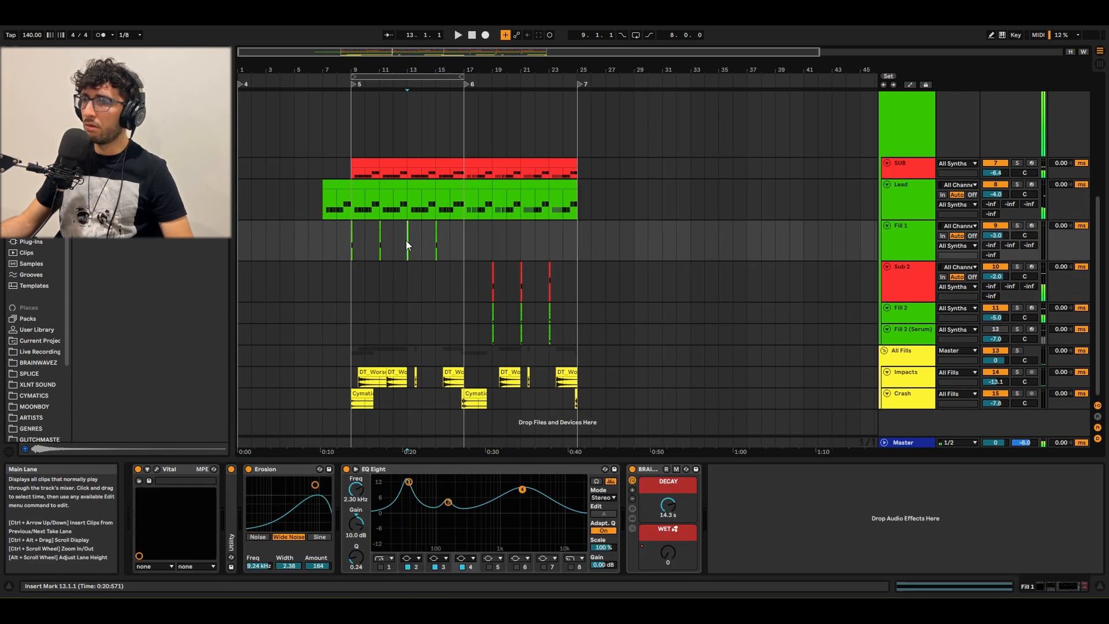
Step: Fit all tracks to the arrangement height and show the SUB track's devices and its section from bar 9 to 11
left_click(896, 244)
key("h")
left_click(445, 247)
left_click(353, 222)
left_click_drag(353, 234, 380, 238)
left_click(907, 248)
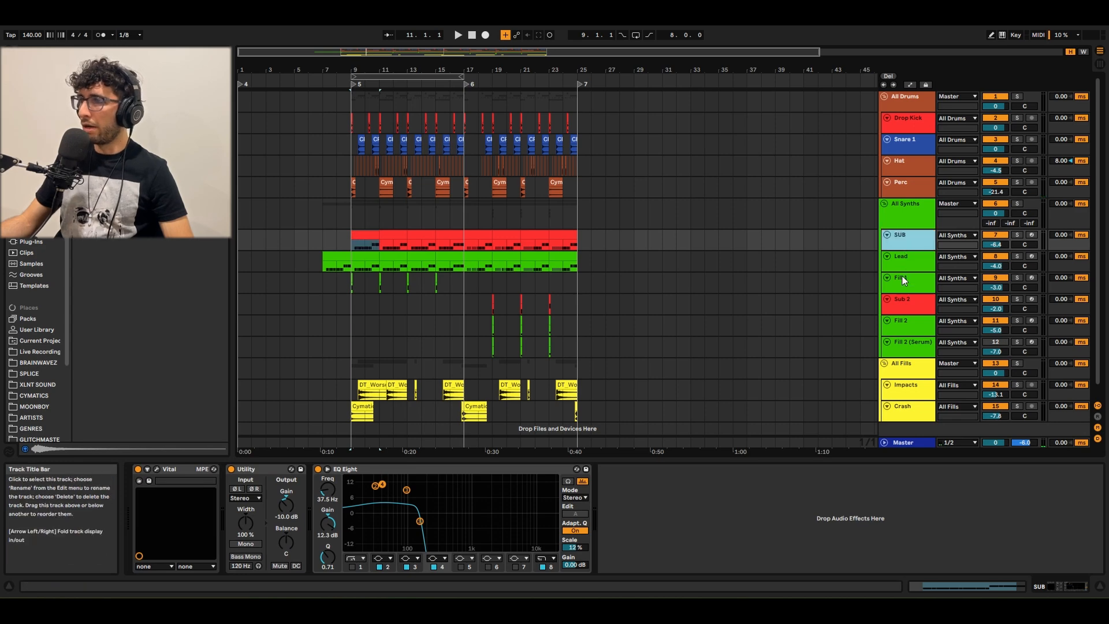
Step: Show the Lead track's device chain and select its two-bar clip starting at bar 9
left_click(908, 274)
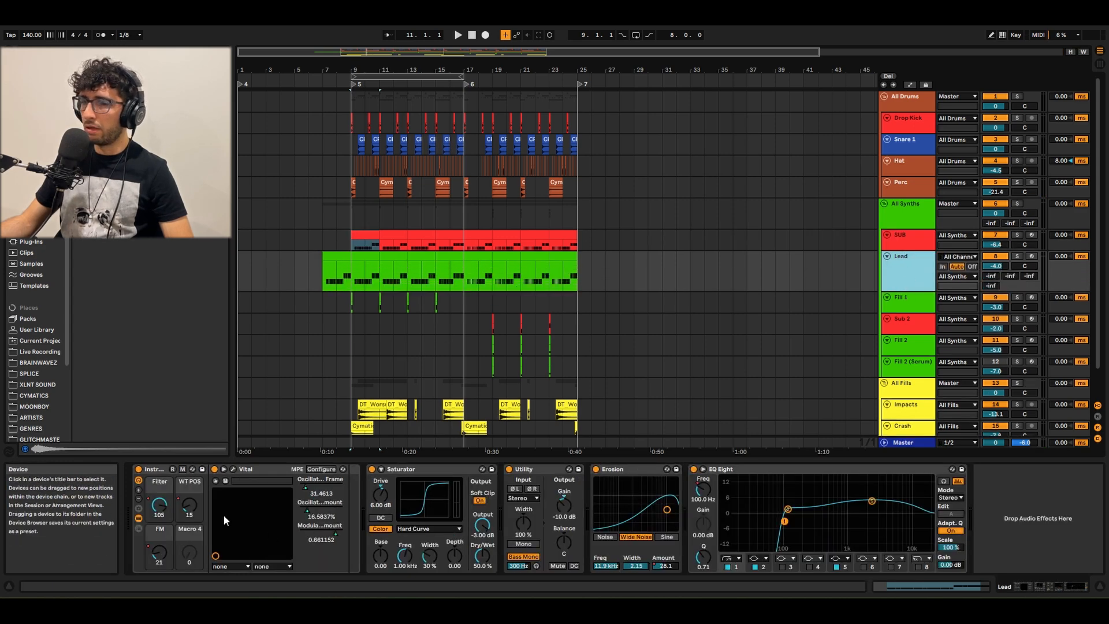
key("plus")
key("minus")
left_click(377, 256)
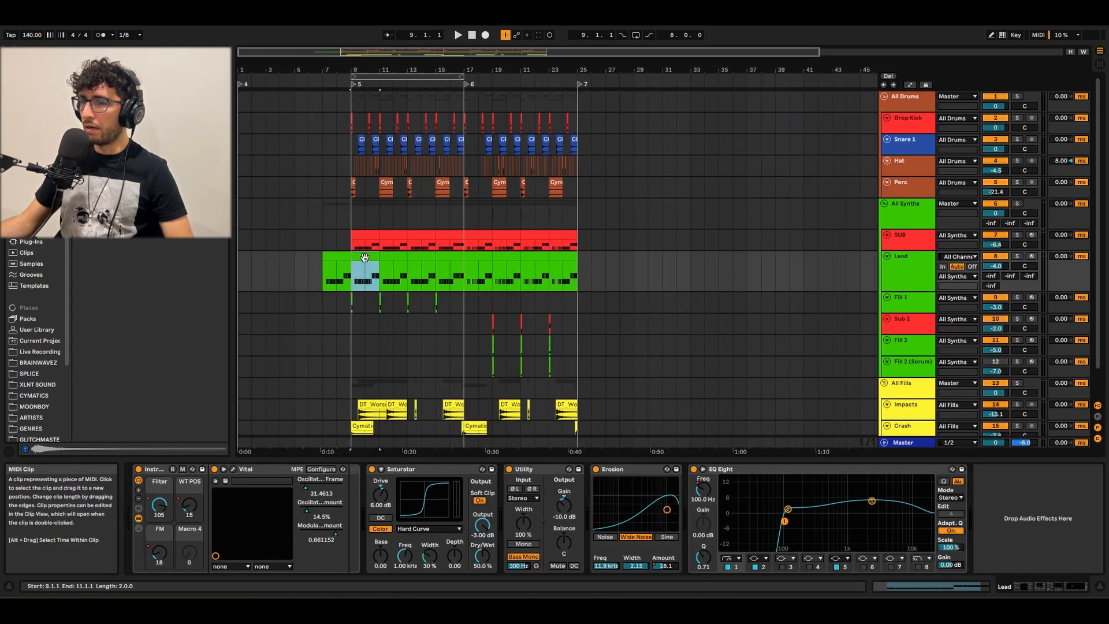
key("plus")
Step: Try the Lead rack's FM macro at 15 and re-enable its automation
left_click(166, 549)
left_click(165, 512)
left_click(185, 511)
left_click_drag(159, 543, 159, 547)
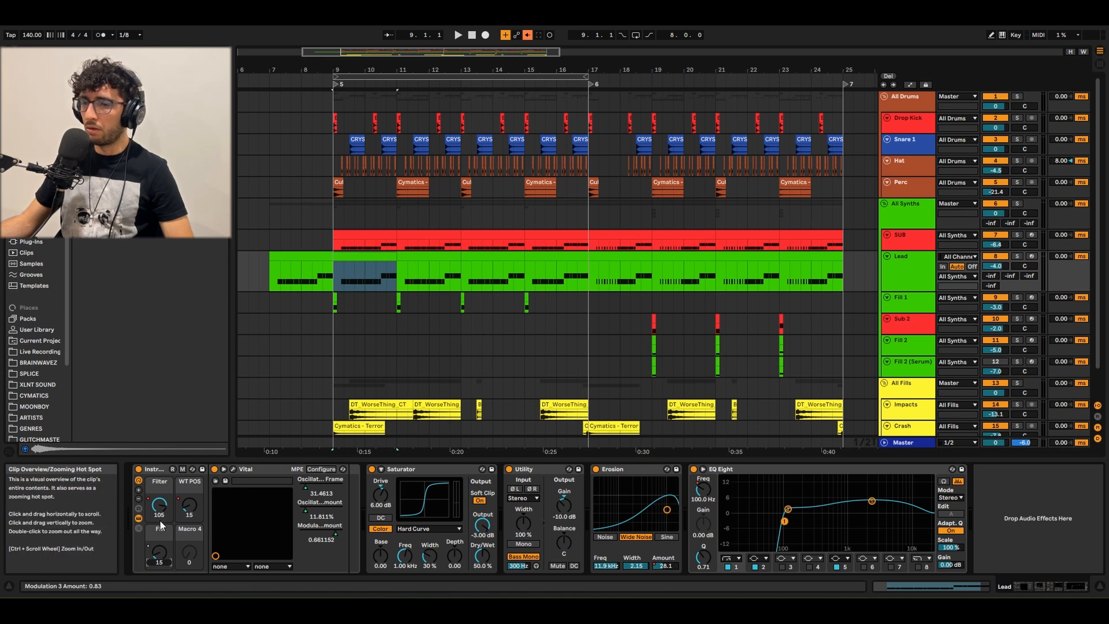
right_click(157, 552)
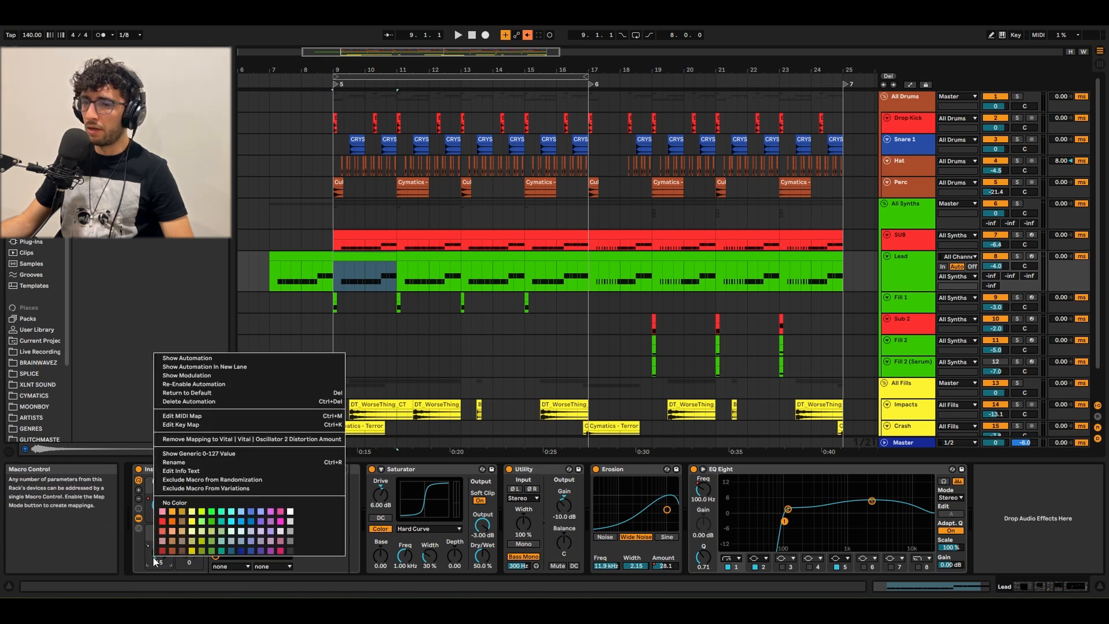
left_click(206, 385)
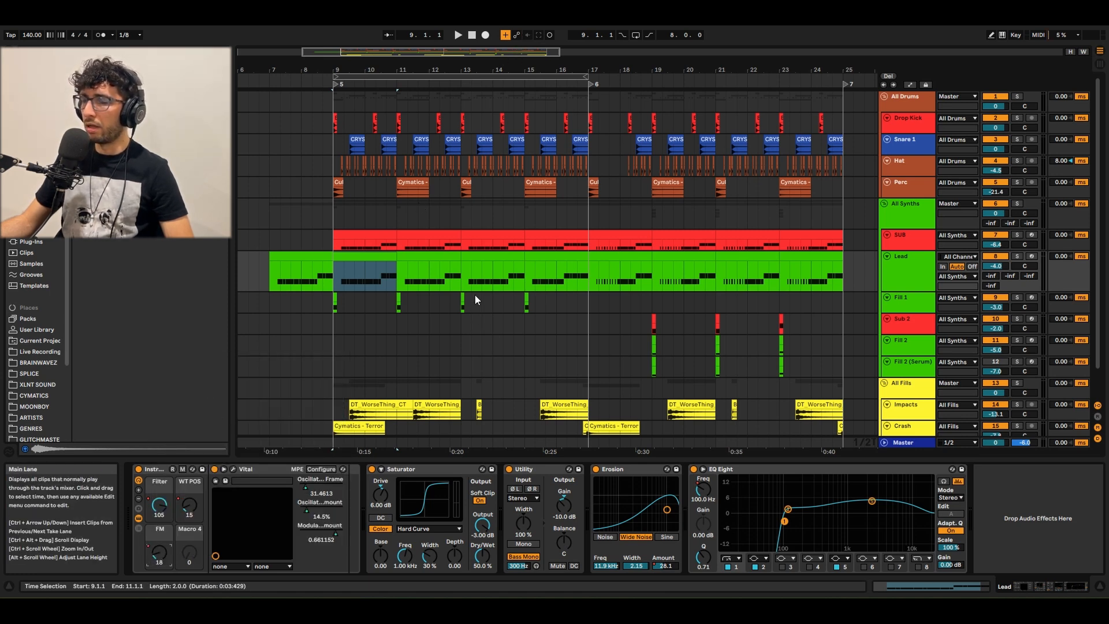
Step: Check the Lead macros at bar 15, then solo the Impacts track and play its DT_WorseThing_CT clips
left_click(526, 275)
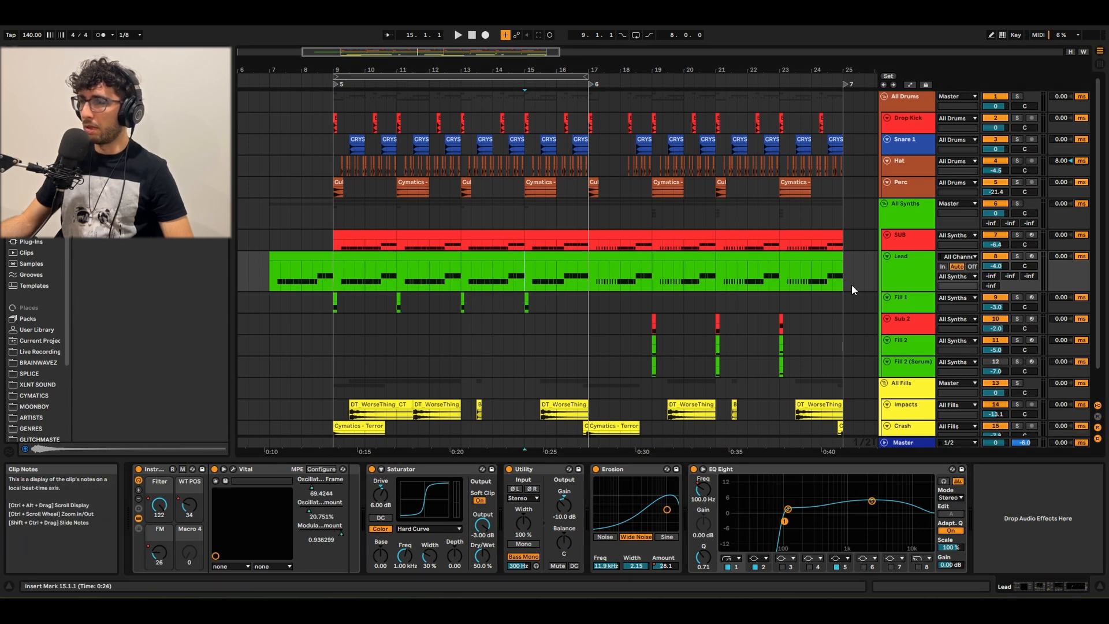
left_click_drag(907, 290, 907, 272)
left_click(350, 381)
left_click(335, 381)
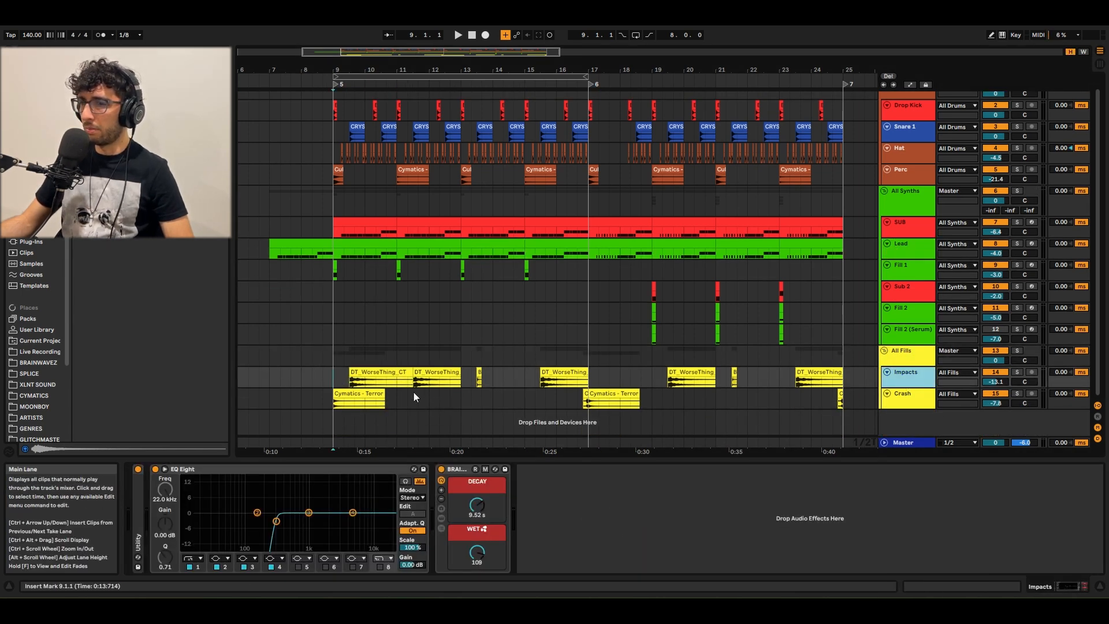
left_click(373, 373)
key("space")
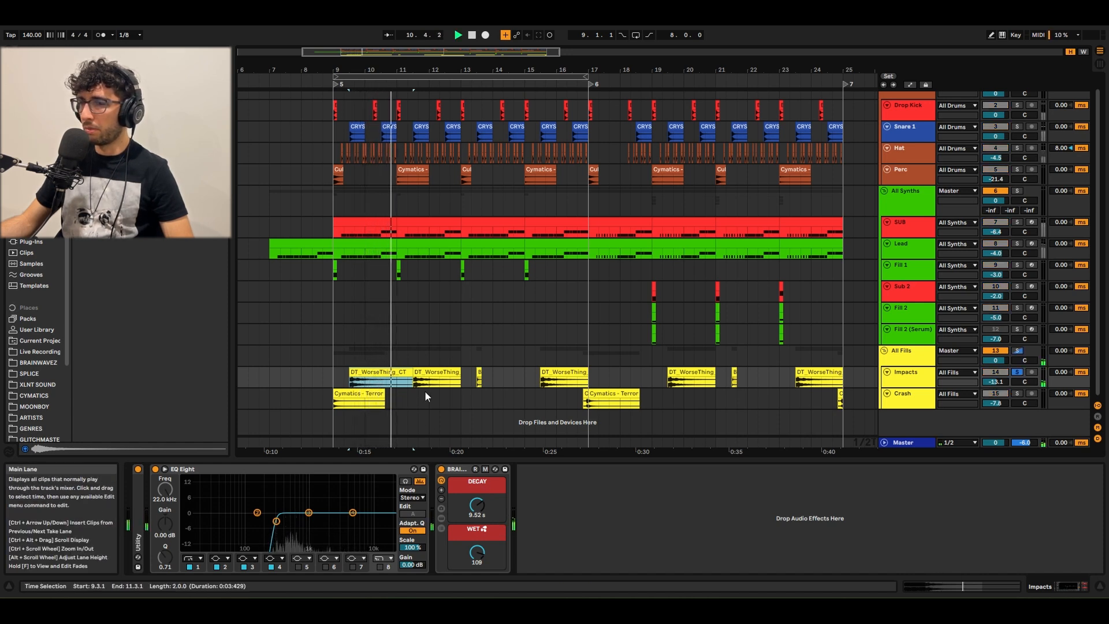
left_click(439, 379)
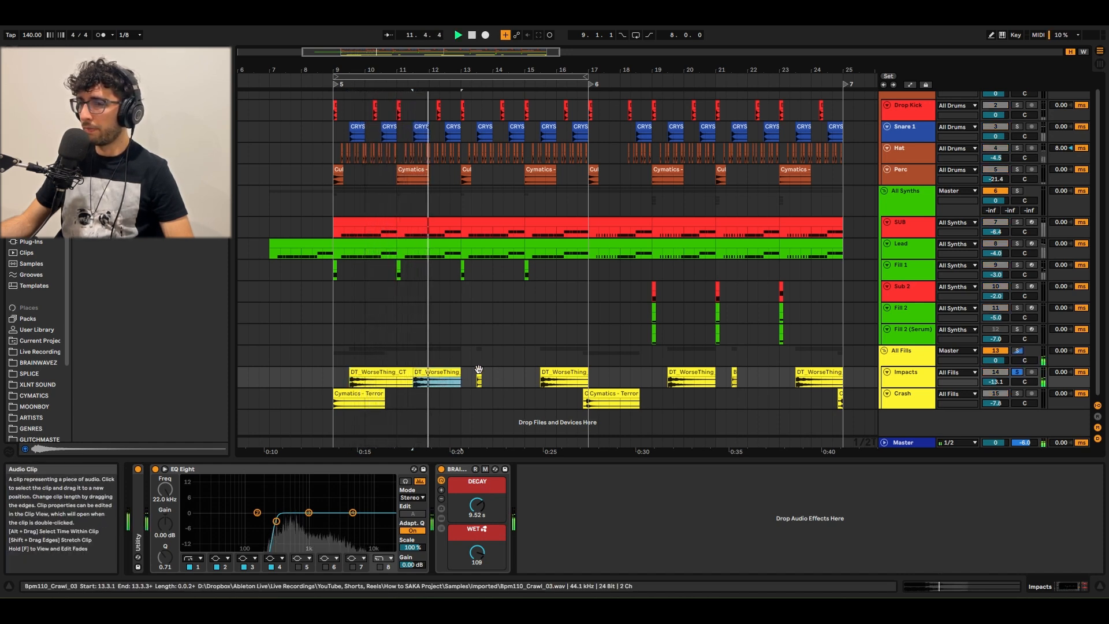
left_click(542, 377)
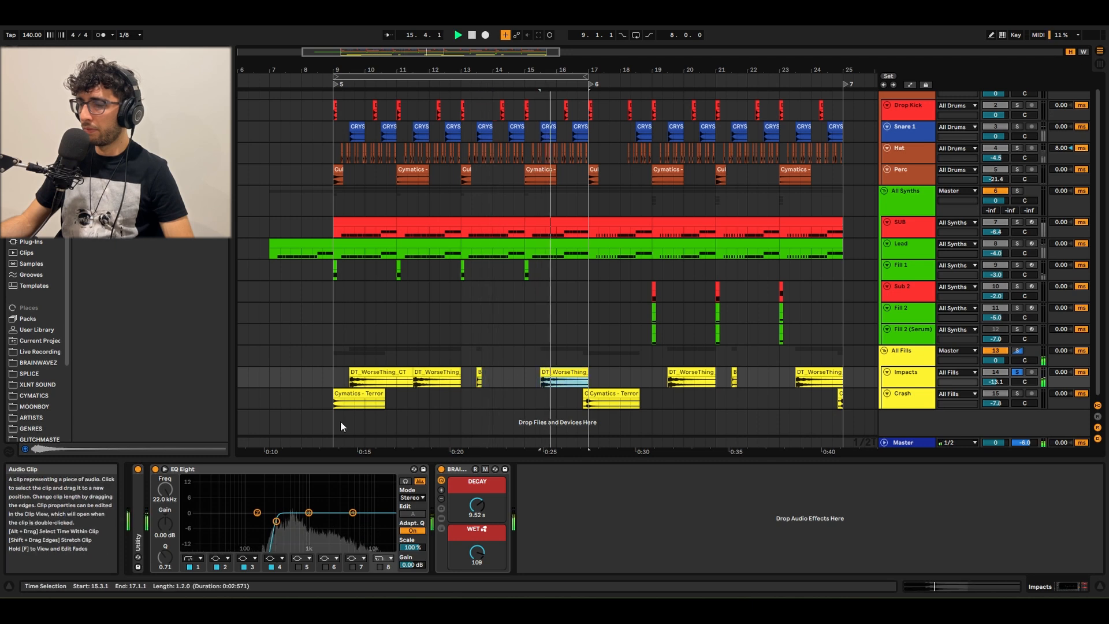
key("space")
Step: Solo and enlarge the Crash track, play its crash clip from bar 9 and fit all tracks back into view
left_click(350, 396)
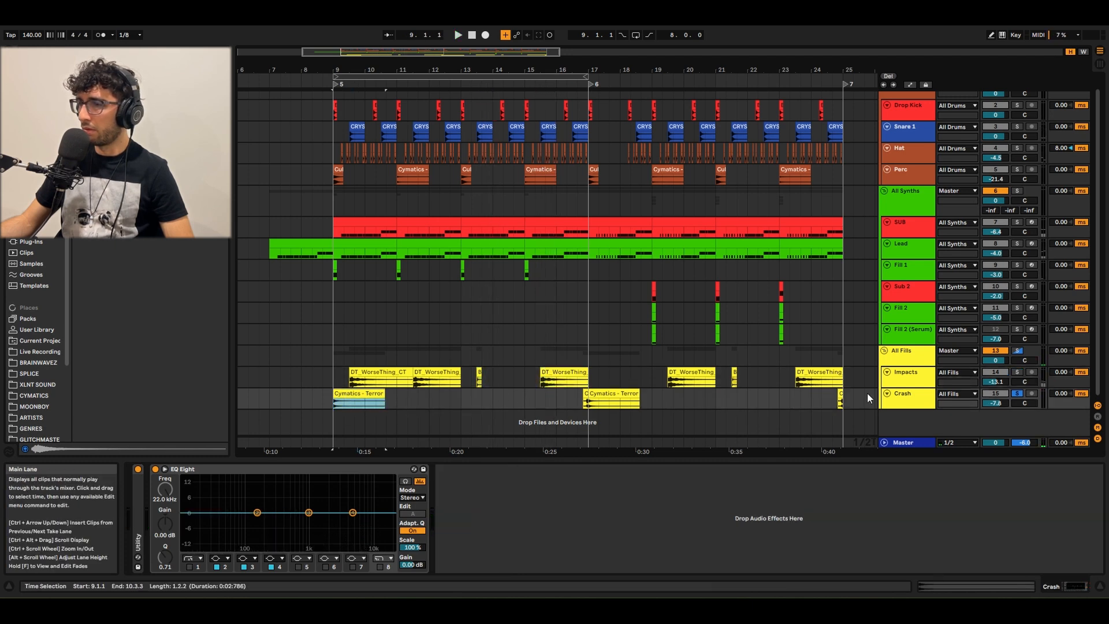
left_click_drag(906, 408, 897, 440)
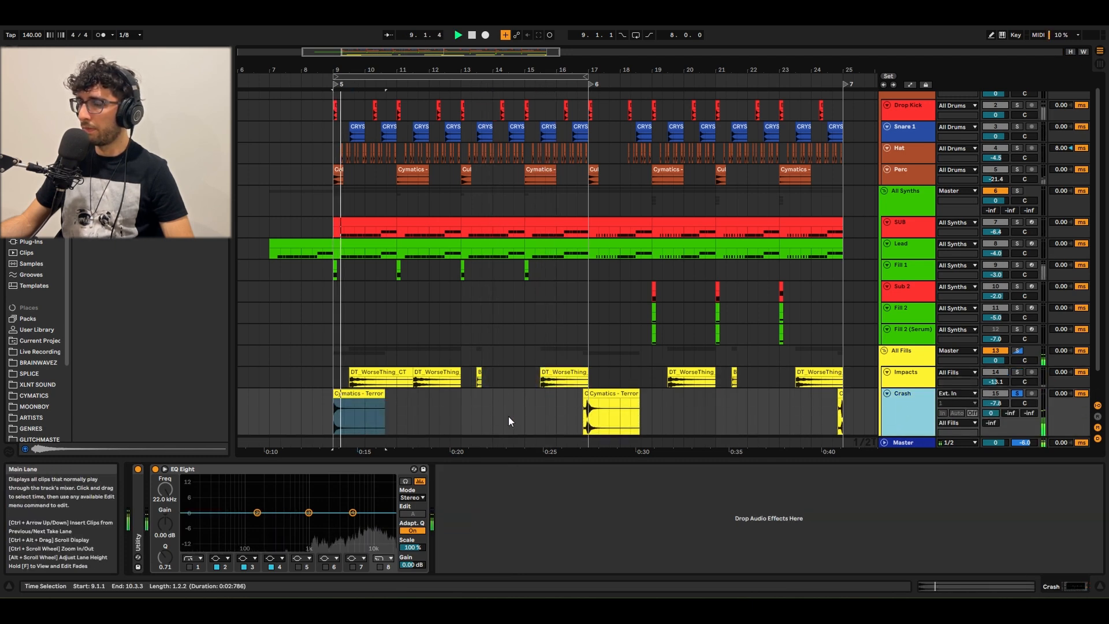
key("h")
left_click(459, 217)
left_click(563, 328)
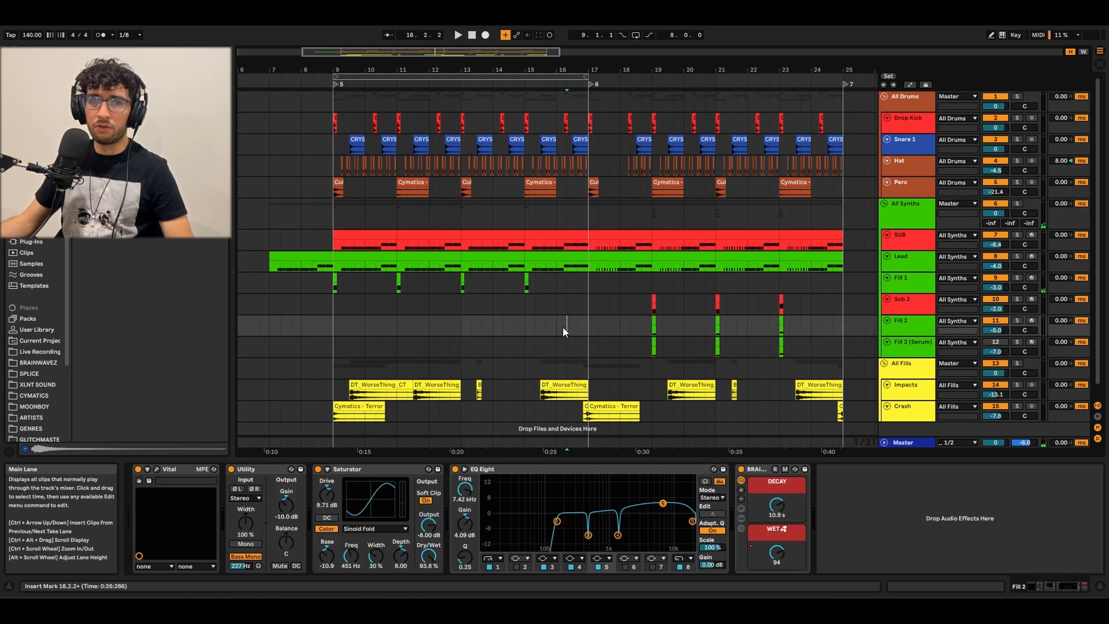
left_click(545, 342)
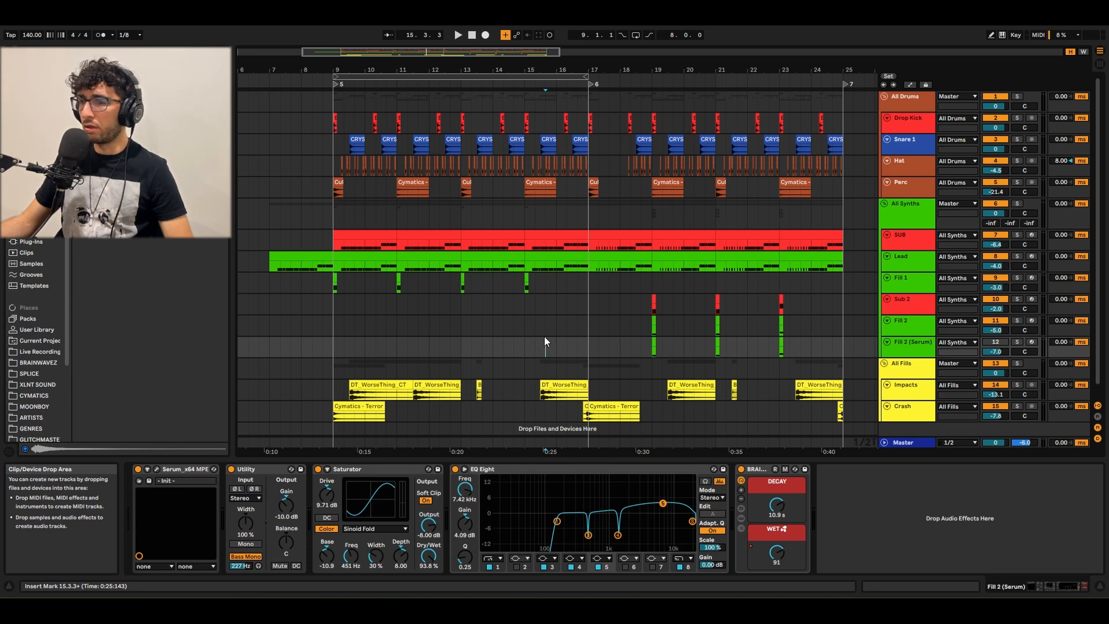
left_click(536, 334)
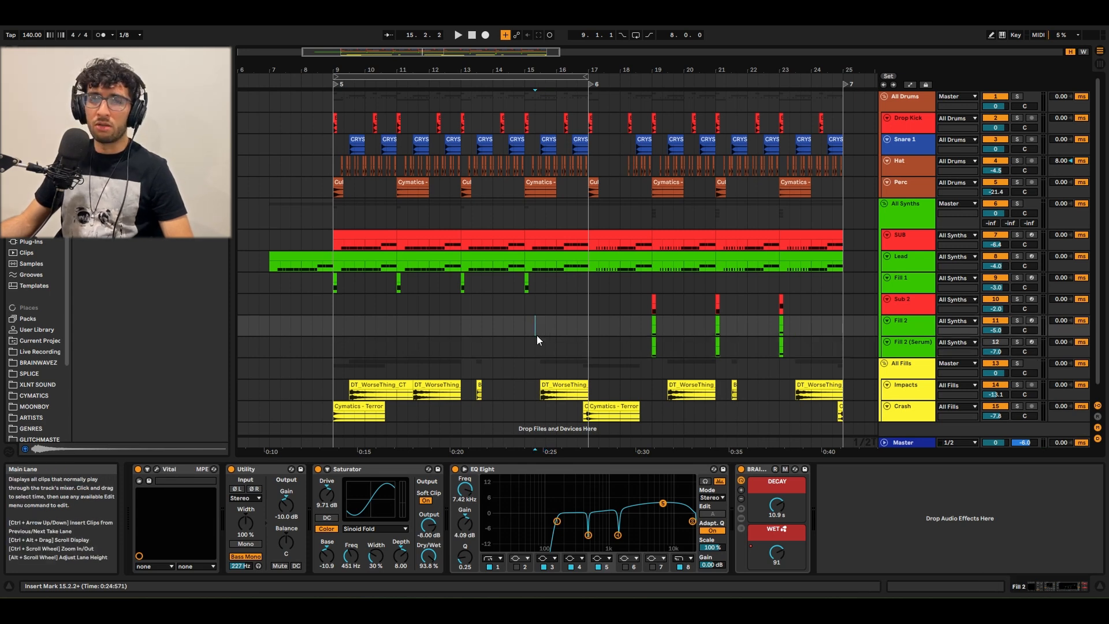